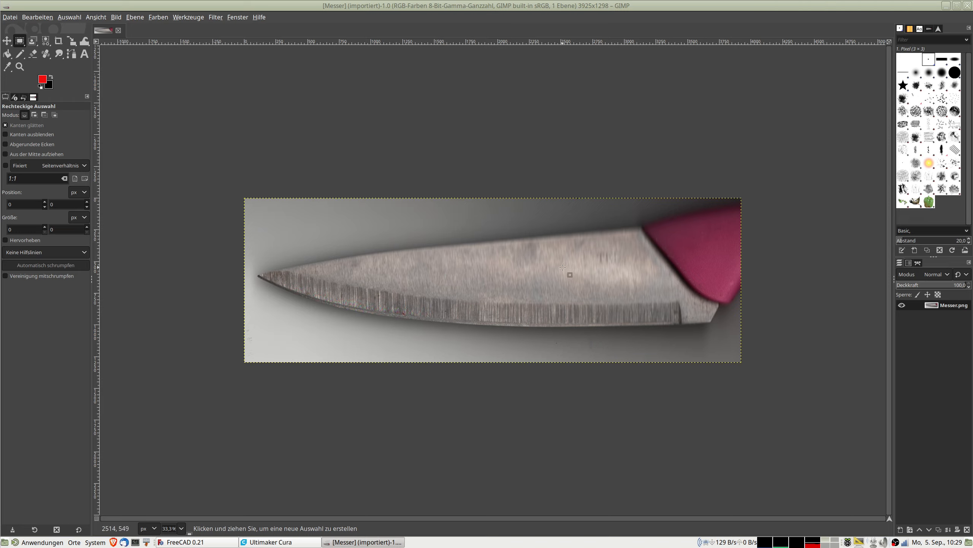
Switch to FreeCAD, create a new document and add a body to it
key(alt+Tab)
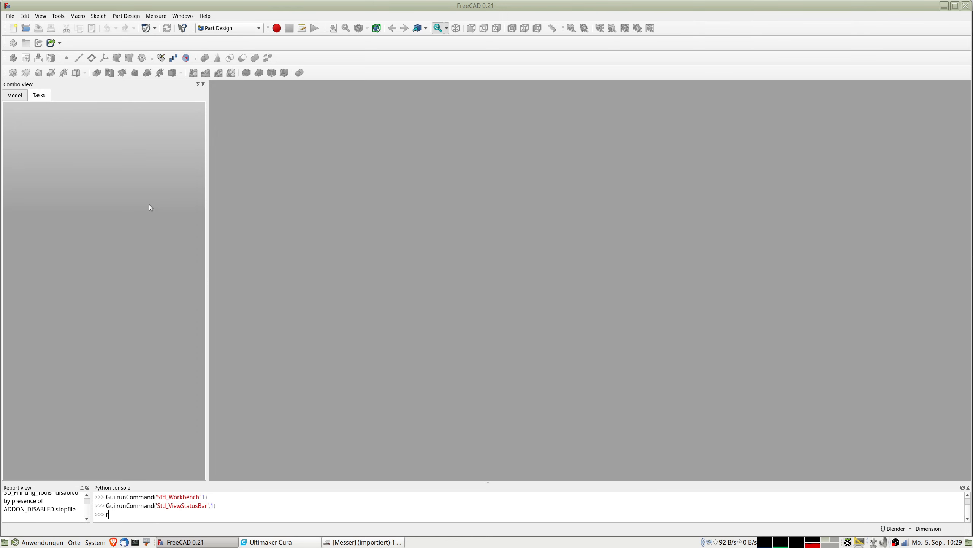
key(ctrl+n)
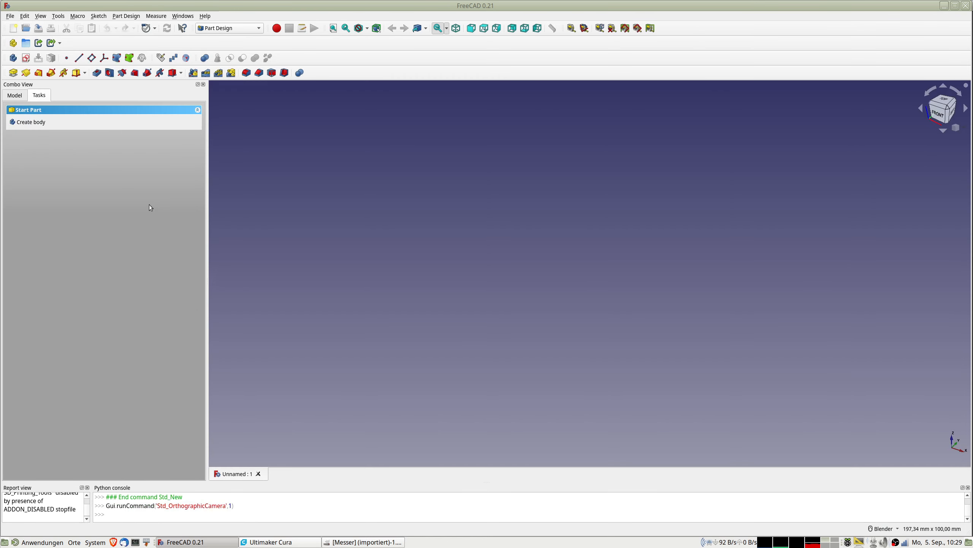
click(15, 96)
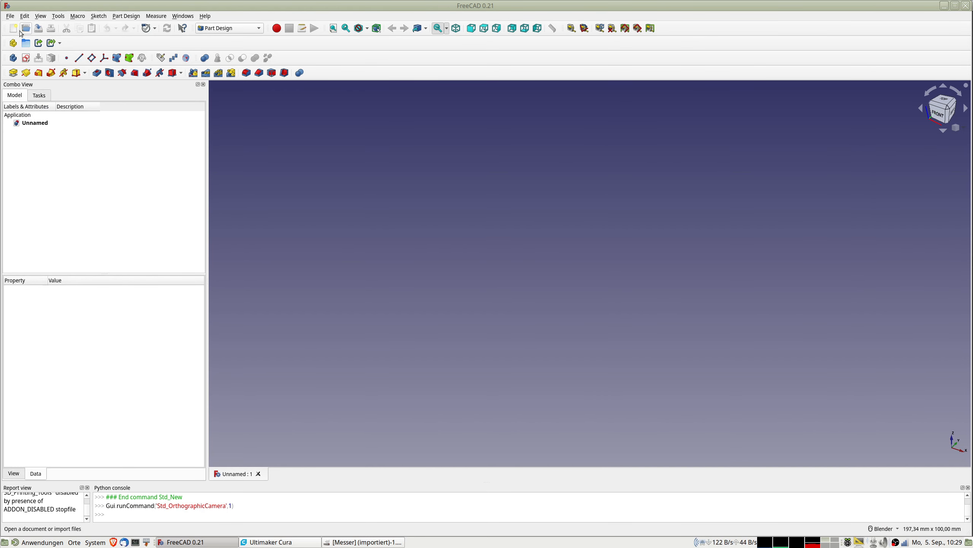
click(13, 58)
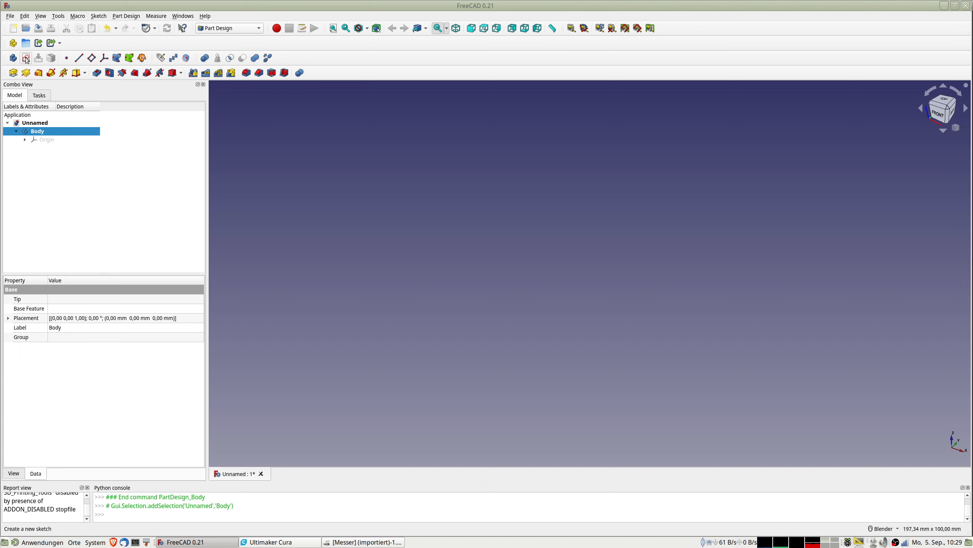
click(27, 58)
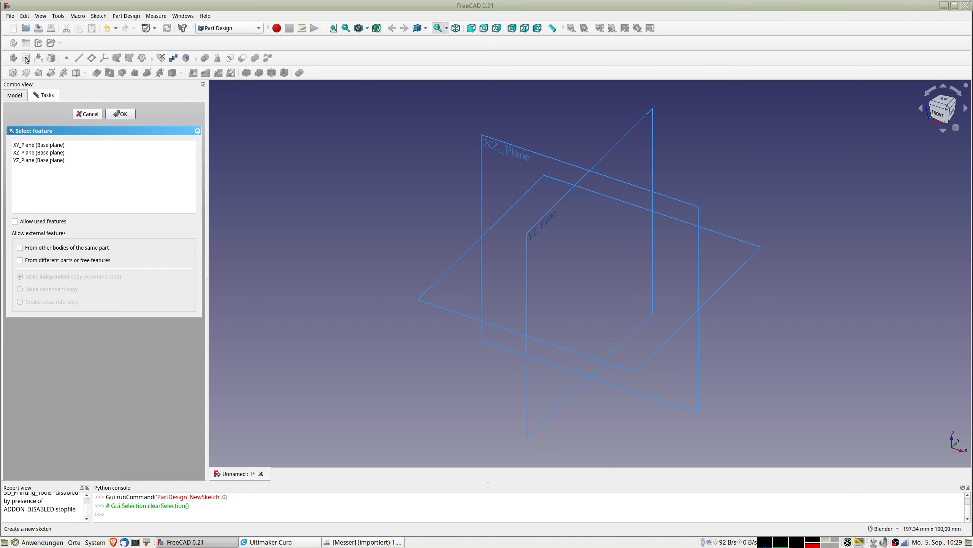
click(25, 16)
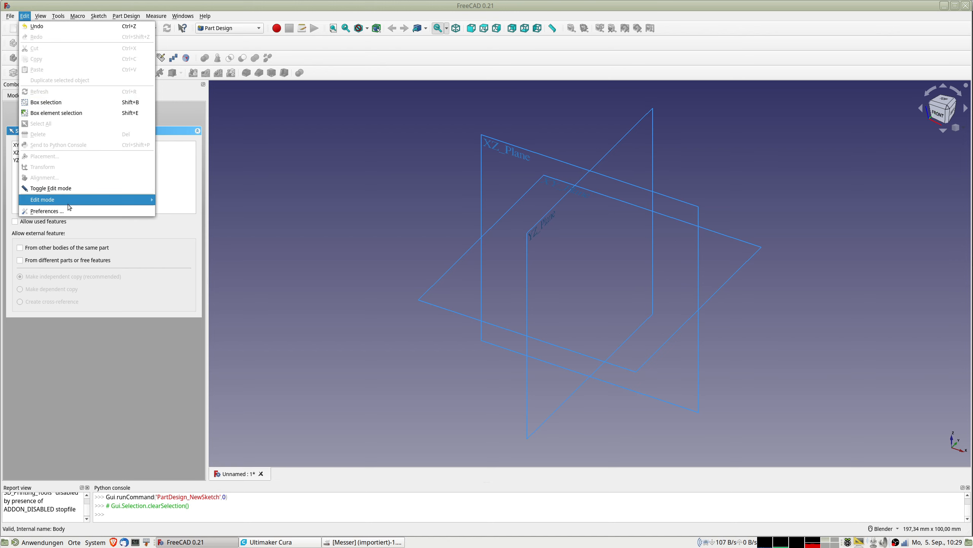
click(26, 16)
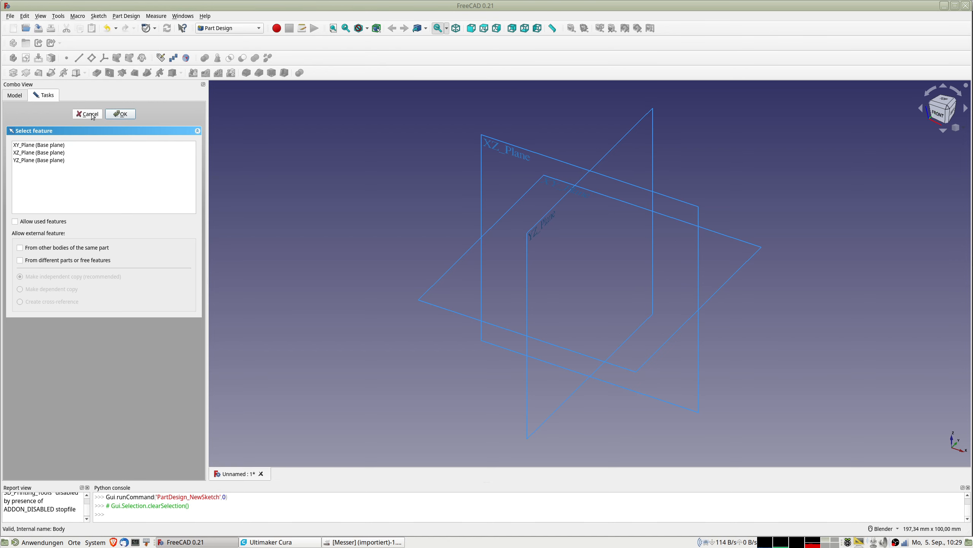
click(92, 114)
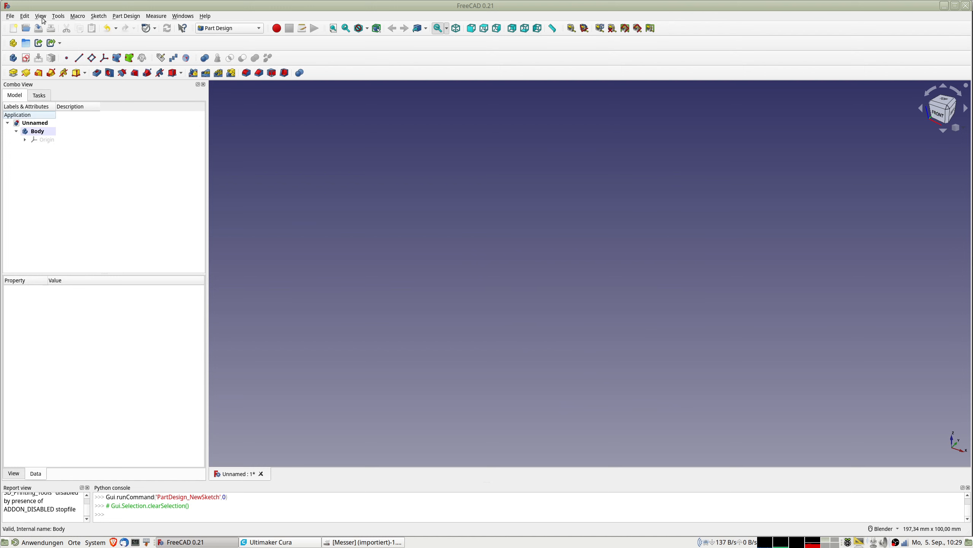
Set the interface language to Deutsch in the preferences
click(25, 16)
click(56, 210)
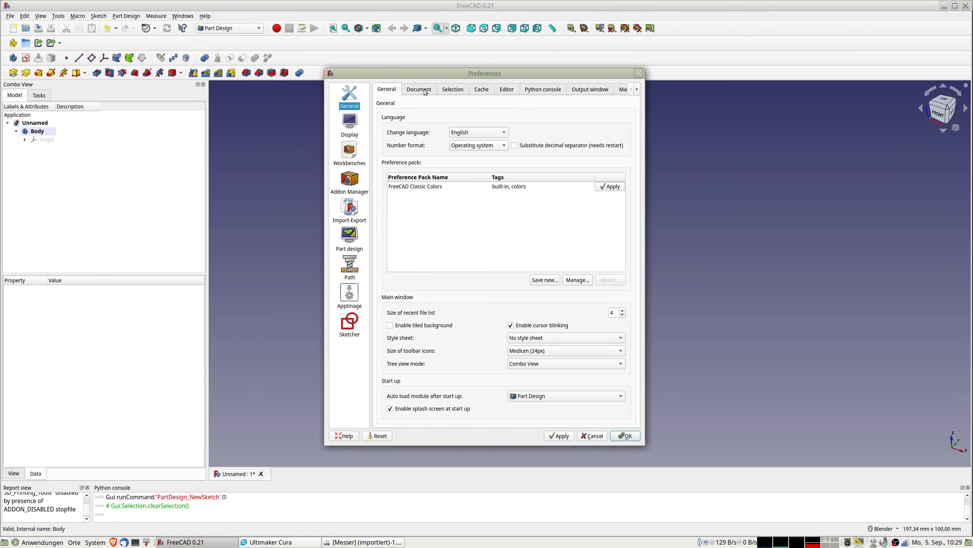
click(498, 133)
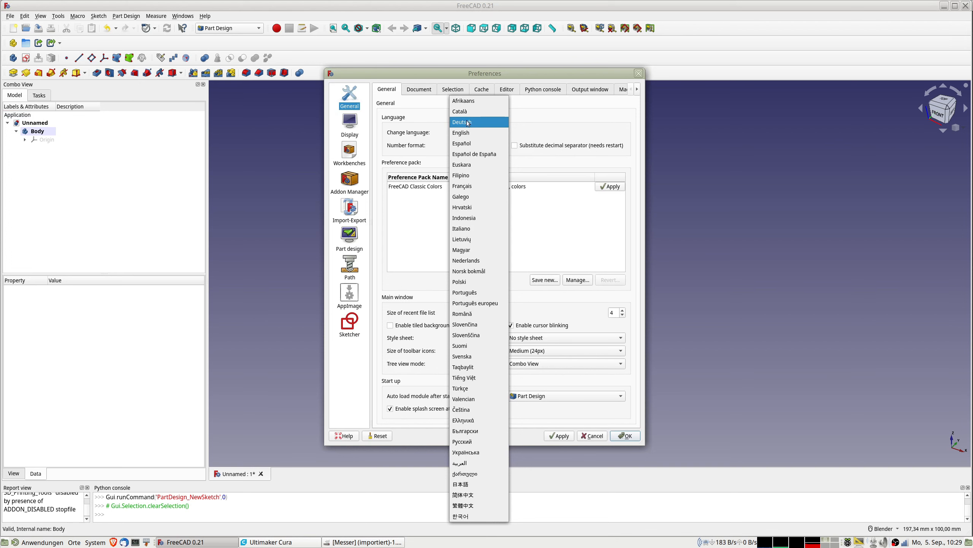
click(495, 123)
click(628, 435)
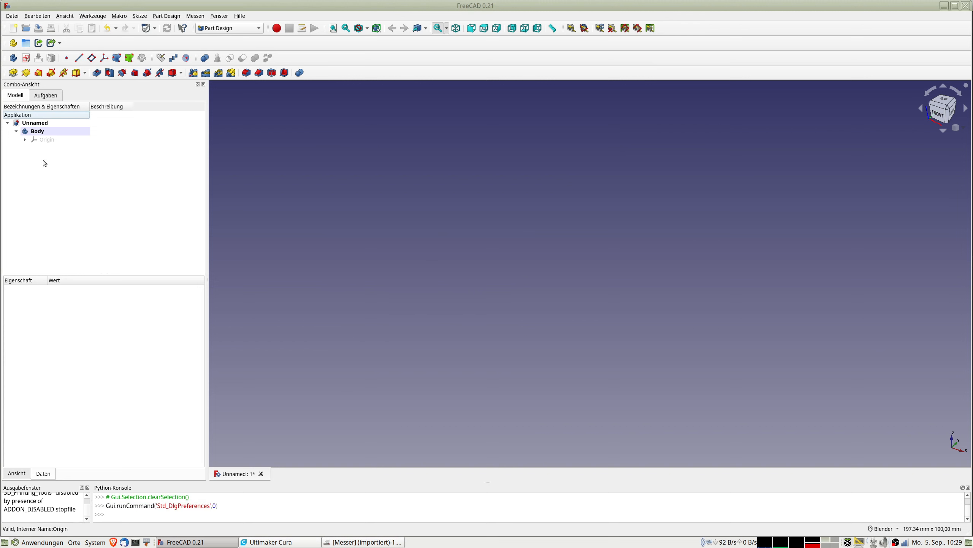
Create an empty sketch on the XY plane of the body and close it
click(25, 58)
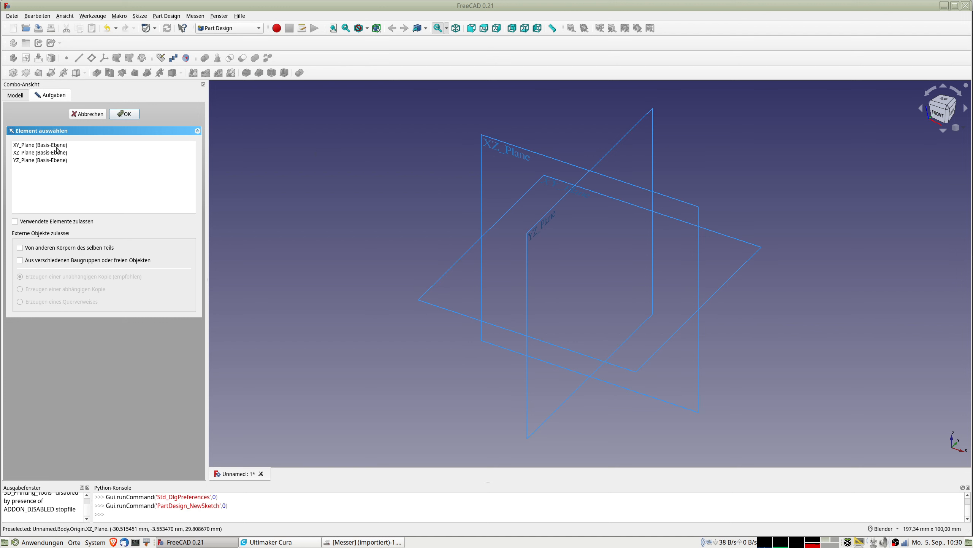
click(23, 153)
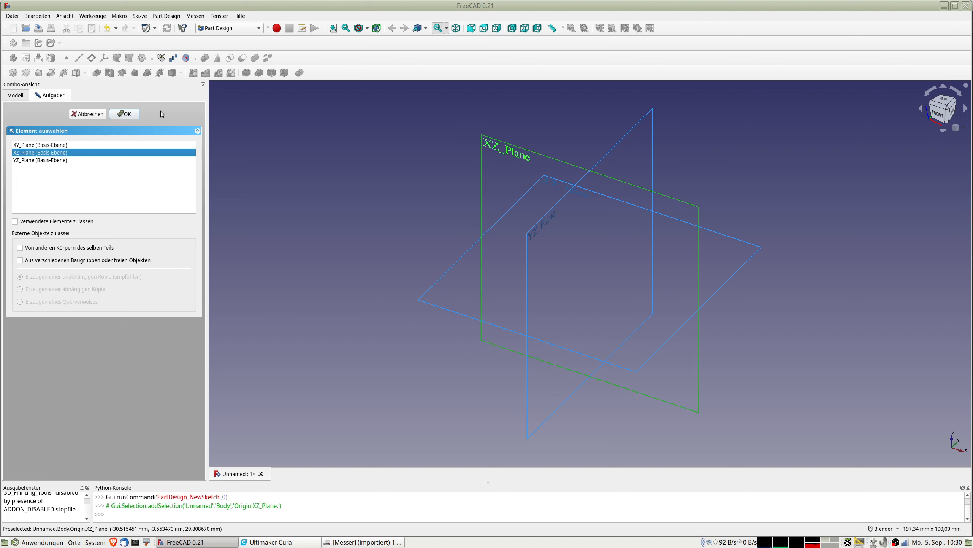
click(34, 145)
click(125, 115)
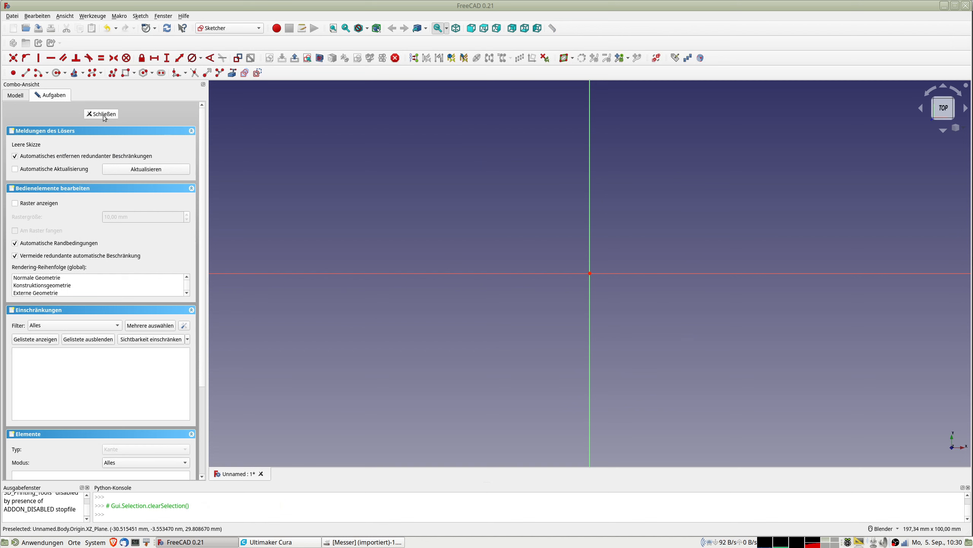
click(101, 114)
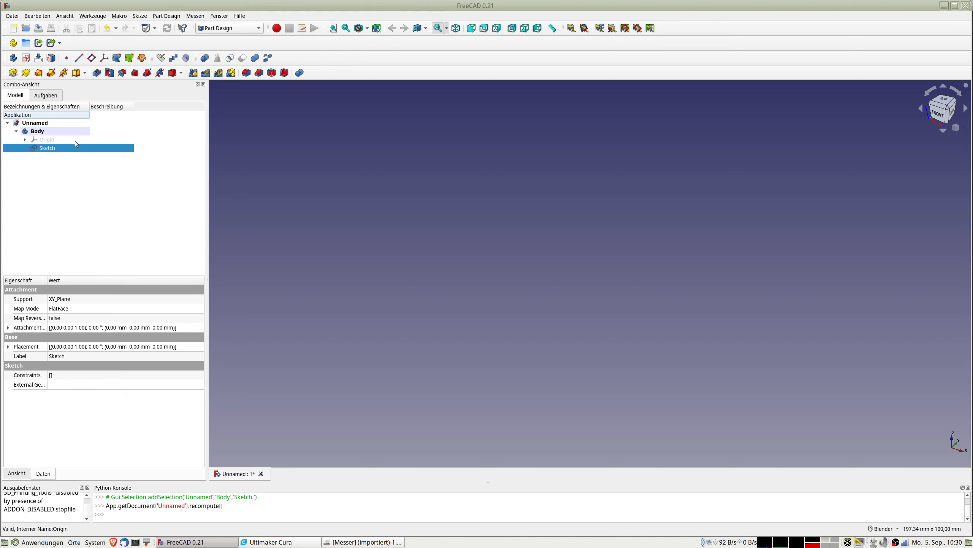
Change to the Image workbench and start importing an image as a plane
click(220, 28)
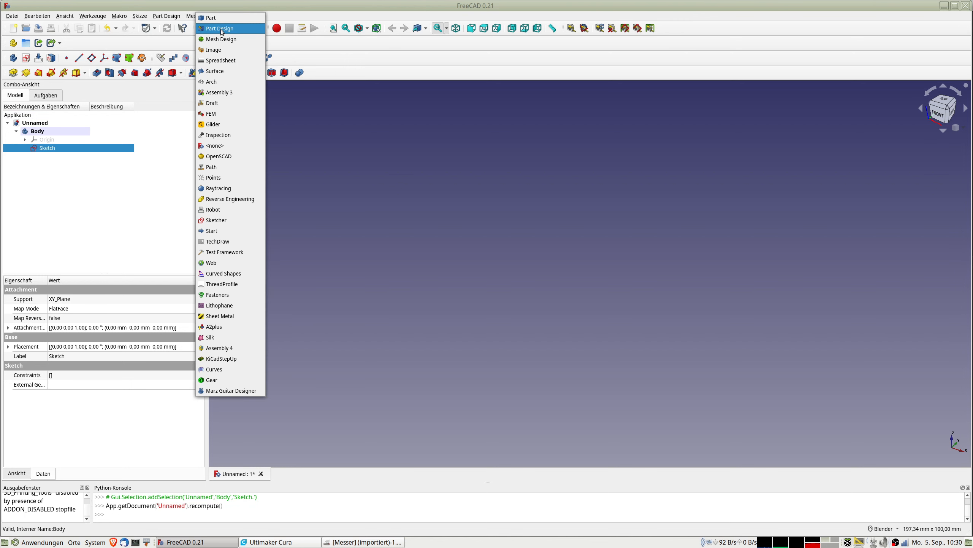
click(213, 50)
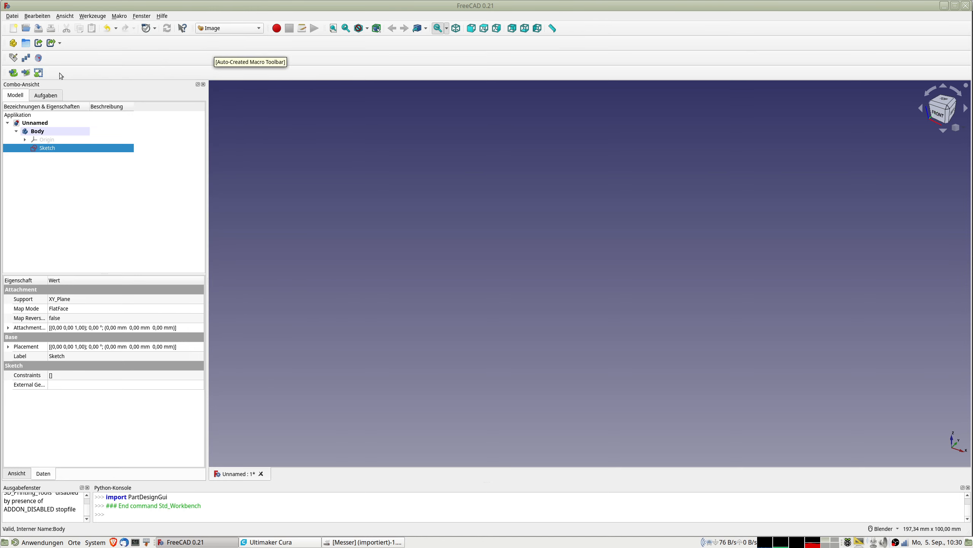
click(25, 73)
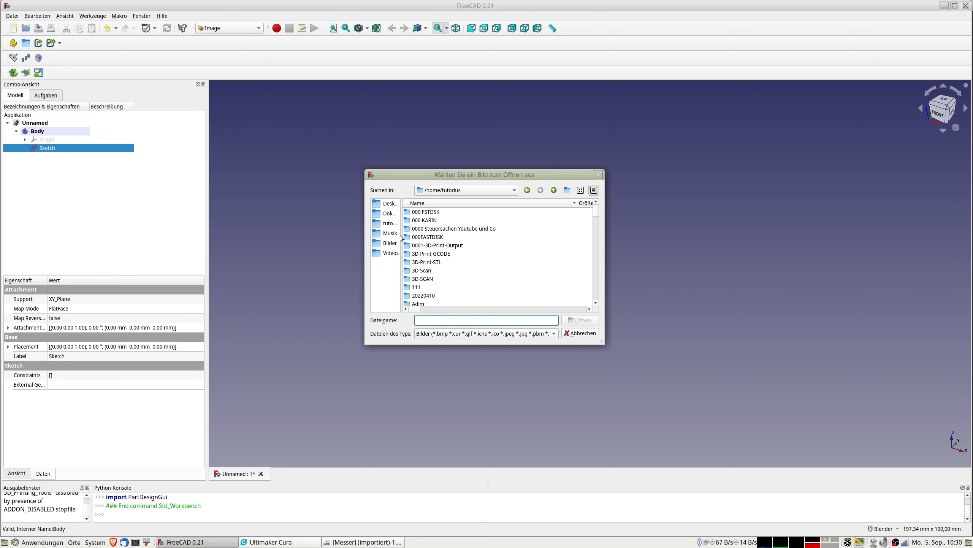
Switch to GIMP and look up the folder where the knife image is stored, without saving
key(alt+Tab)
key(alt+Tab)
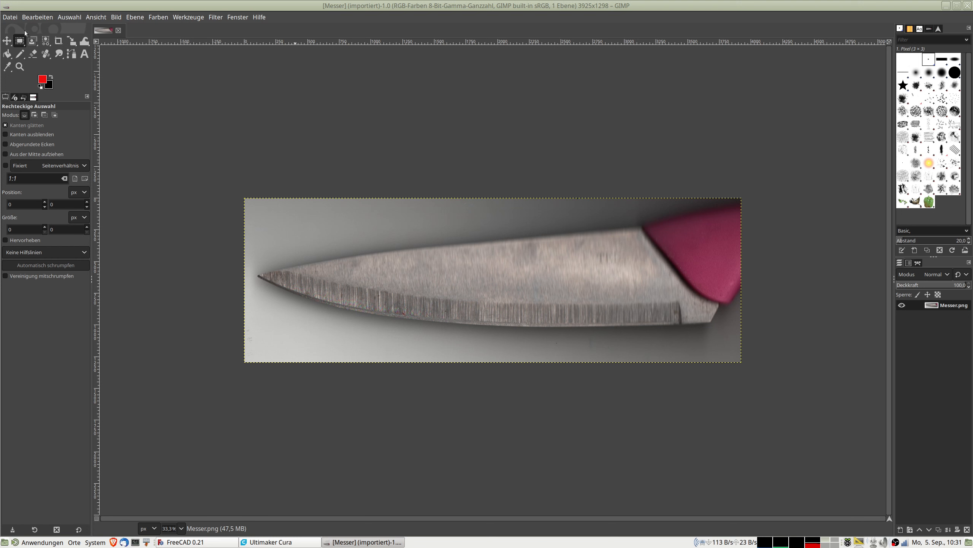
click(10, 17)
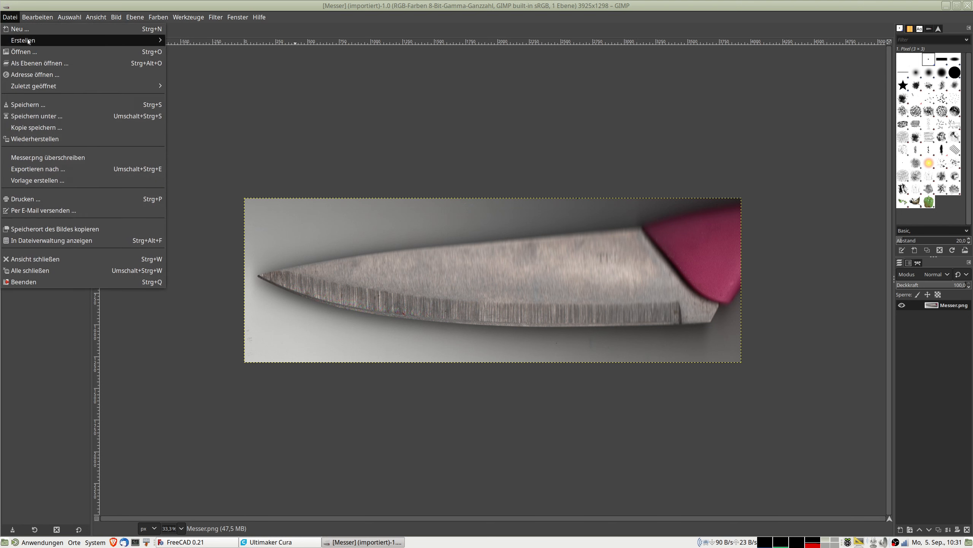
click(57, 117)
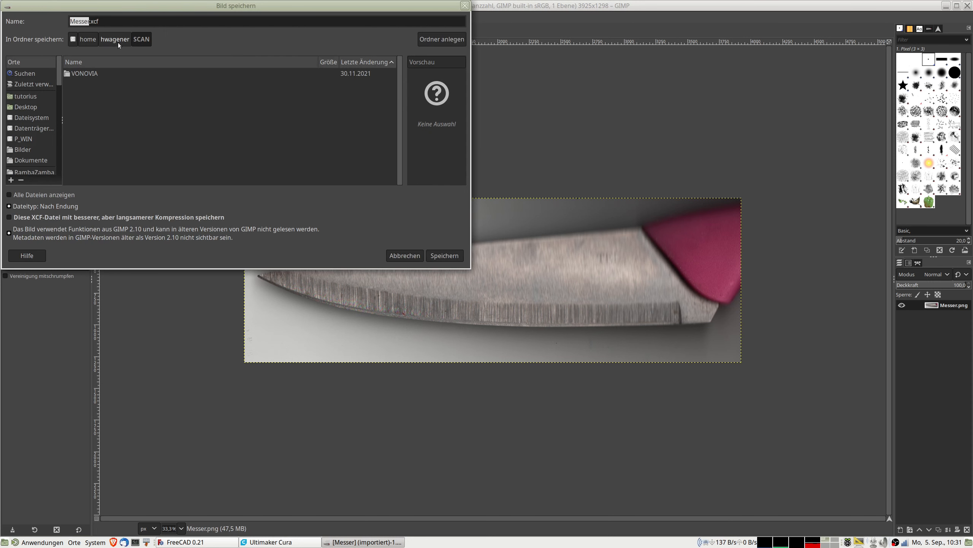
click(404, 255)
Switch back to FreeCAD and import Messer.png from the SCAN folder onto the XY plane with 0 mm offset
key(alt+Tab)
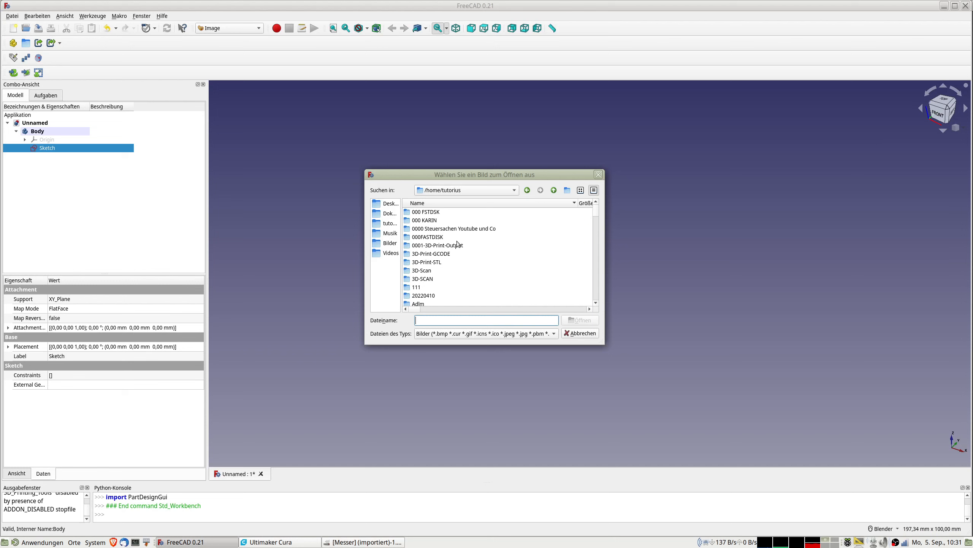
scroll(469, 255, down, 15)
scroll(469, 254, down, 12)
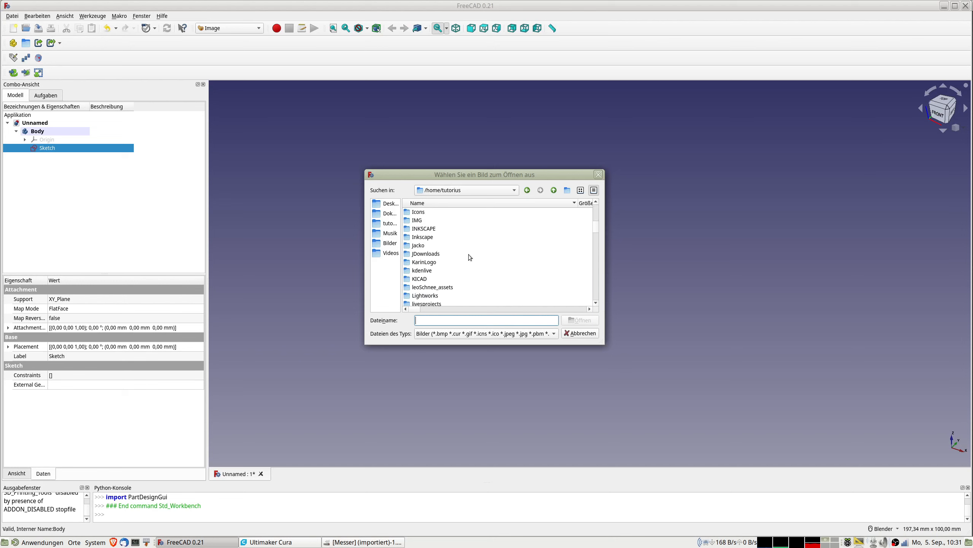
scroll(468, 254, down, 5)
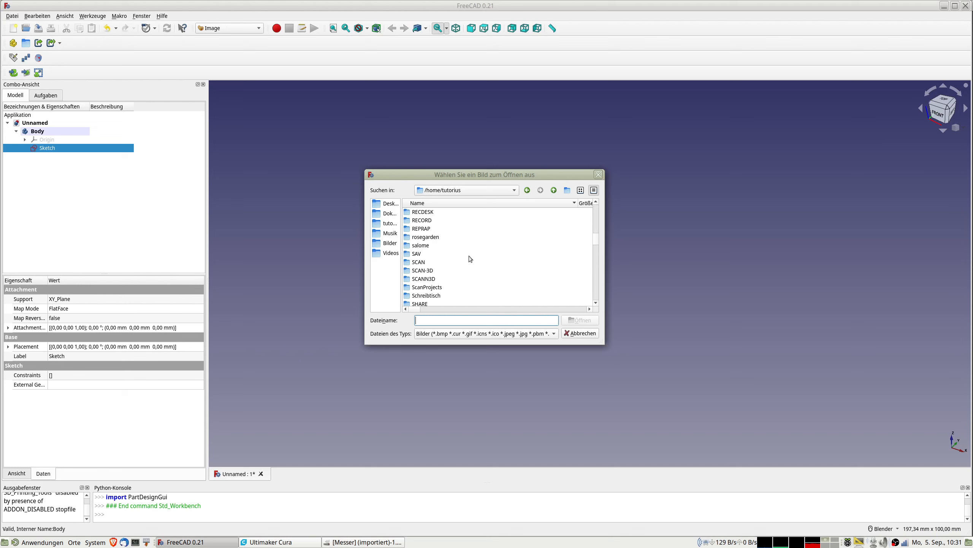
double_click(421, 262)
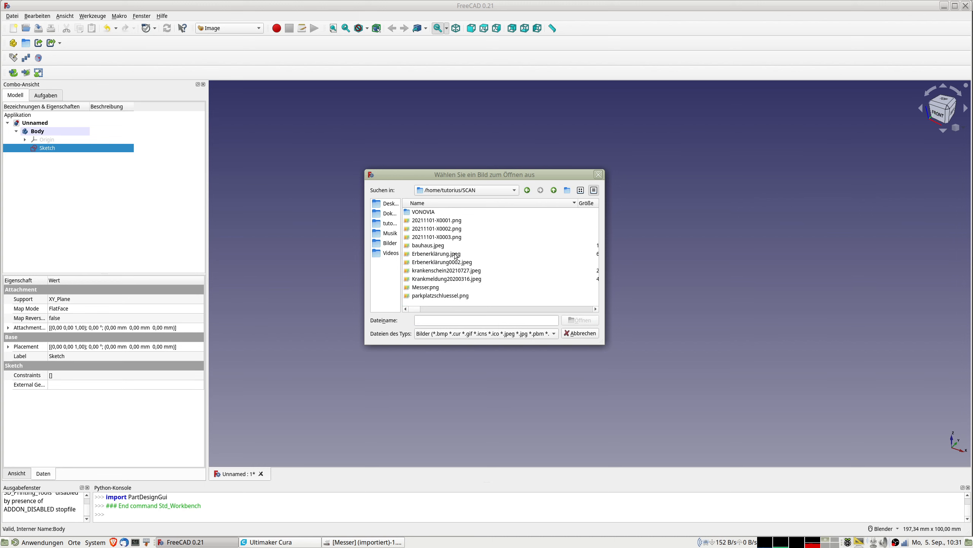
click(428, 288)
double_click(428, 288)
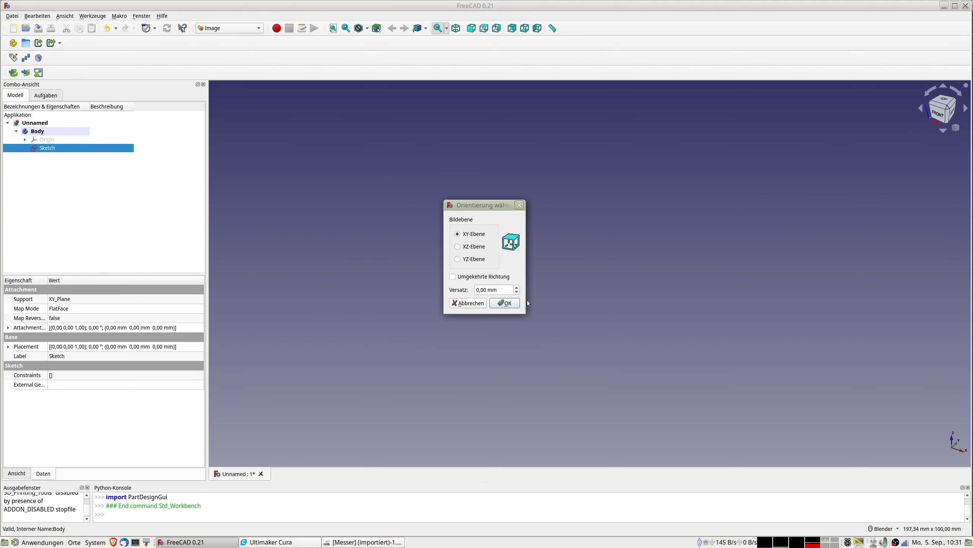
click(508, 304)
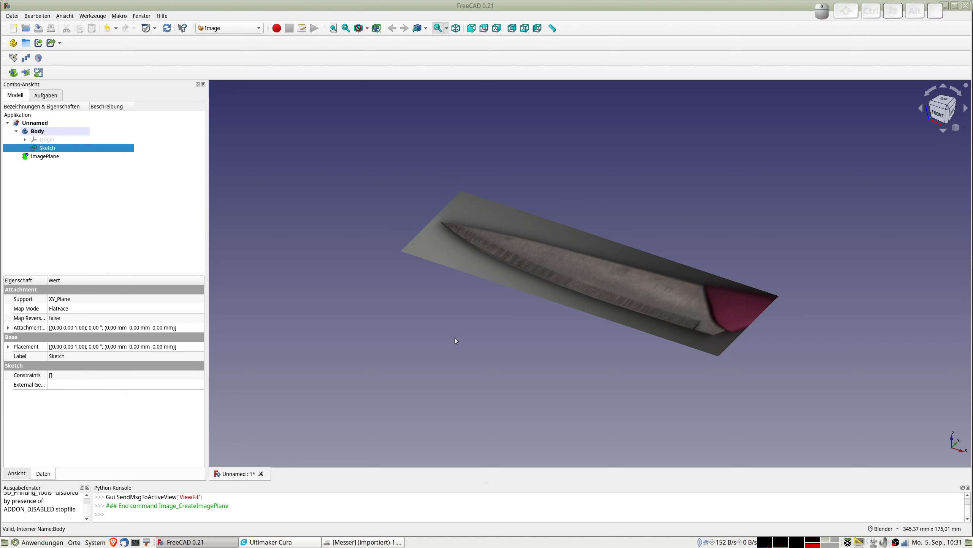
Rename the body as Aussen
key(2)
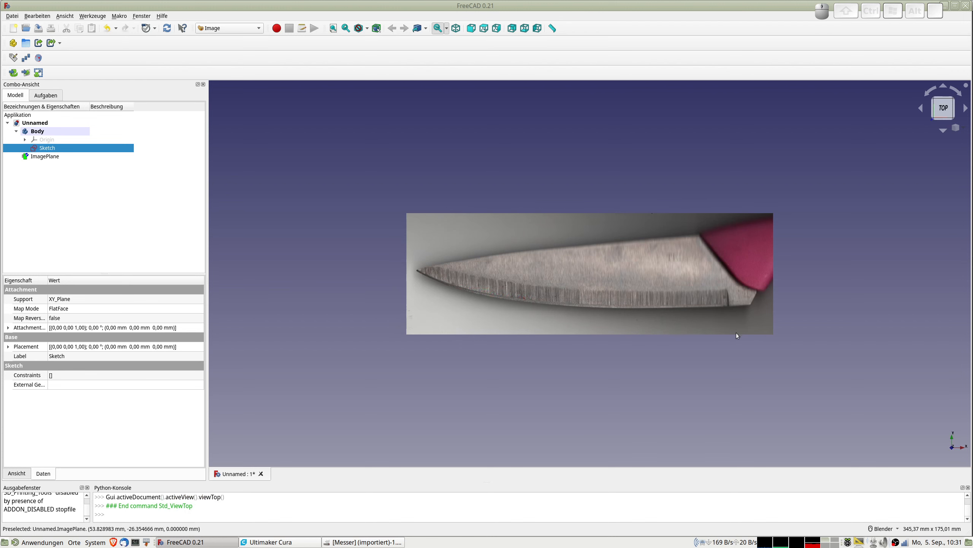
scroll(746, 339, up, 4)
scroll(745, 339, down, 4)
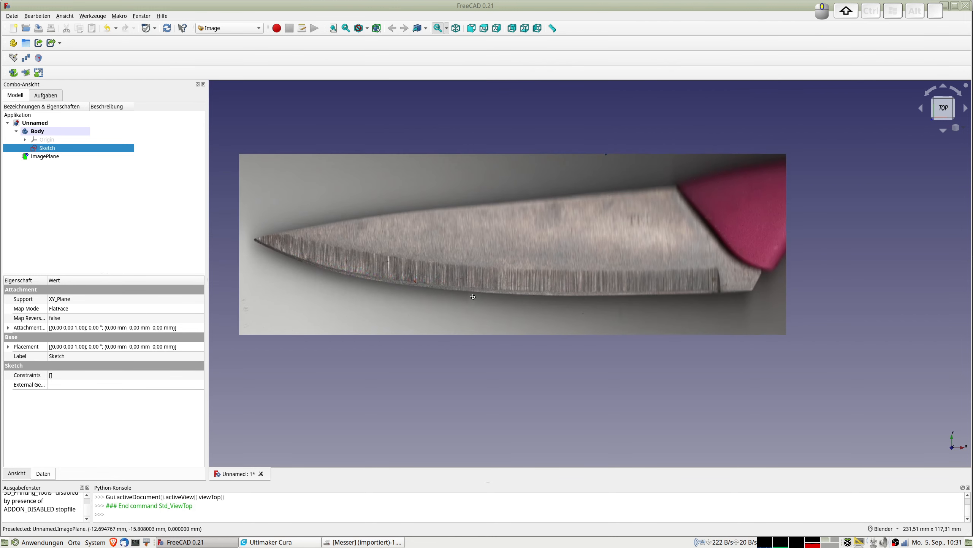
shift+middle_drag(473, 294, 517, 303)
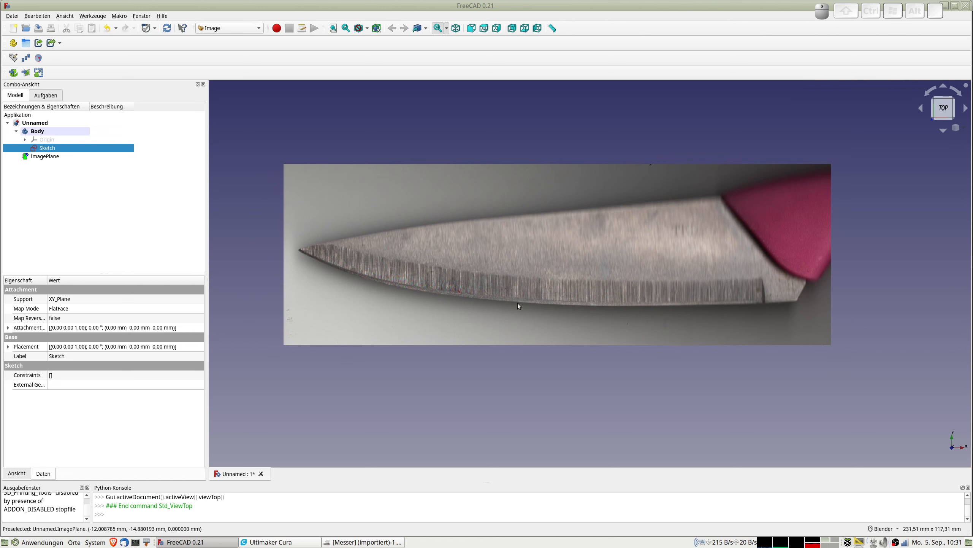
click(32, 133)
key(F2)
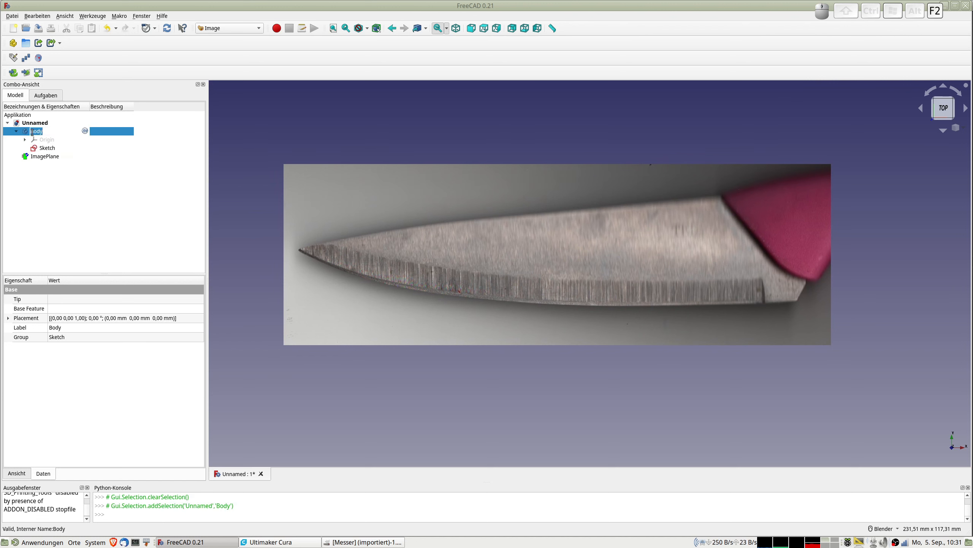
text(Aussen)
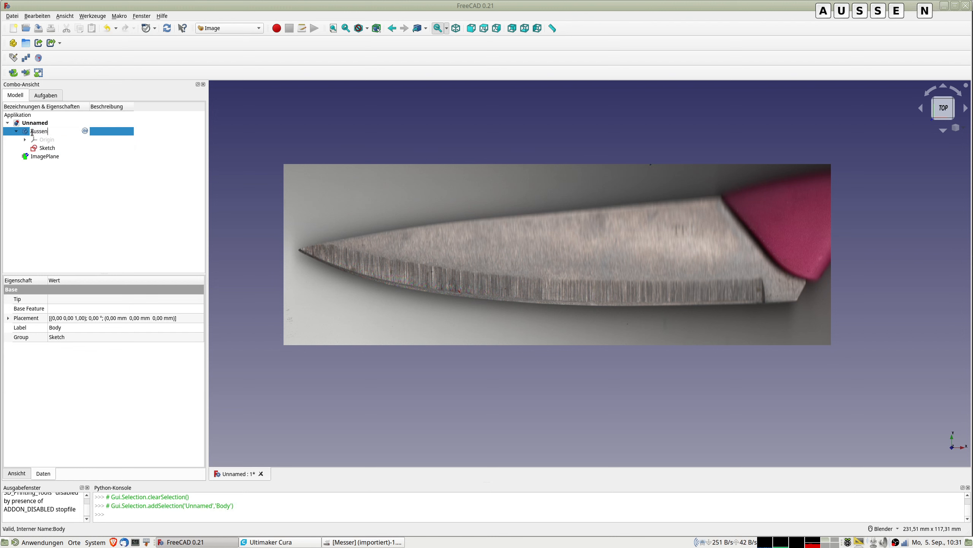
key(Return)
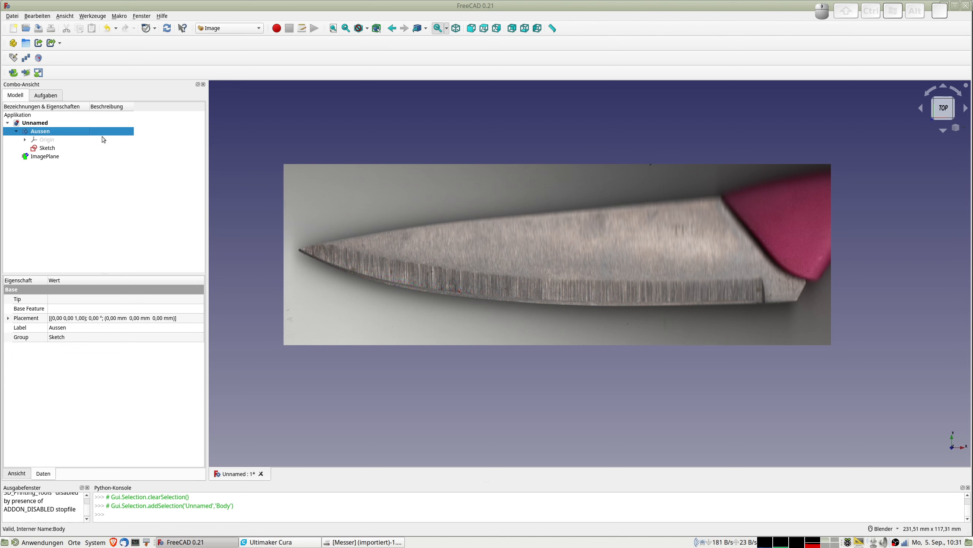
Open the sketch in the Aussen body and draw a seven-point B-spline just outside the blade's upper edge, from the tip to the handle
double_click(47, 148)
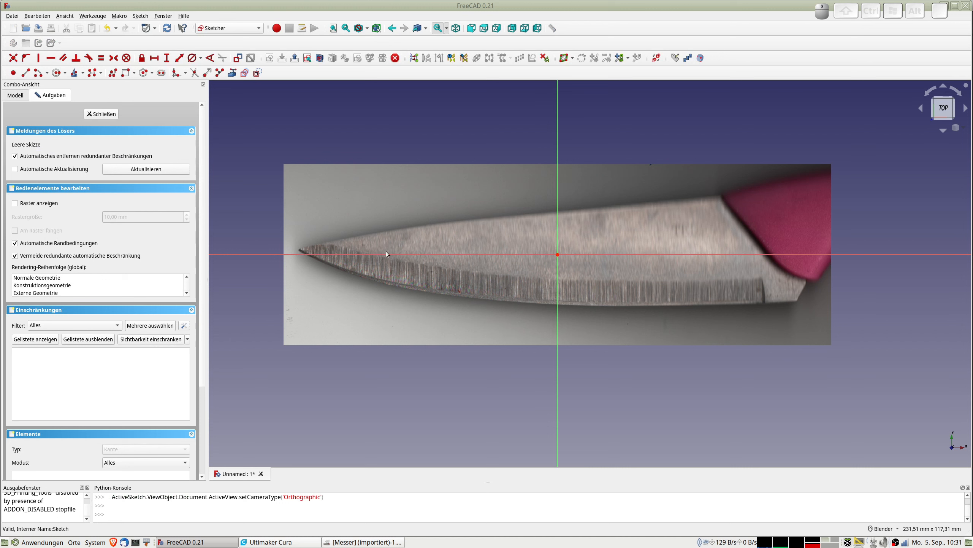
click(91, 73)
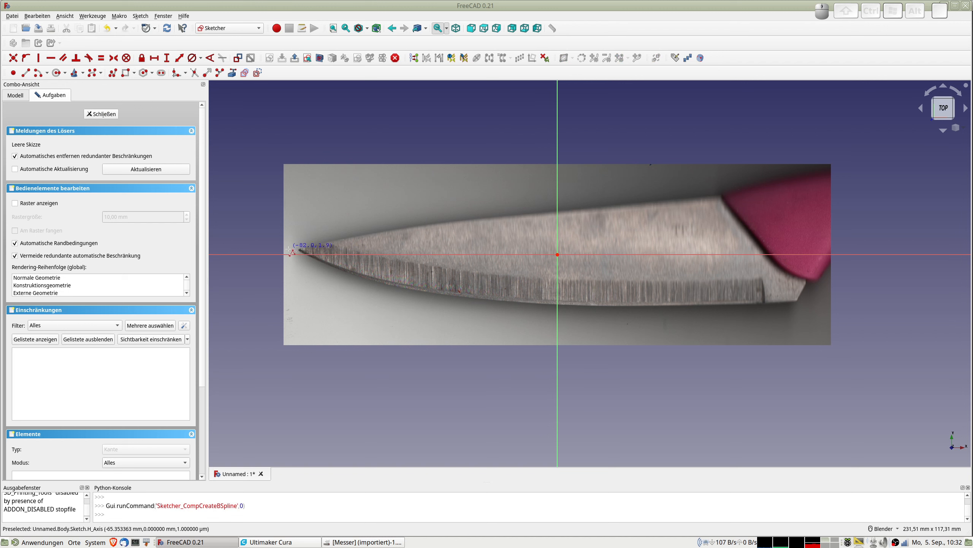
click(287, 249)
click(293, 244)
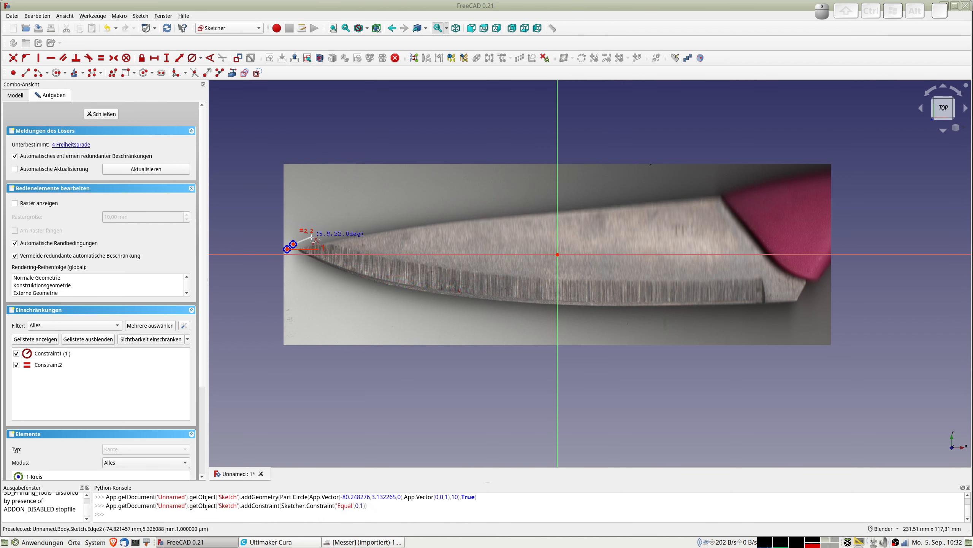
click(322, 233)
click(433, 213)
click(547, 202)
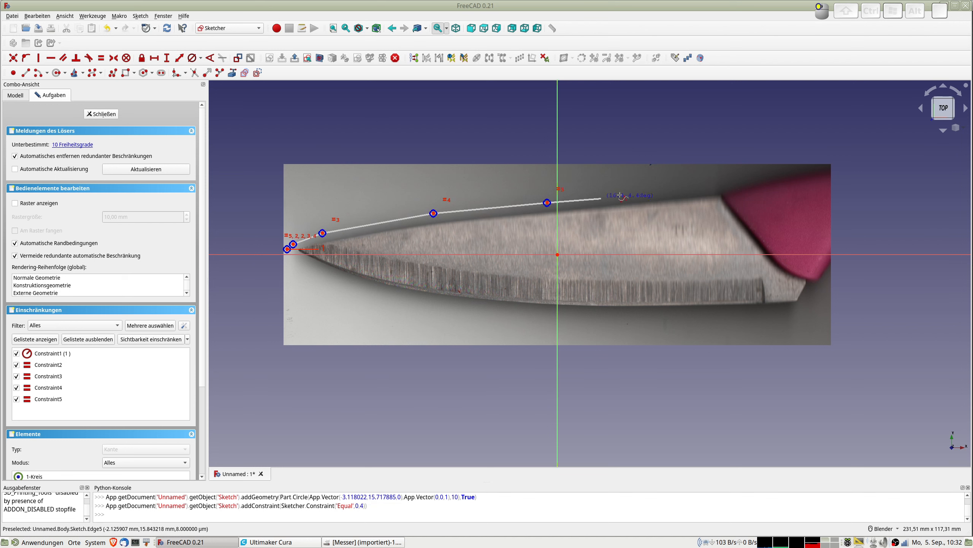
click(632, 195)
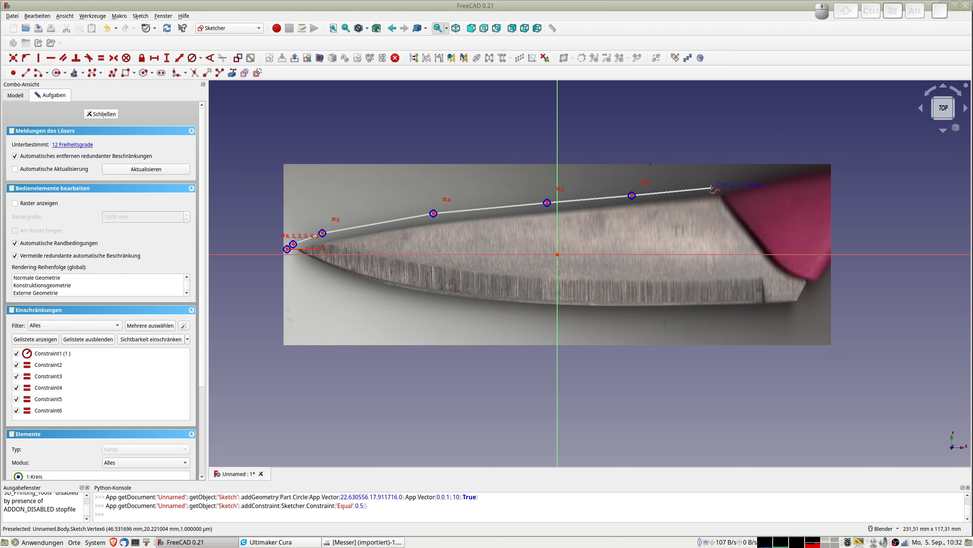
click(713, 188)
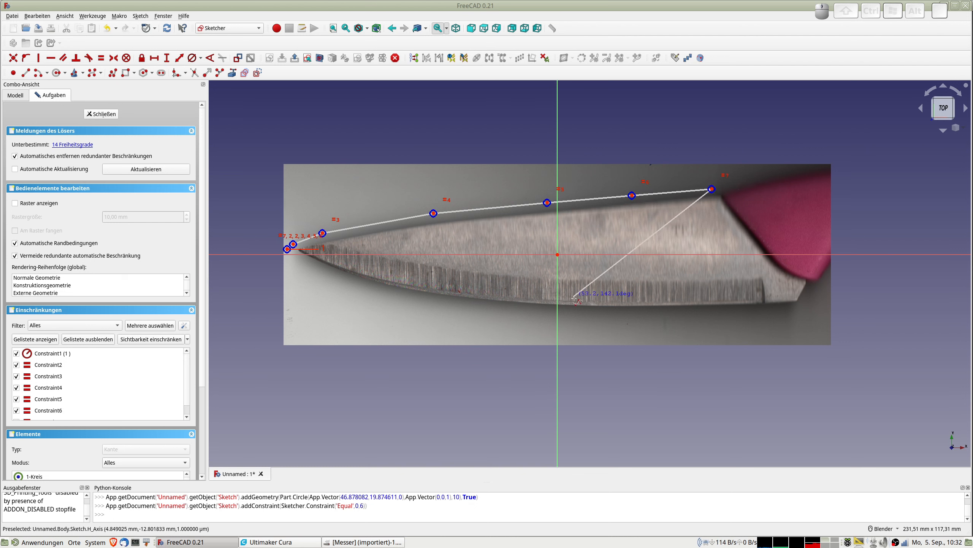
right_click(724, 232)
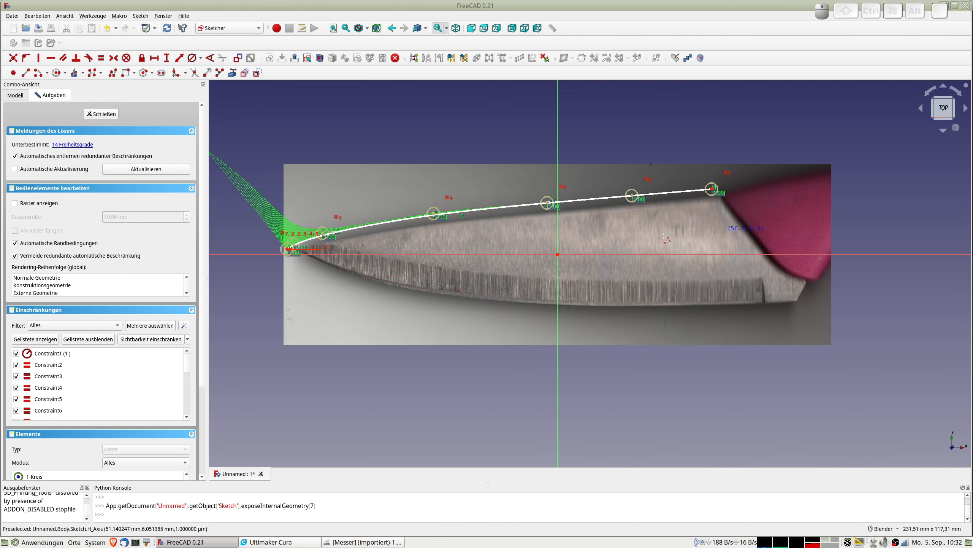
Draw a nine-point B-spline just outside the cutting edge, from the first spline's start point at the tip to the blade's heel
scroll(281, 267, up, 4)
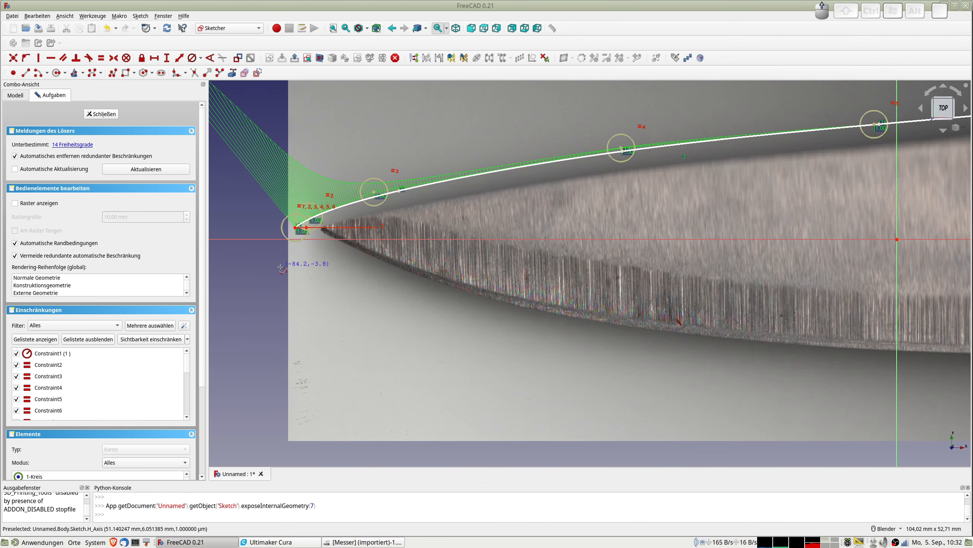
click(295, 227)
click(301, 244)
click(374, 278)
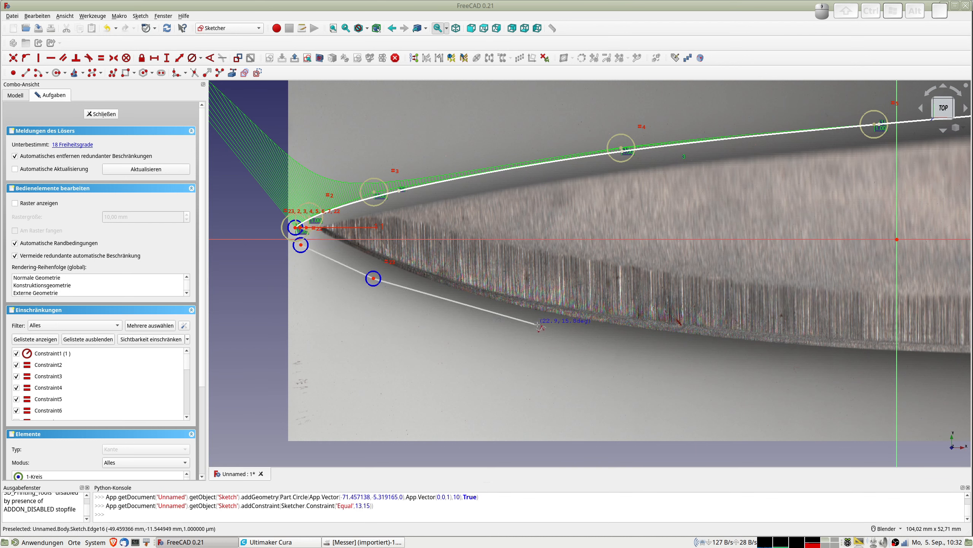
click(601, 341)
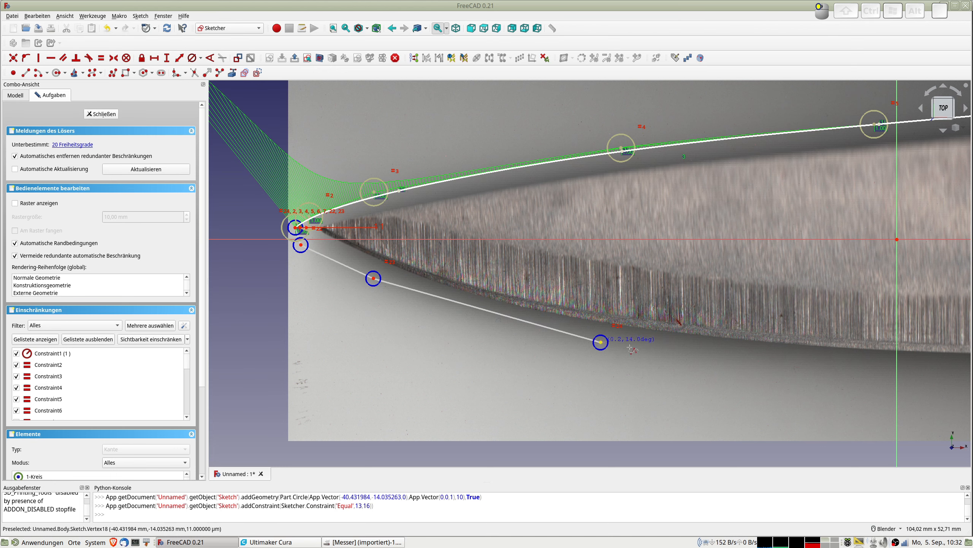
mouse_move(633, 345)
middle_down()
mouse_move(676, 330)
mouse_move(667, 316)
mouse_move(468, 305)
middle_up()
key(2)
shift+middle_drag(554, 307, 515, 329)
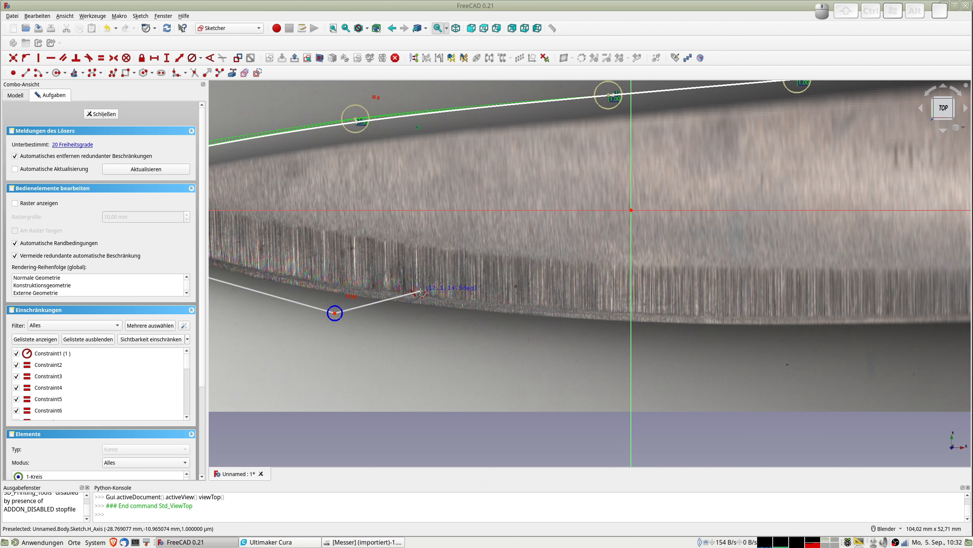
mouse_move(531, 333)
shift+middle_down()
mouse_move(458, 338)
mouse_move(568, 335)
mouse_move(523, 338)
shift+middle_up()
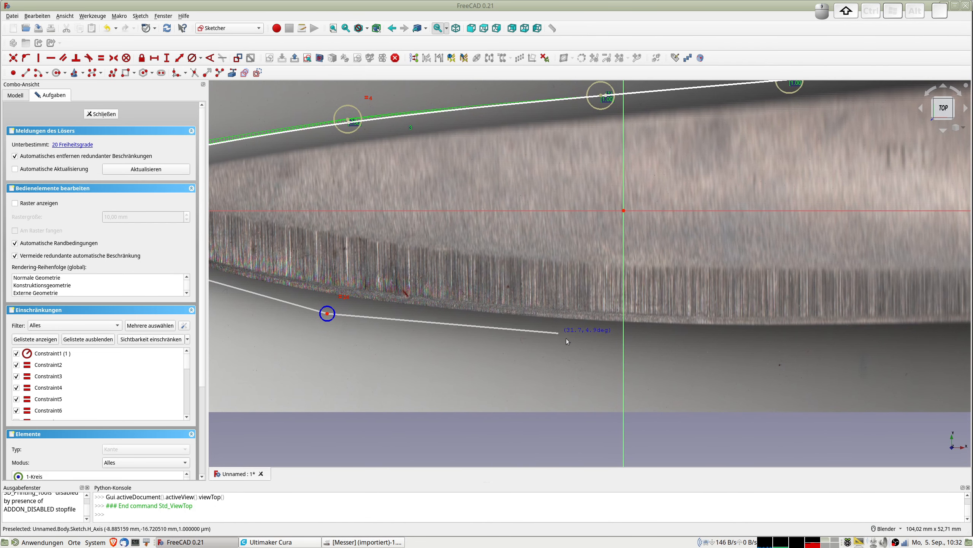
click(589, 339)
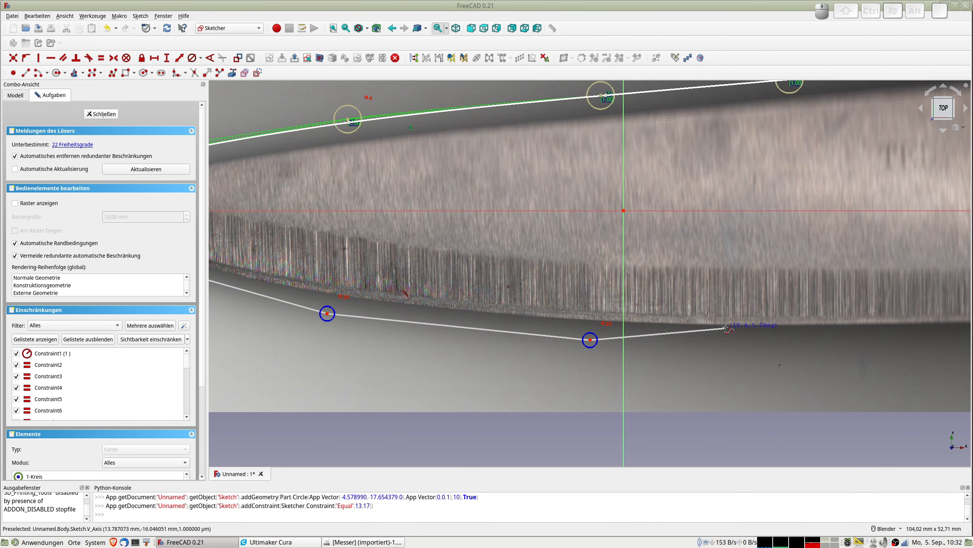
click(784, 347)
shift+middle_drag(800, 345, 449, 344)
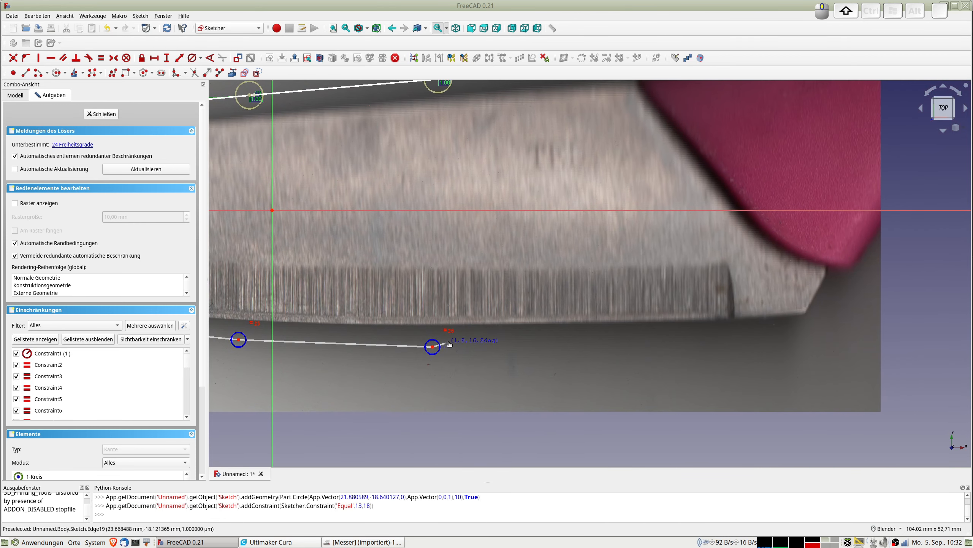
click(564, 344)
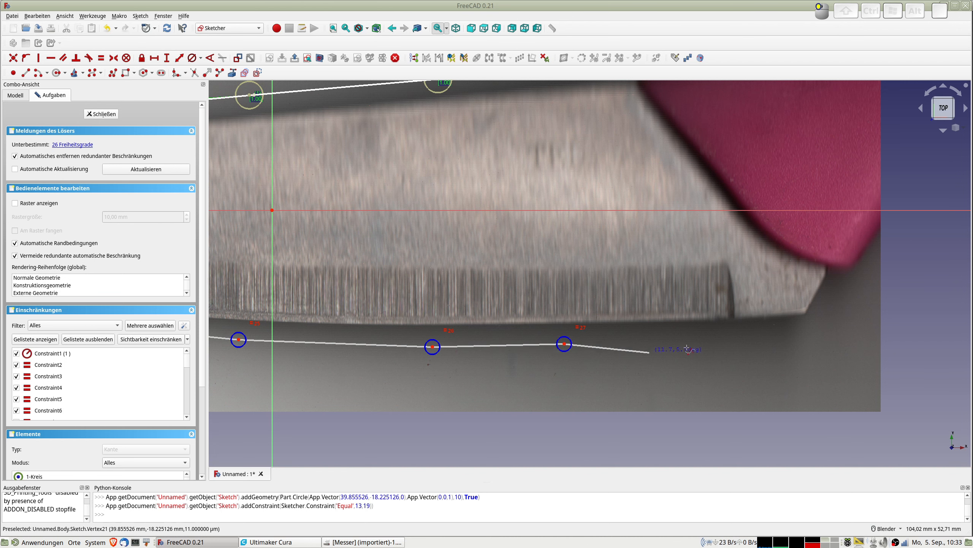
click(752, 339)
shift+middle_drag(752, 339, 750, 397)
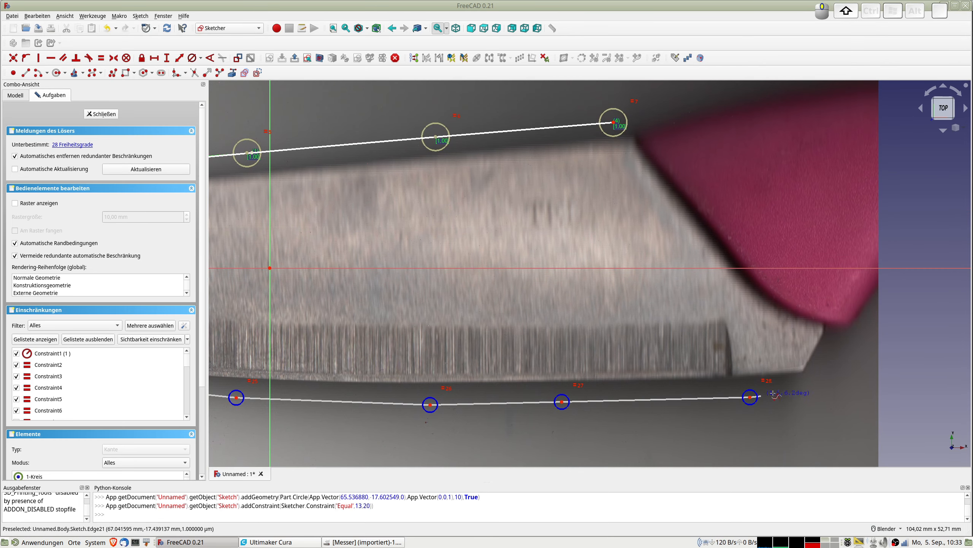
click(800, 392)
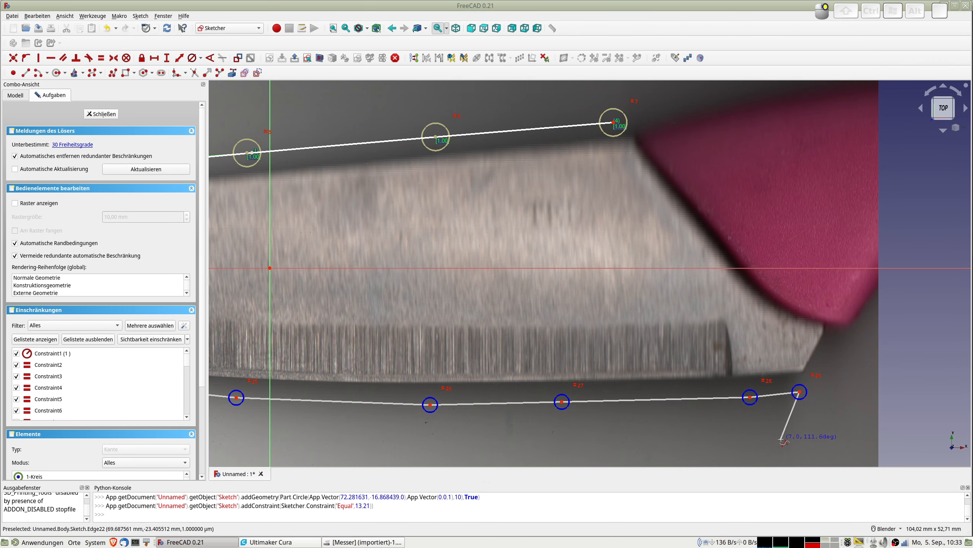
right_click(798, 394)
Close the blade outline with a straight line joining the handle-side end points of the two splines
scroll(454, 447, down, 10)
scroll(454, 447, up, 5)
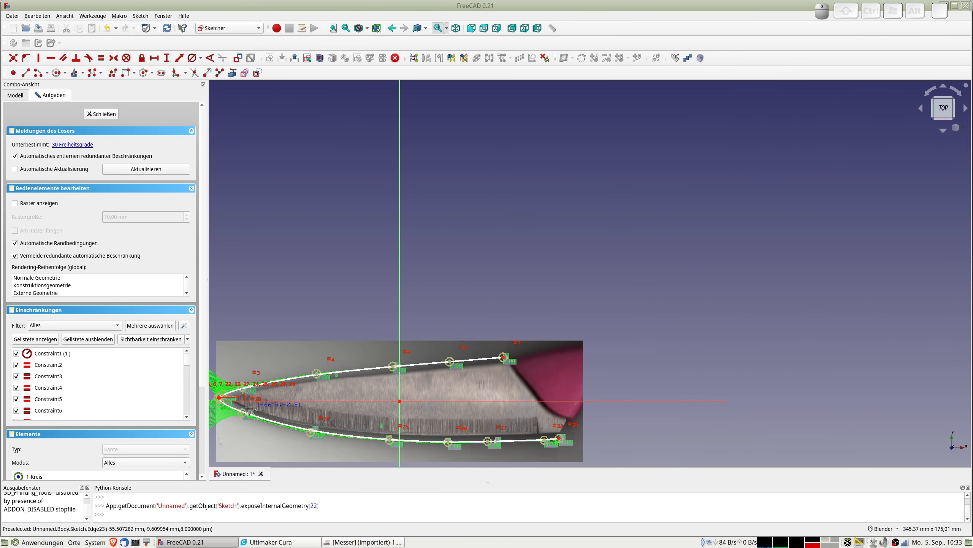
scroll(519, 376, up, 2)
scroll(523, 382, down, 2)
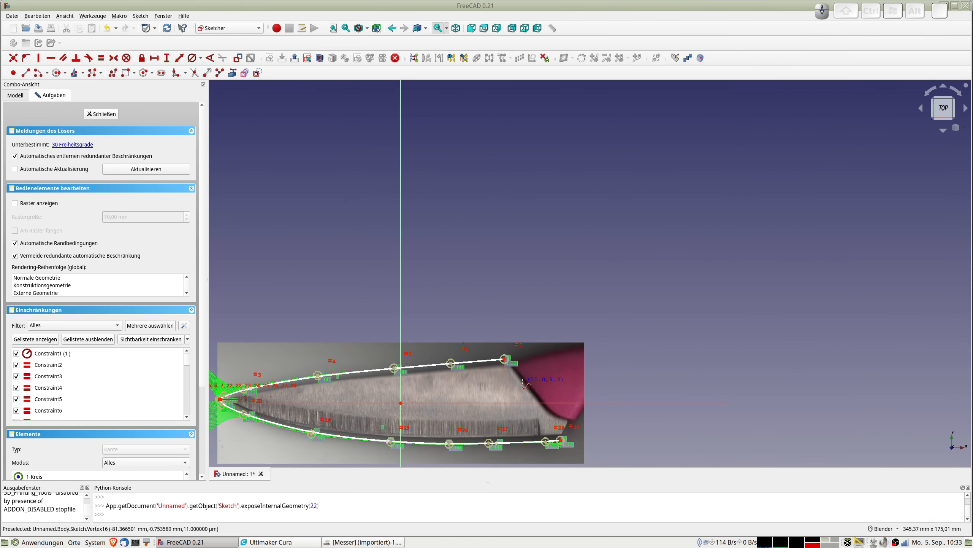
click(26, 73)
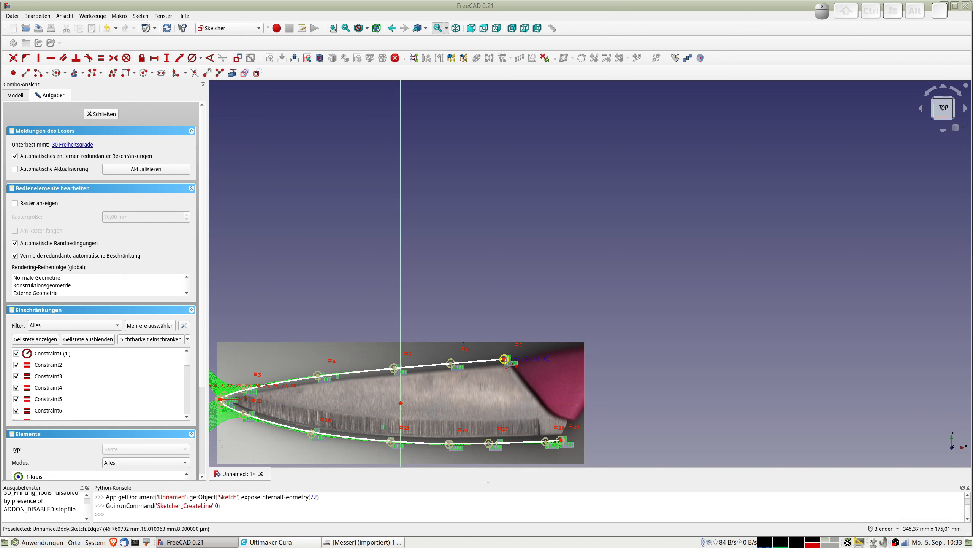
click(505, 358)
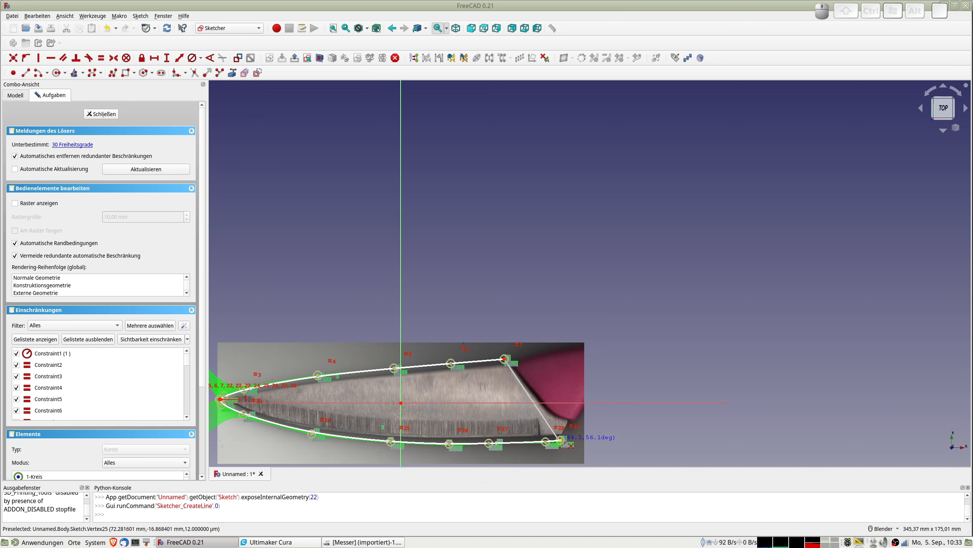
click(560, 439)
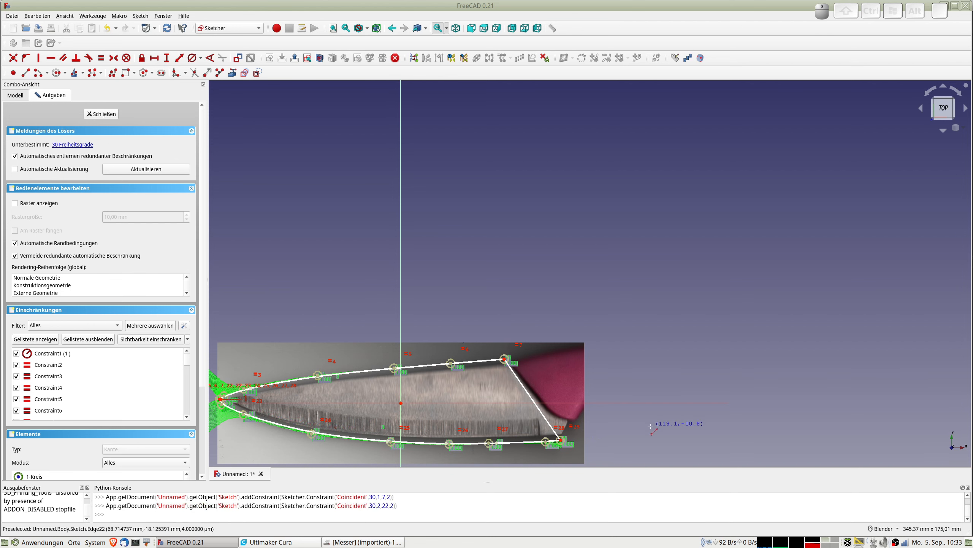
Shift both corner points of the closing line slightly toward the handle, the lower one further, and close the sketch
scroll(627, 424, up, 4)
shift+middle_drag(537, 431, 573, 396)
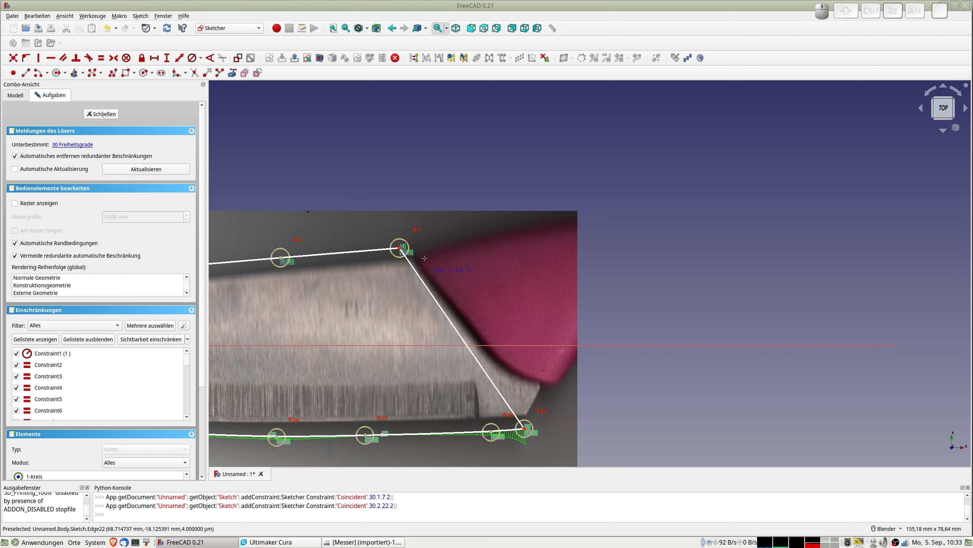
drag(400, 249, 403, 245)
drag(524, 430, 538, 431)
scroll(453, 439, down, 5)
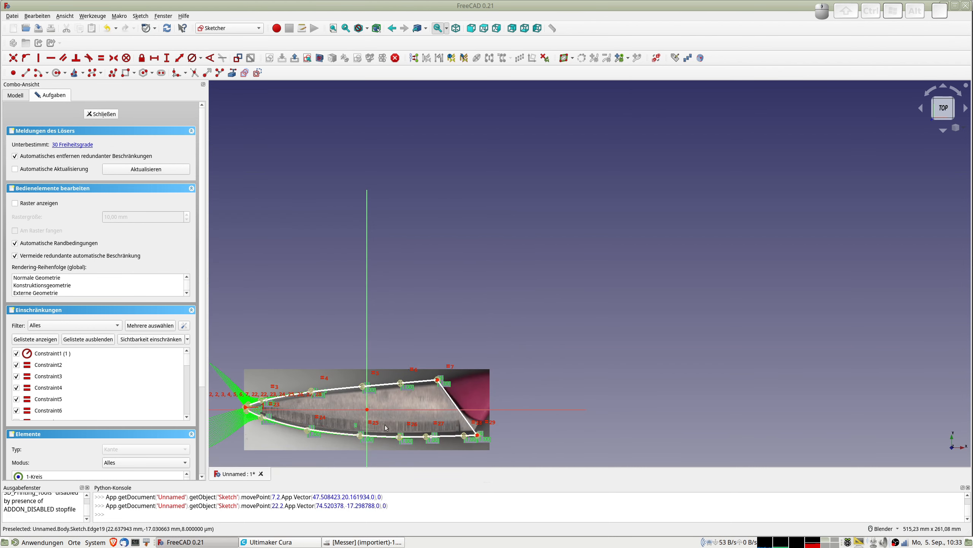
click(109, 114)
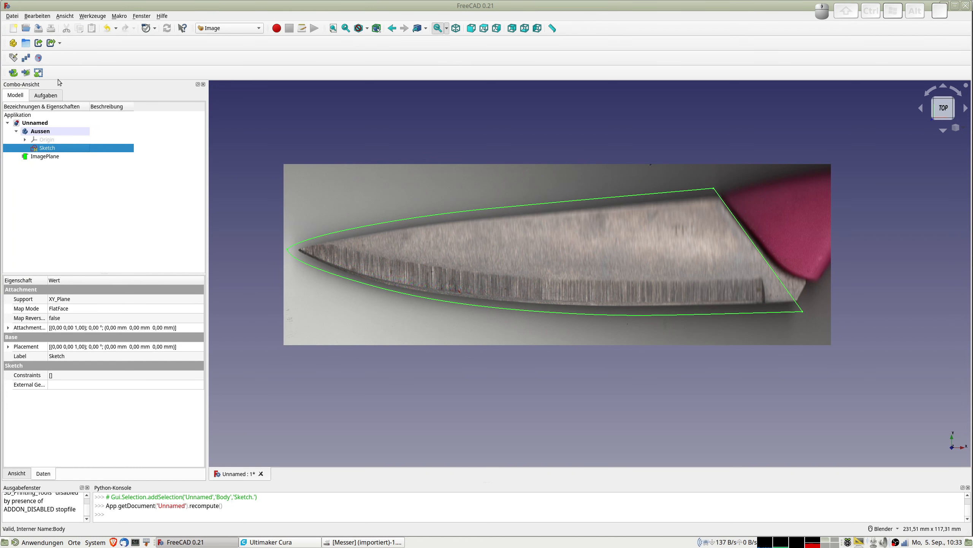
Switch to the Part Design workbench and set the image plane's transparency to 52
click(230, 28)
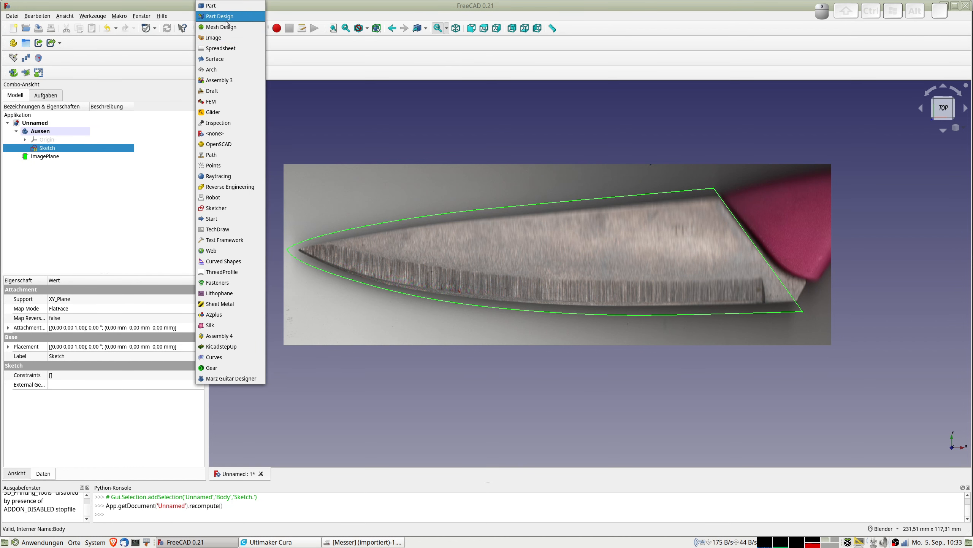
click(224, 16)
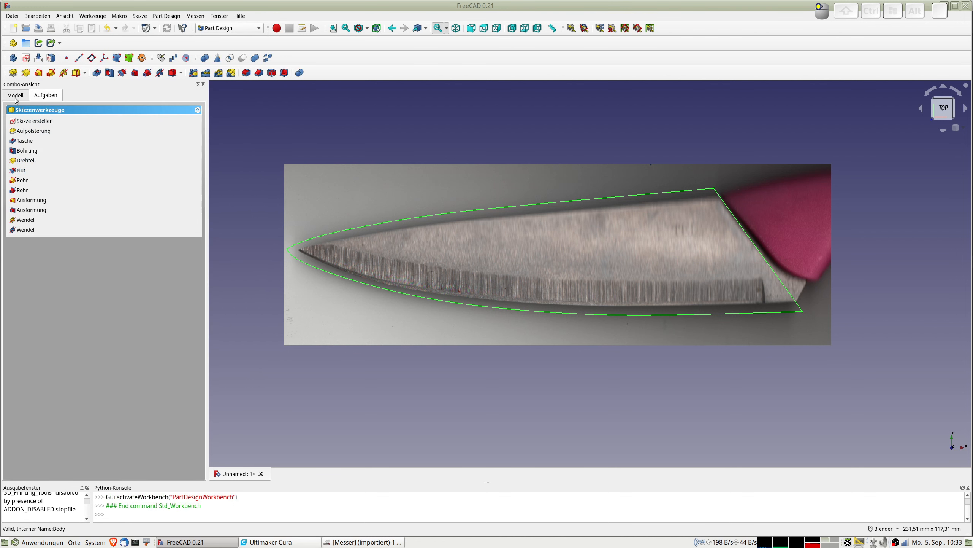
click(16, 95)
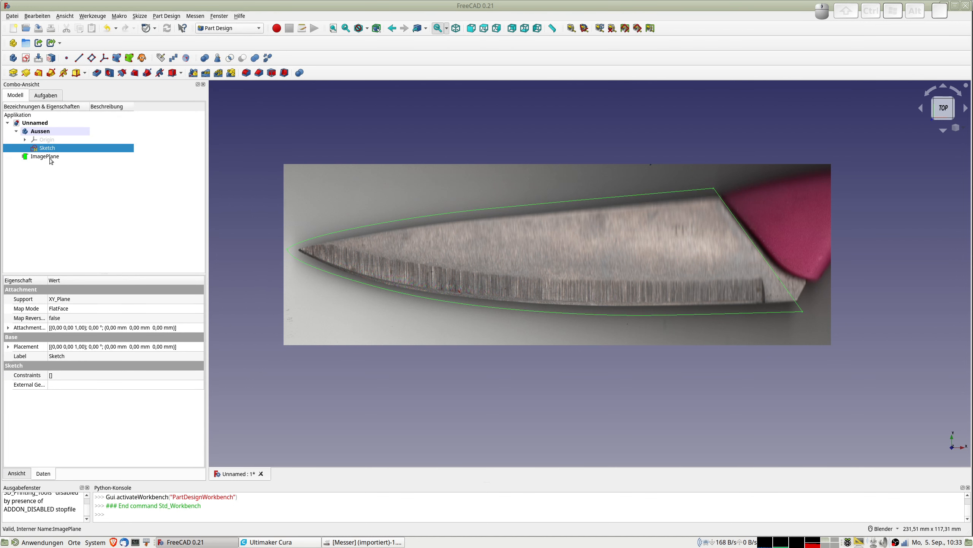
click(45, 156)
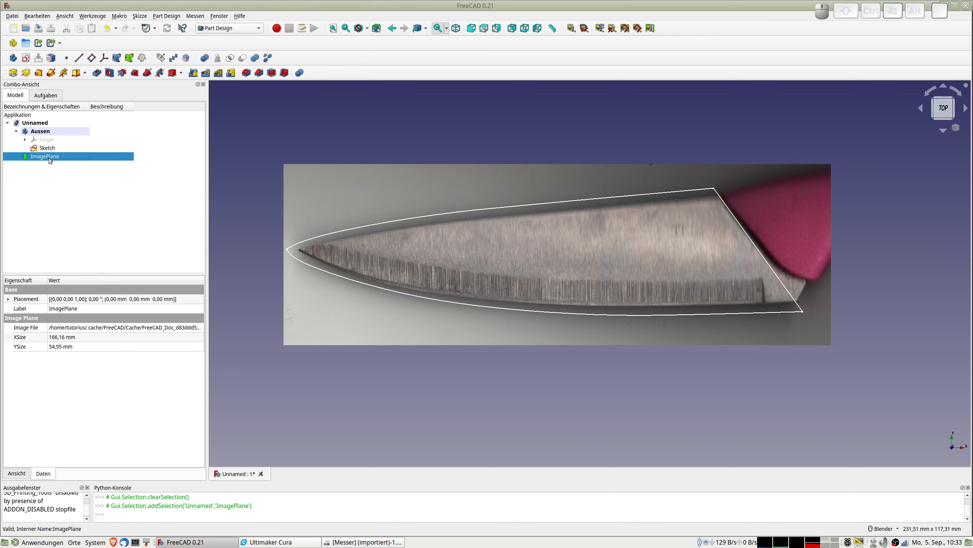
key(ctrl+d)
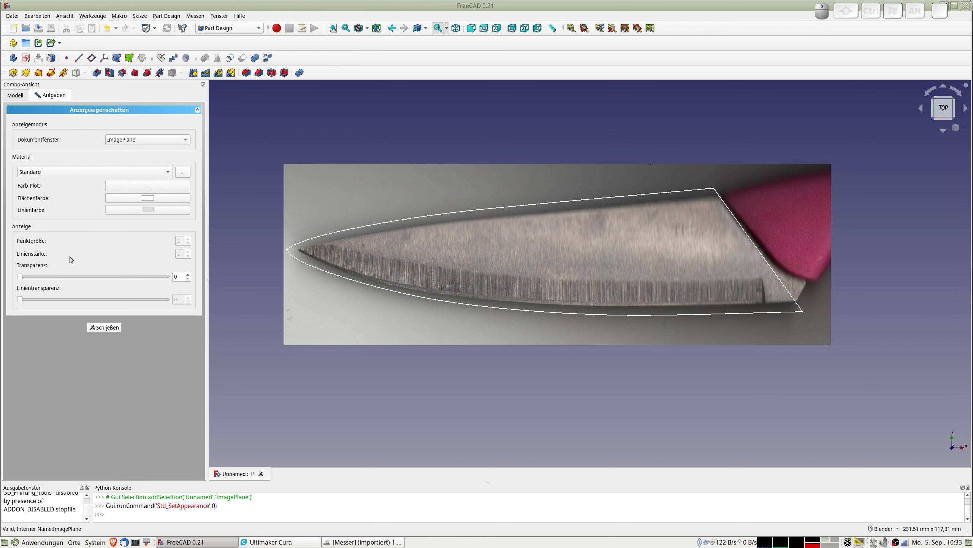
drag(20, 276, 94, 277)
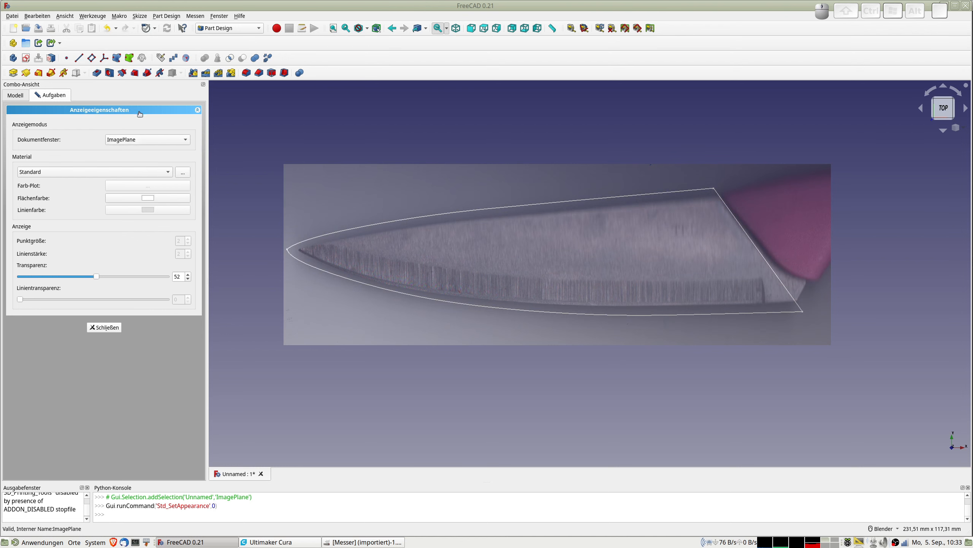
click(105, 327)
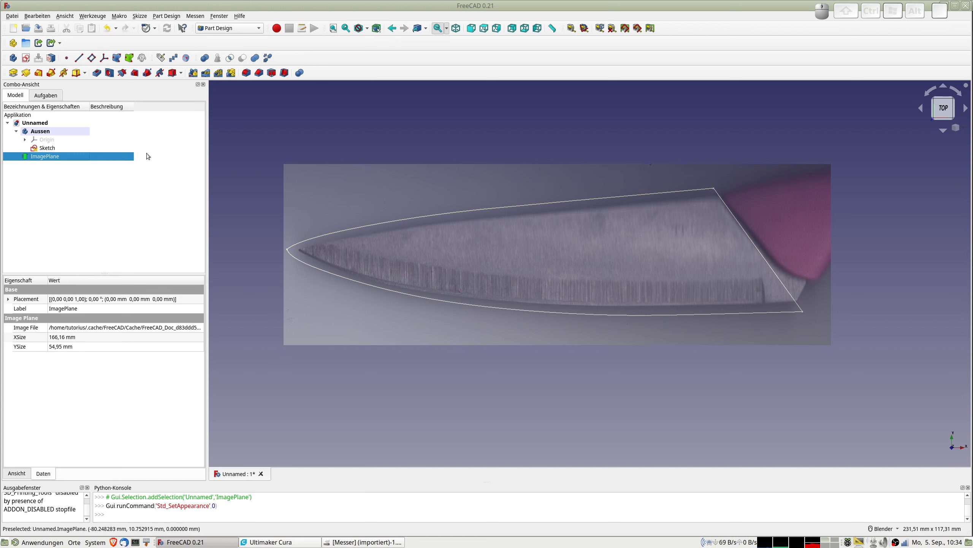
Create a second body in the document and name it Innen
click(243, 102)
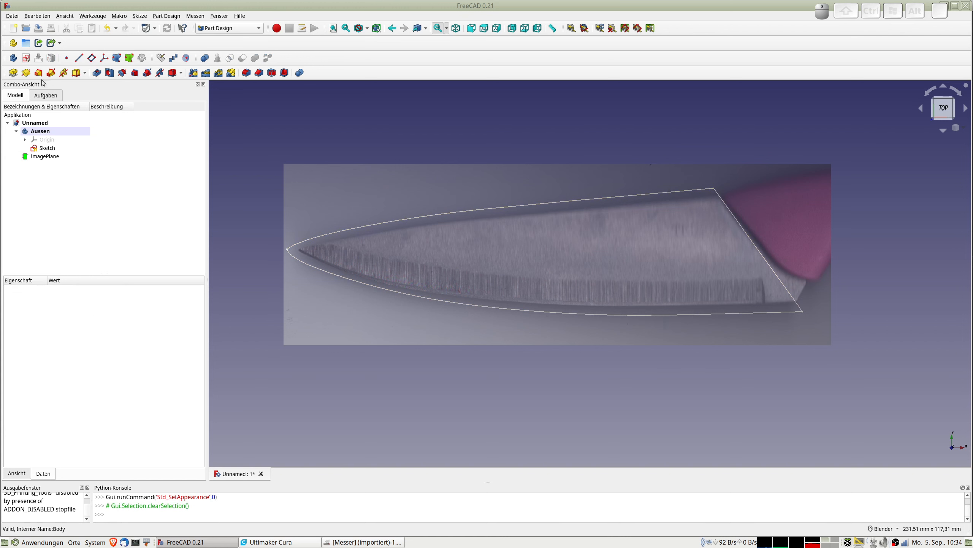
click(13, 58)
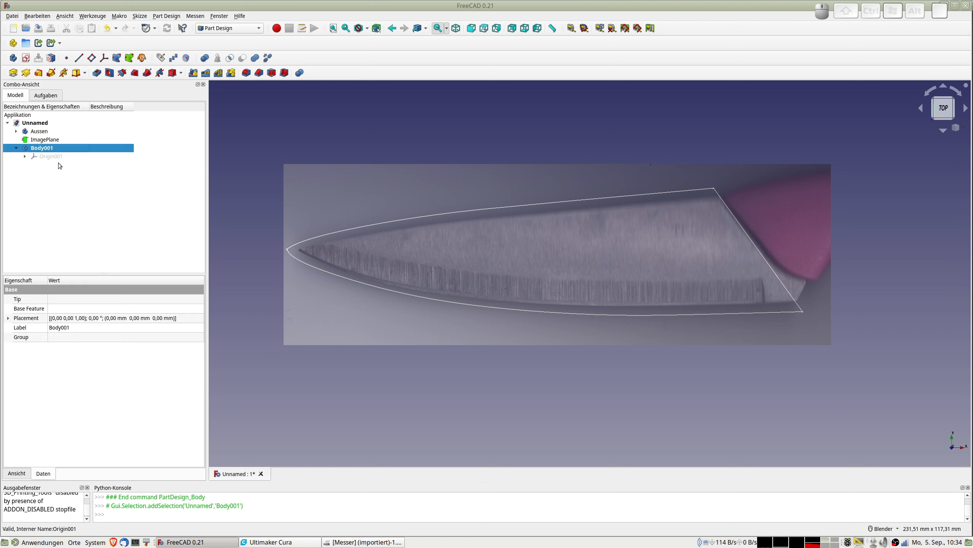
text(Innen)
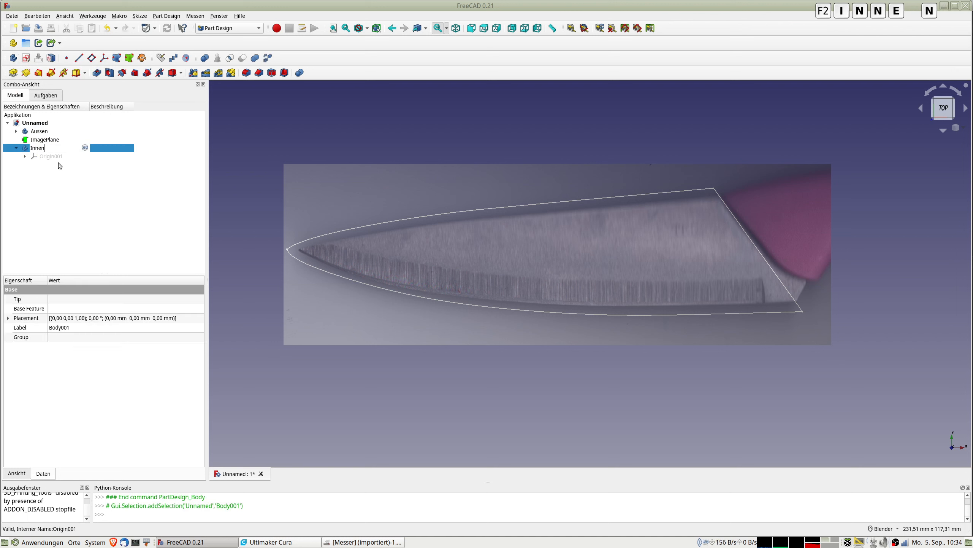
key(Return)
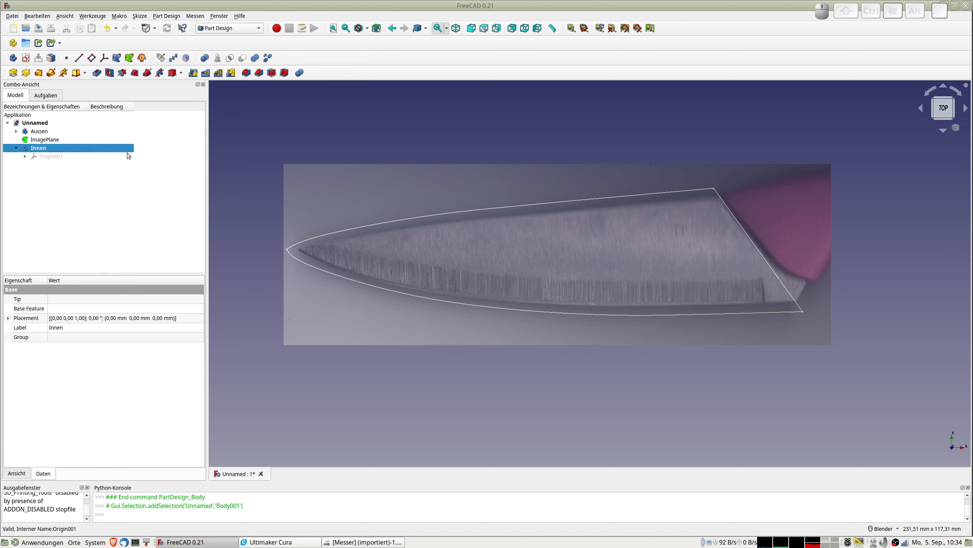
Set the image plane's transparency to 11 in its display properties
click(44, 140)
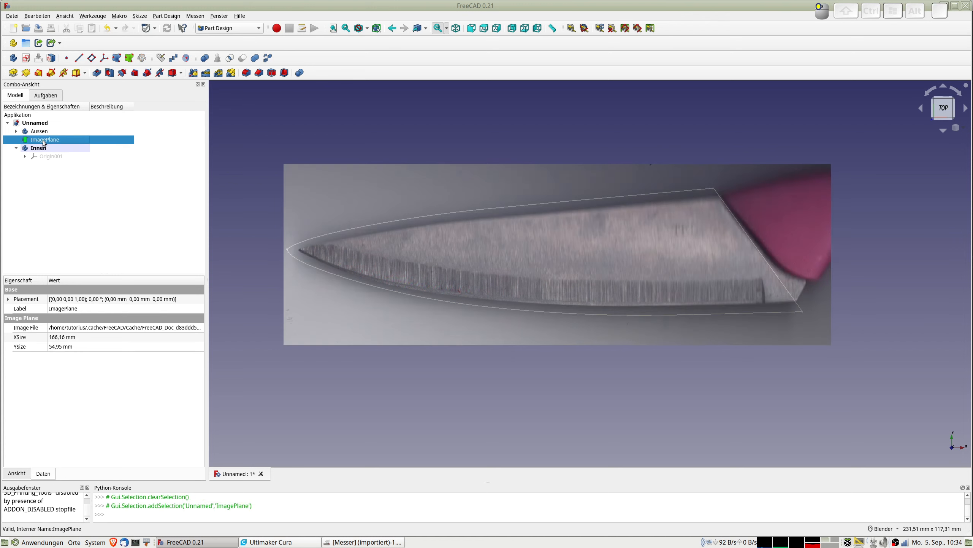
key(ctrl+f)
click(47, 142)
key(d)
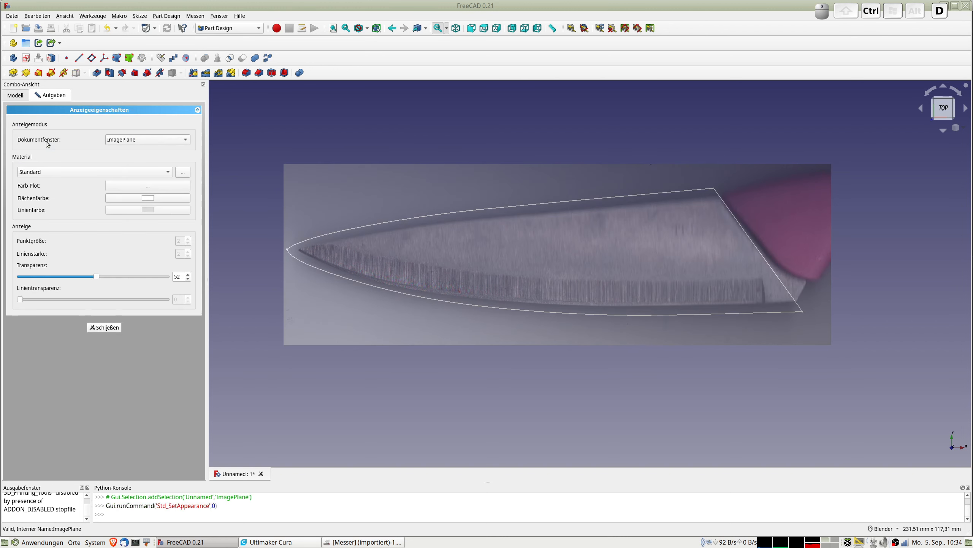
drag(95, 276, 36, 281)
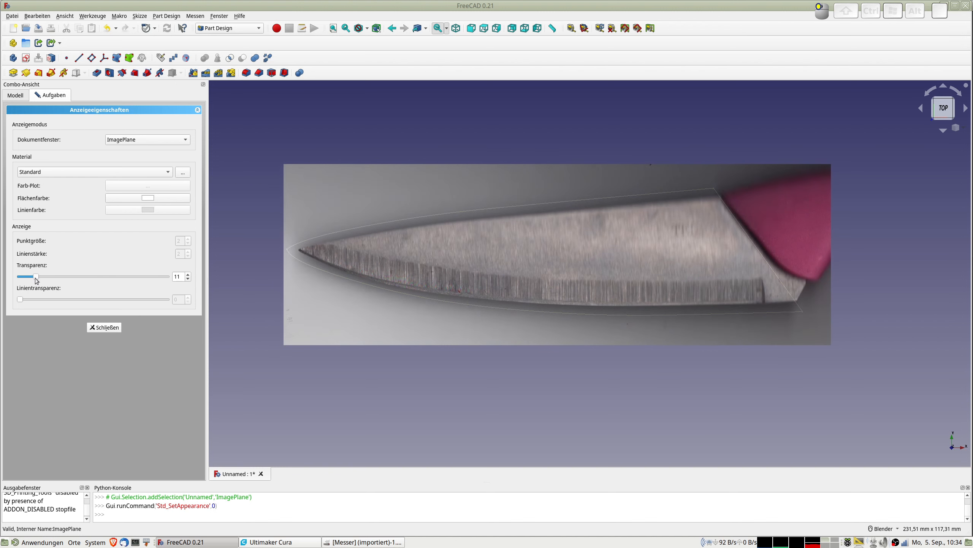
click(410, 315)
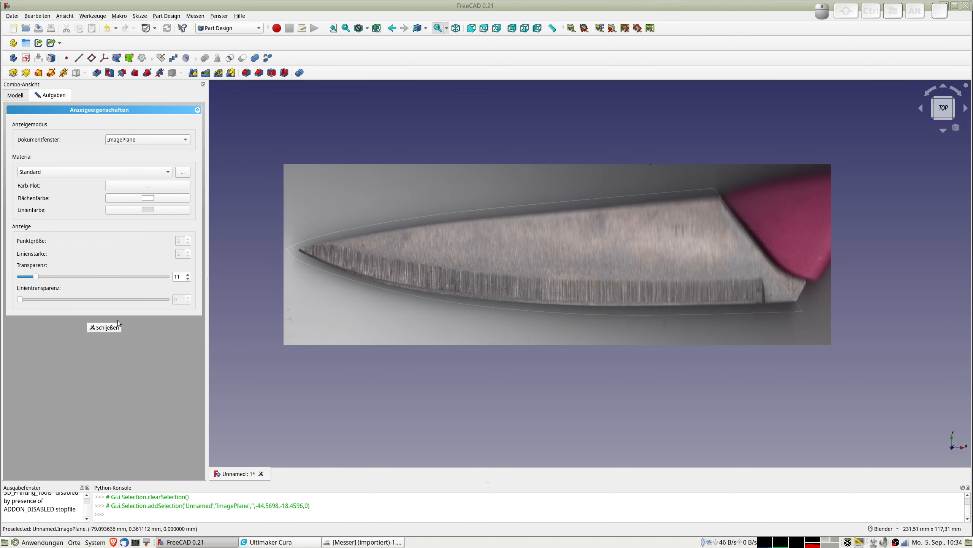
click(104, 327)
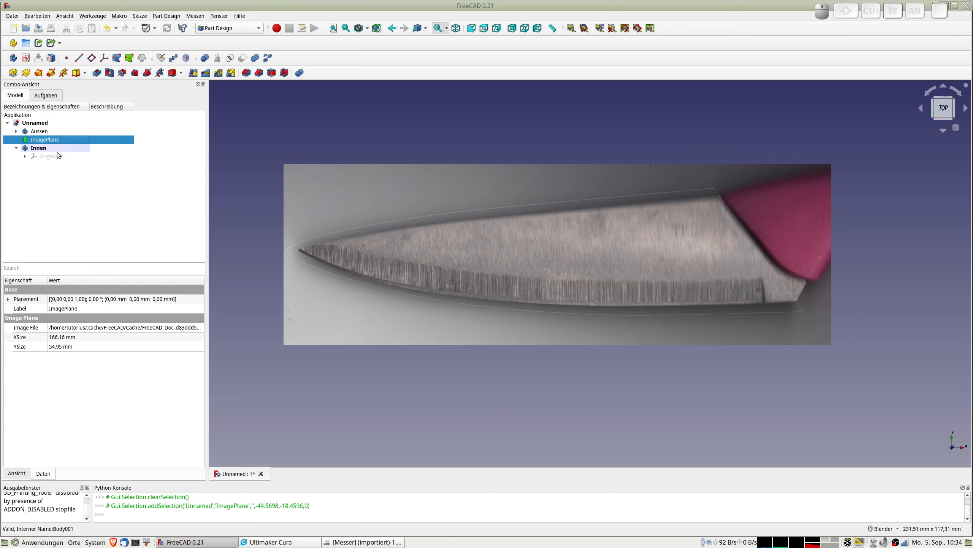
Create a new sketch on the XY plane of the body Innen
click(26, 58)
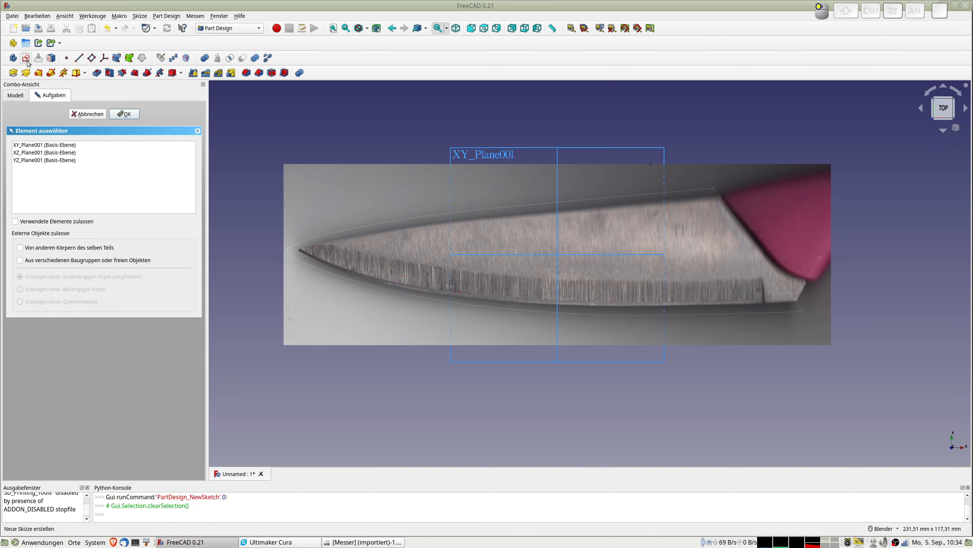
click(27, 146)
click(125, 113)
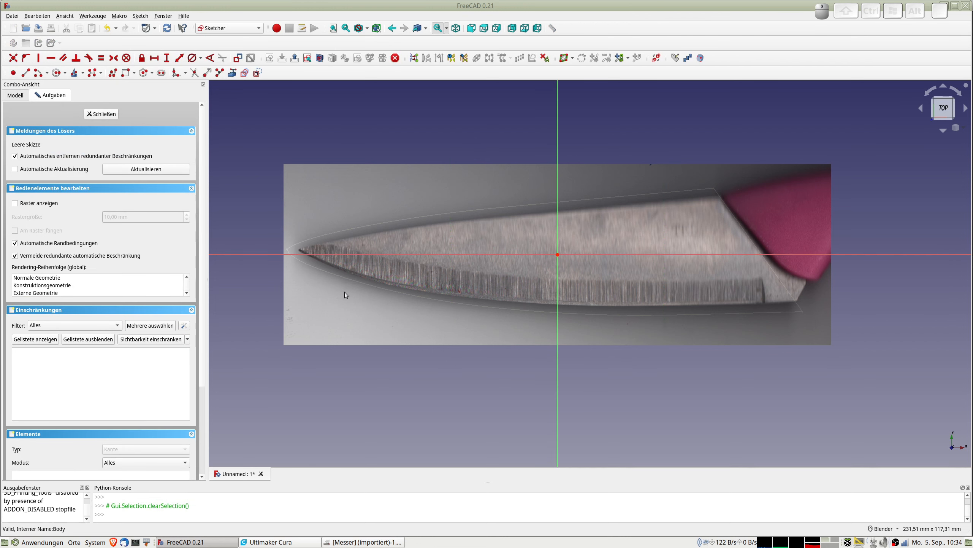
Draw a nine-point B-spline along the blade's spine edge, from the knife tip to the corner at the handle
scroll(324, 264, up, 4)
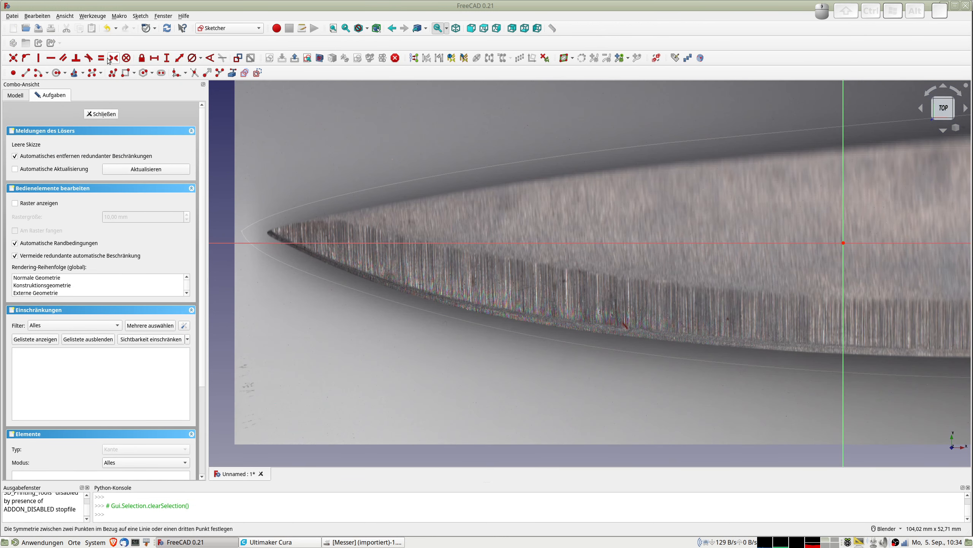
click(97, 75)
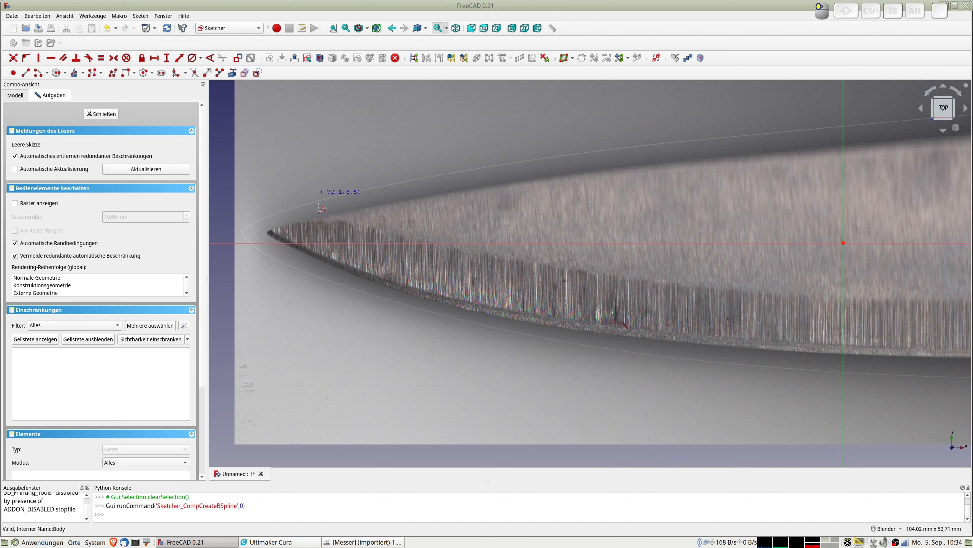
click(267, 231)
click(321, 217)
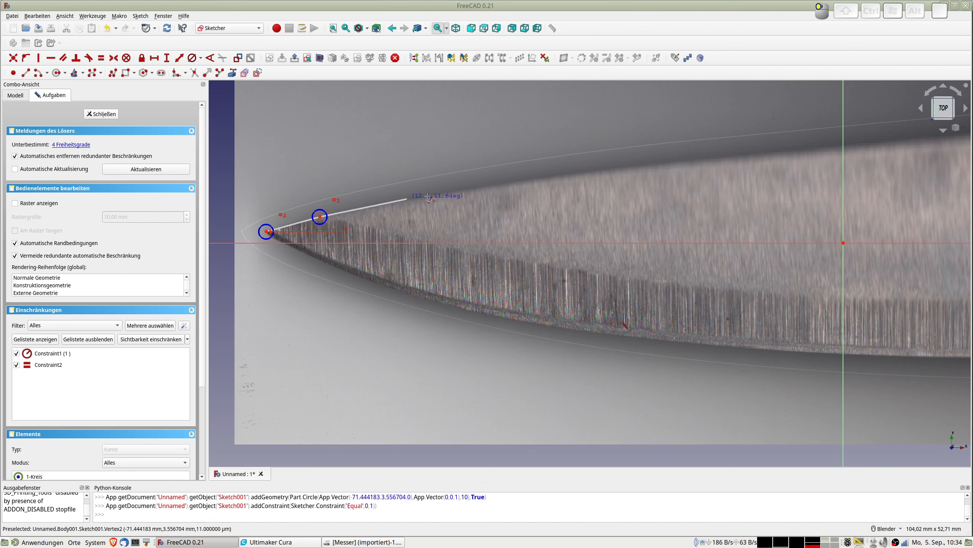
click(459, 190)
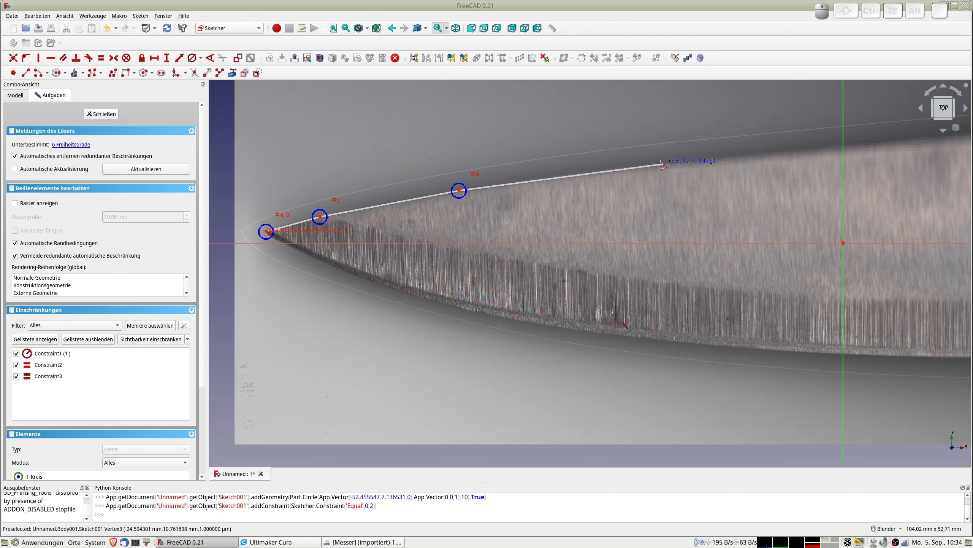
click(665, 164)
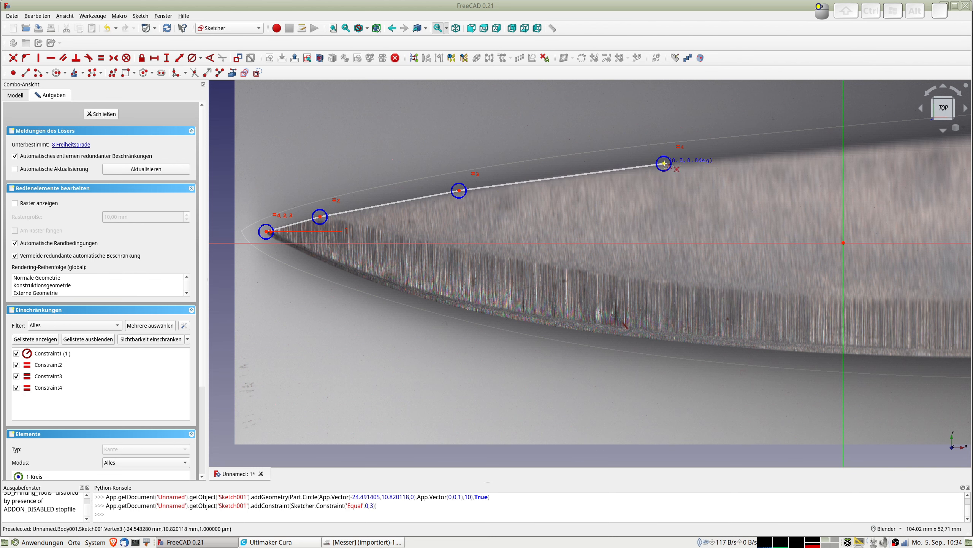
click(810, 150)
mouse_move(906, 140)
shift+middle_down()
mouse_move(539, 169)
mouse_move(502, 182)
shift+middle_up()
click(517, 181)
click(672, 166)
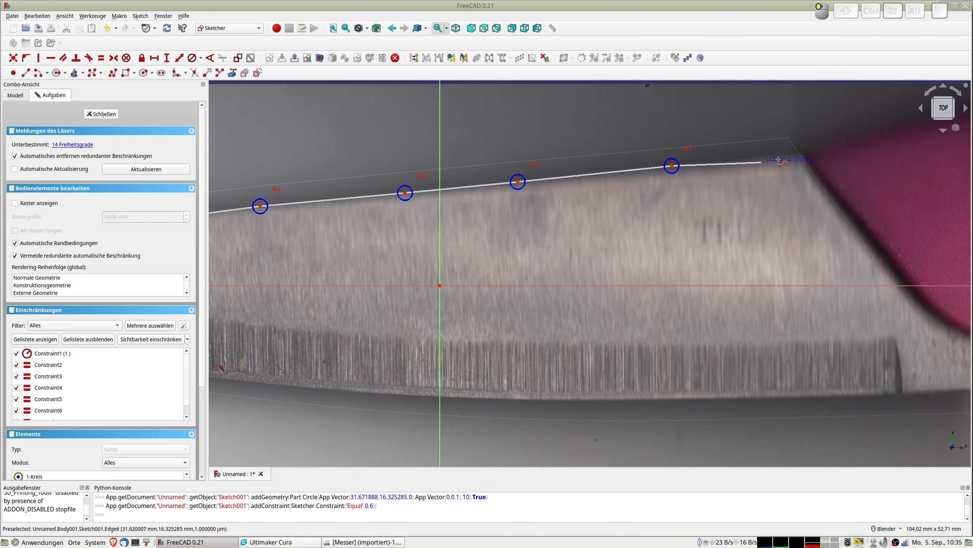
click(783, 156)
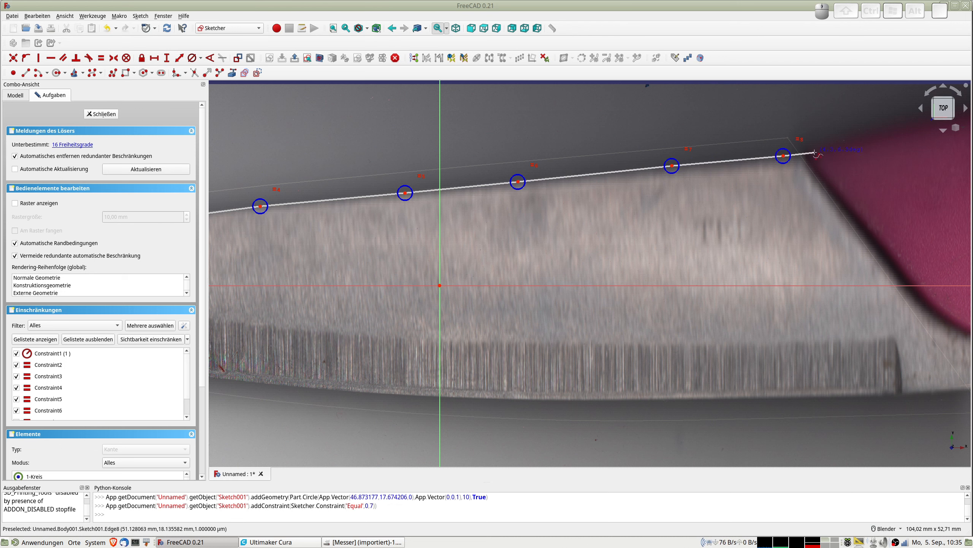
click(815, 152)
right_click(822, 156)
Draw a 14-point B-spline along the cutting edge, from the first spline's start point at the tip to the blade's heel
mouse_move(353, 271)
shift+middle_down()
mouse_move(488, 233)
mouse_move(872, 195)
shift+middle_up()
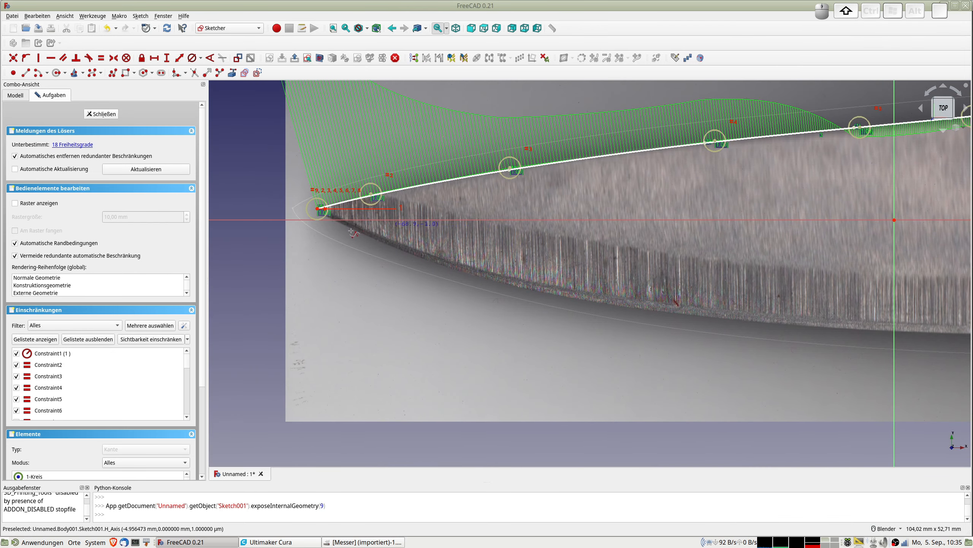
click(318, 209)
click(351, 229)
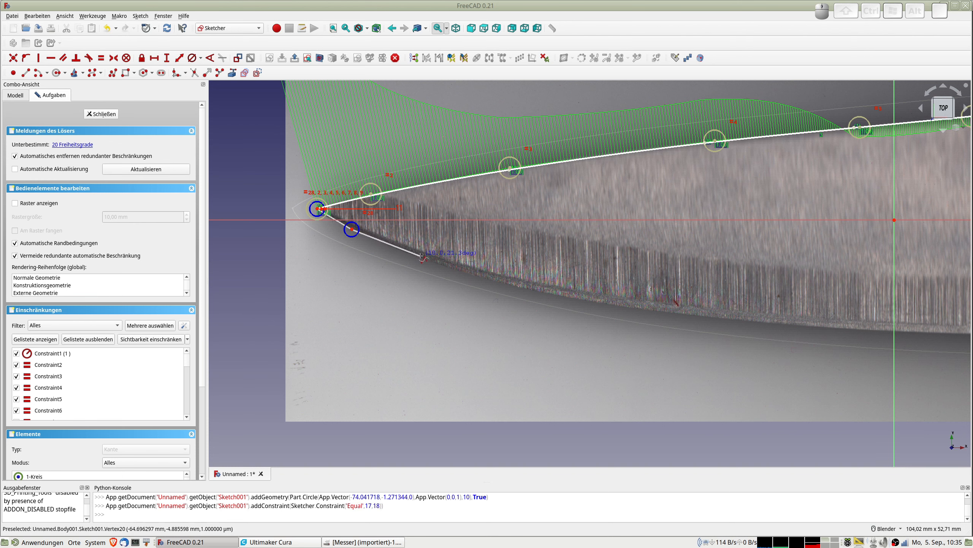
click(419, 256)
click(471, 273)
click(563, 295)
shift+middle_drag(596, 305, 269, 243)
click(320, 247)
click(461, 262)
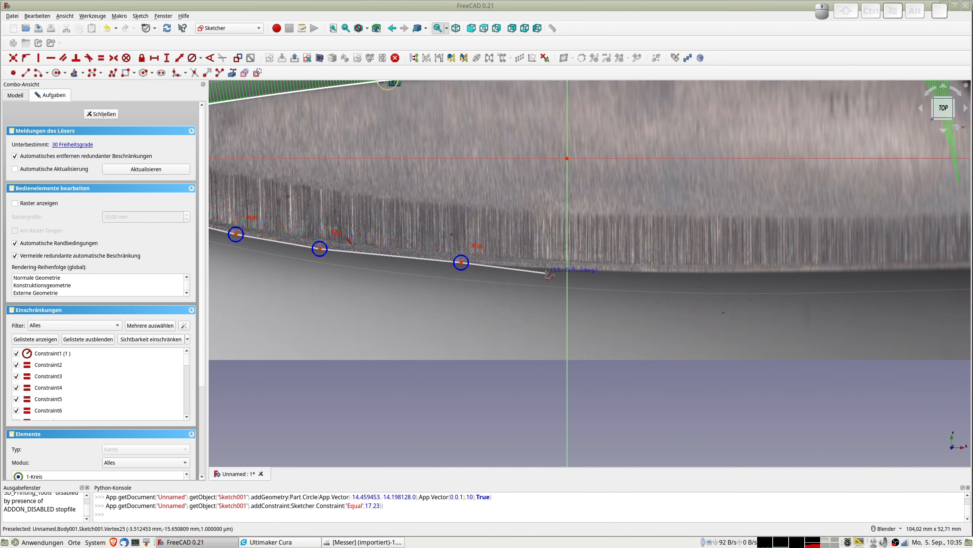
click(551, 268)
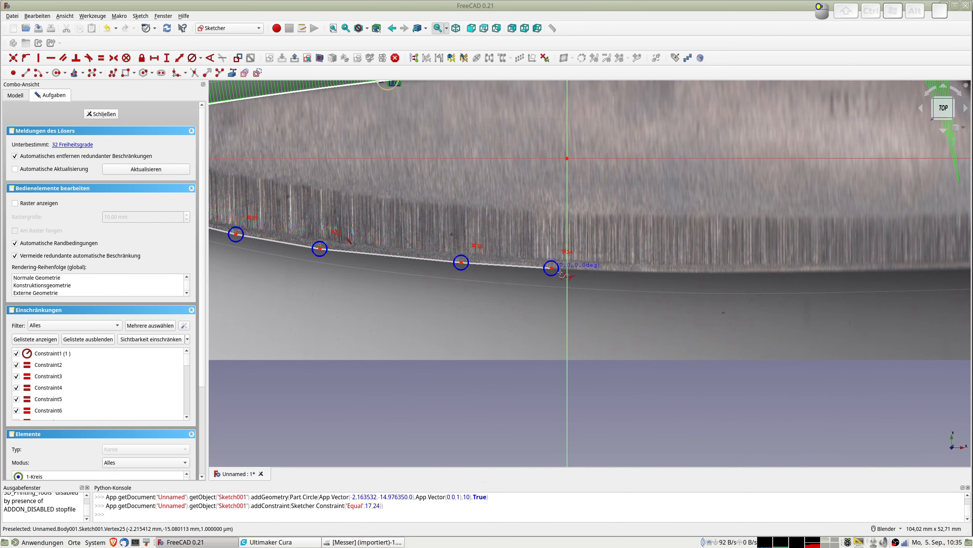
click(657, 273)
shift+middle_drag(696, 278, 374, 260)
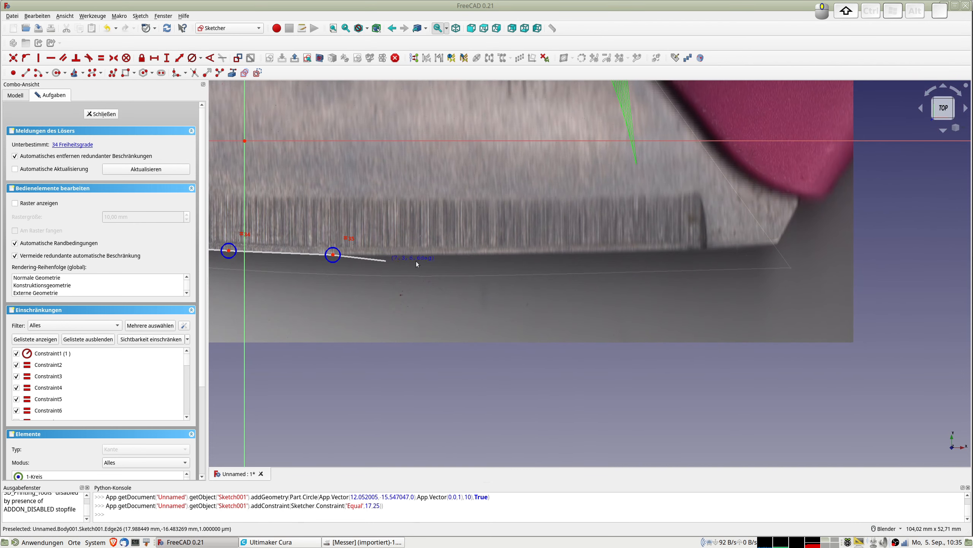
click(440, 254)
click(566, 253)
click(634, 251)
click(711, 249)
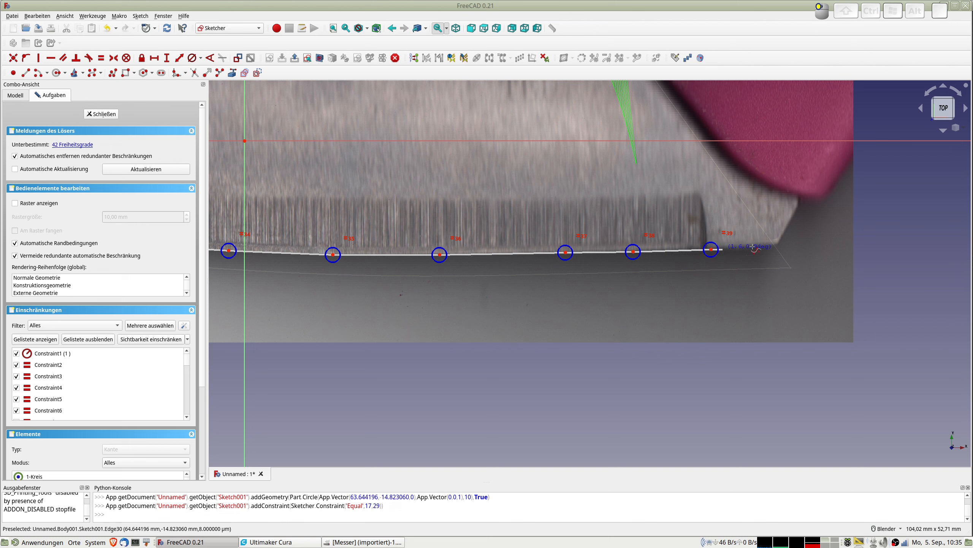
click(784, 242)
right_click(840, 249)
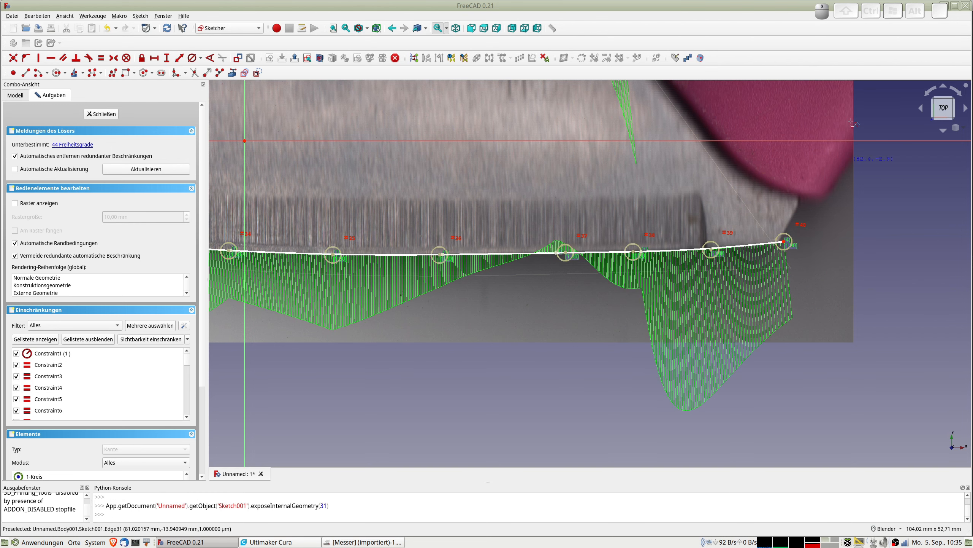
Close the inner blade outline with a straight line joining the handle-side end points of the two splines
scroll(851, 122, down, 5)
scroll(784, 195, up, 3)
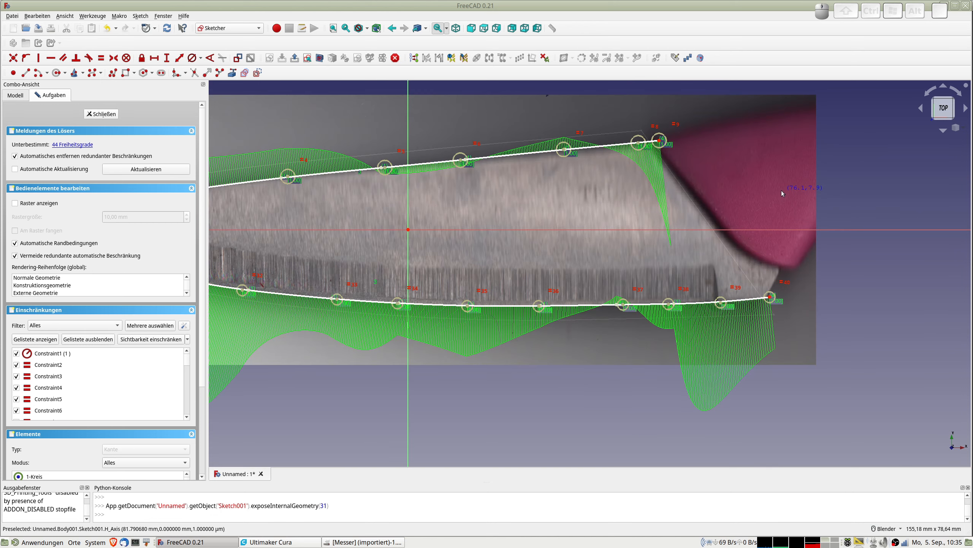
click(22, 74)
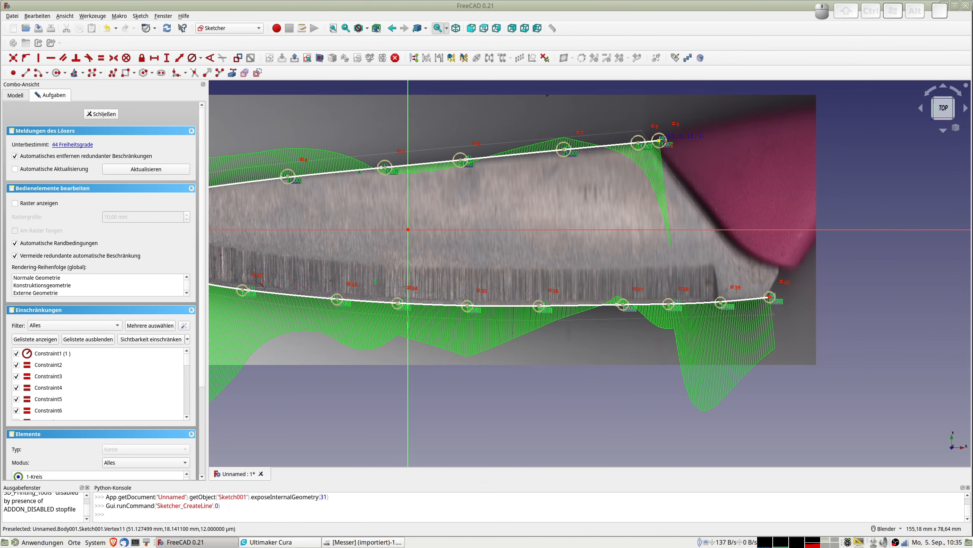
click(659, 141)
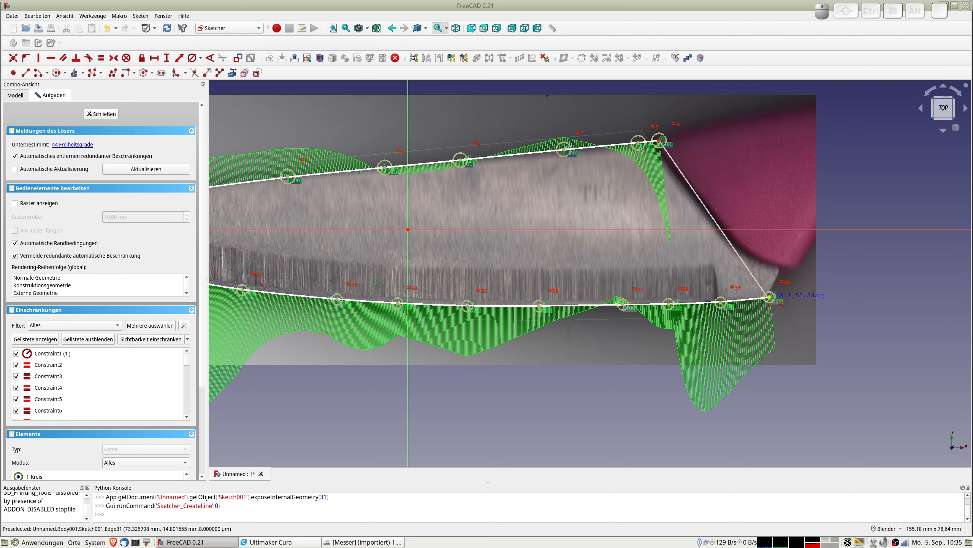
click(770, 297)
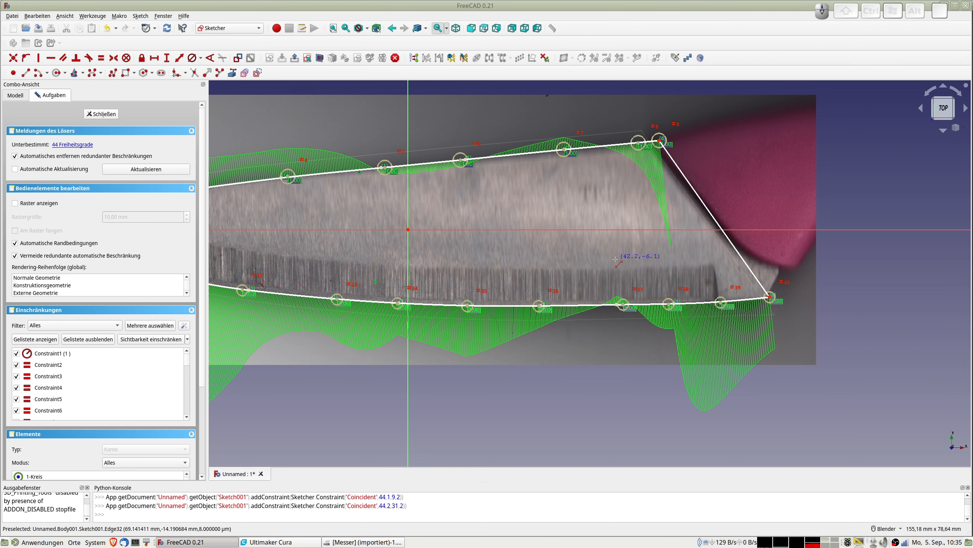
Close the inner outline sketch and hide the image plane
scroll(615, 260, down, 5)
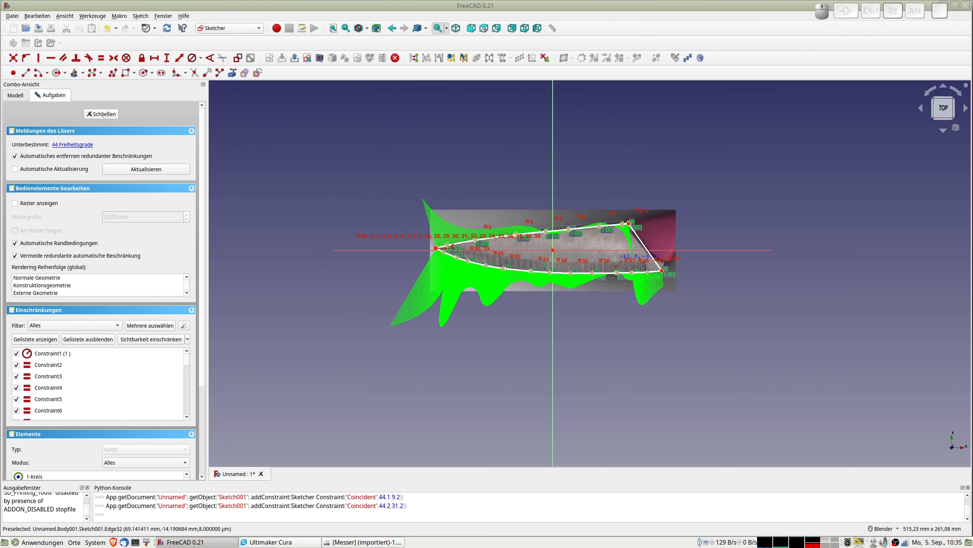
click(101, 114)
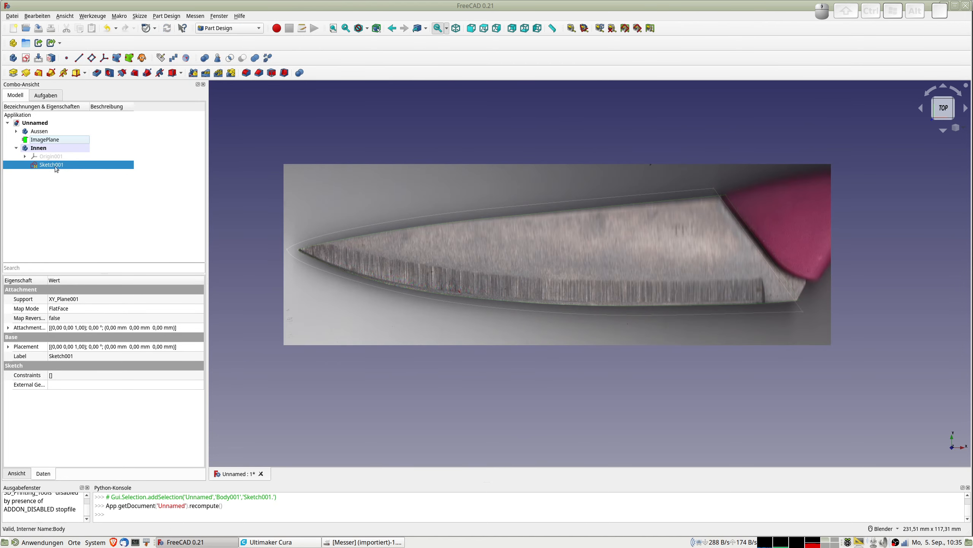
click(49, 141)
key(space)
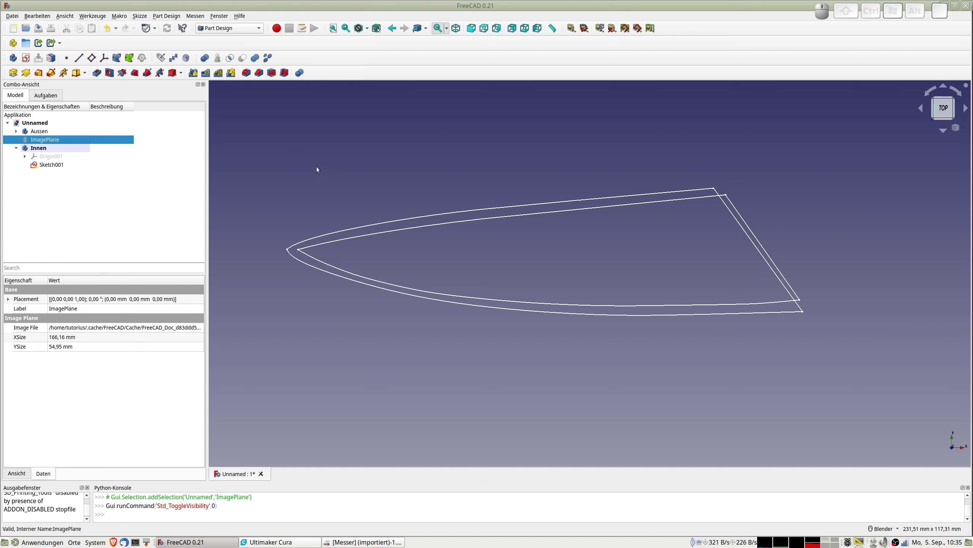
Activate body Aussen and pad its outer blade sketch 5 mm, symmetric to the sketch plane
double_click(39, 133)
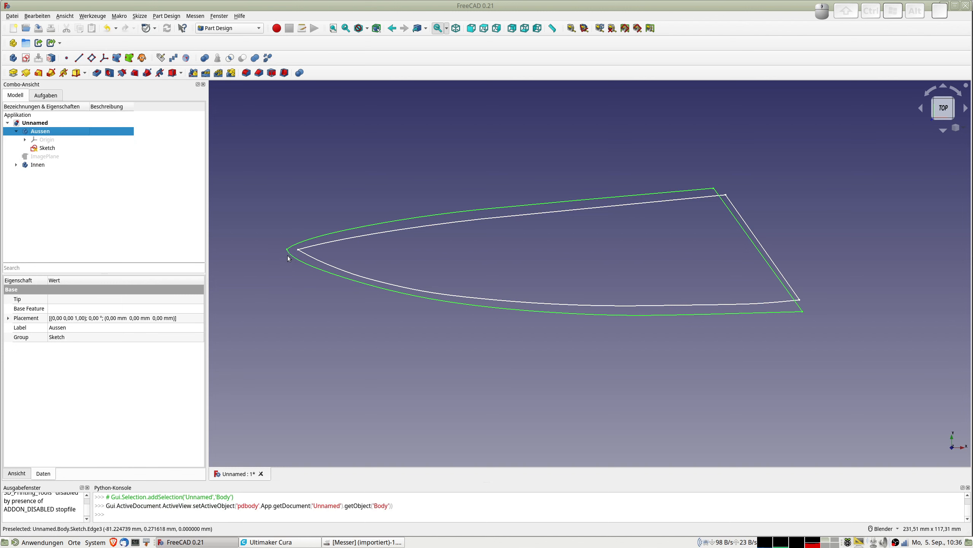
click(13, 74)
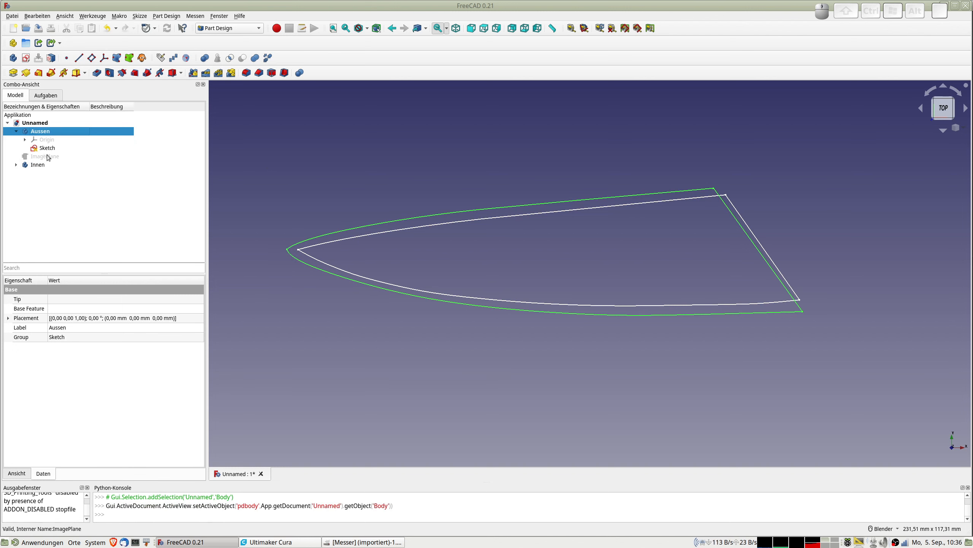
click(13, 74)
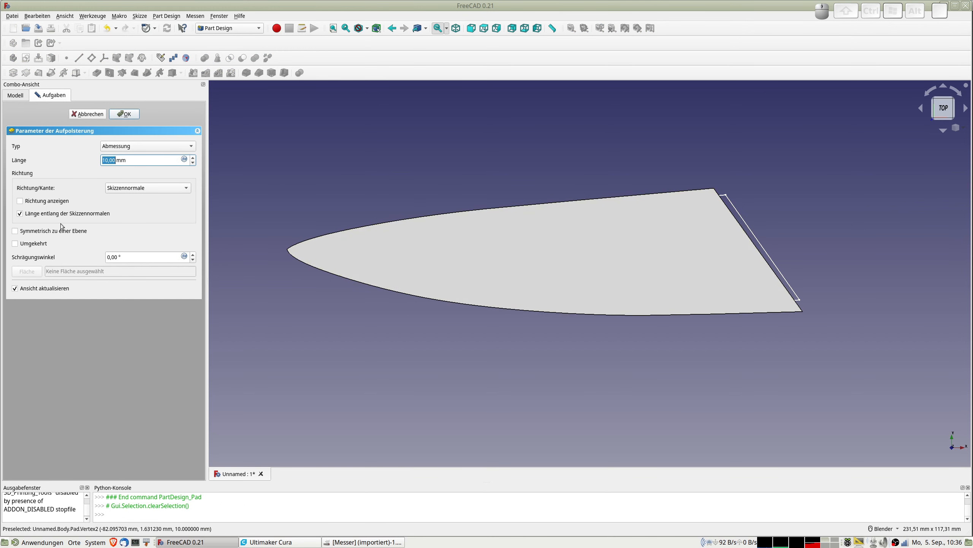
click(15, 232)
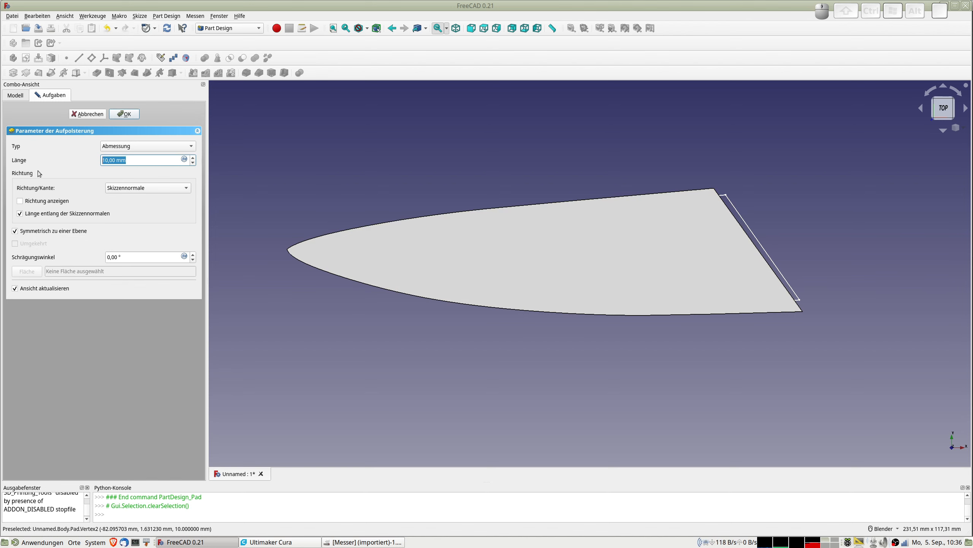
key(Return)
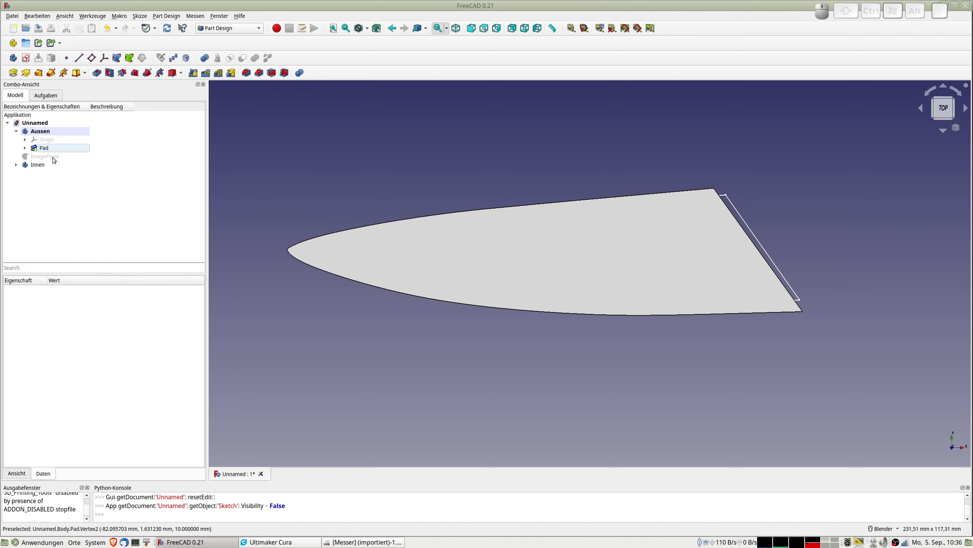
Activate body Innen and pad its inner blade sketch 2.5 mm, symmetric to the sketch plane
middle_drag(718, 218, 555, 233)
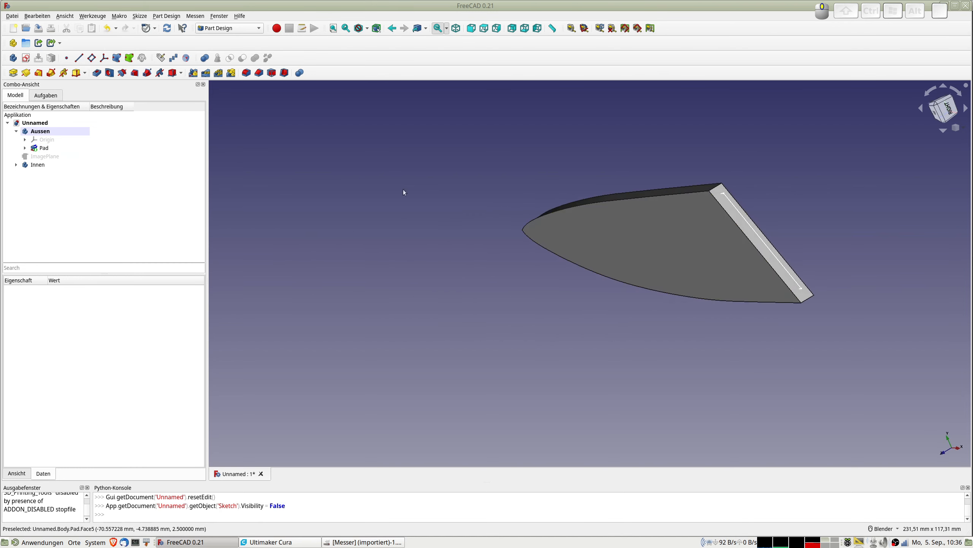
double_click(38, 166)
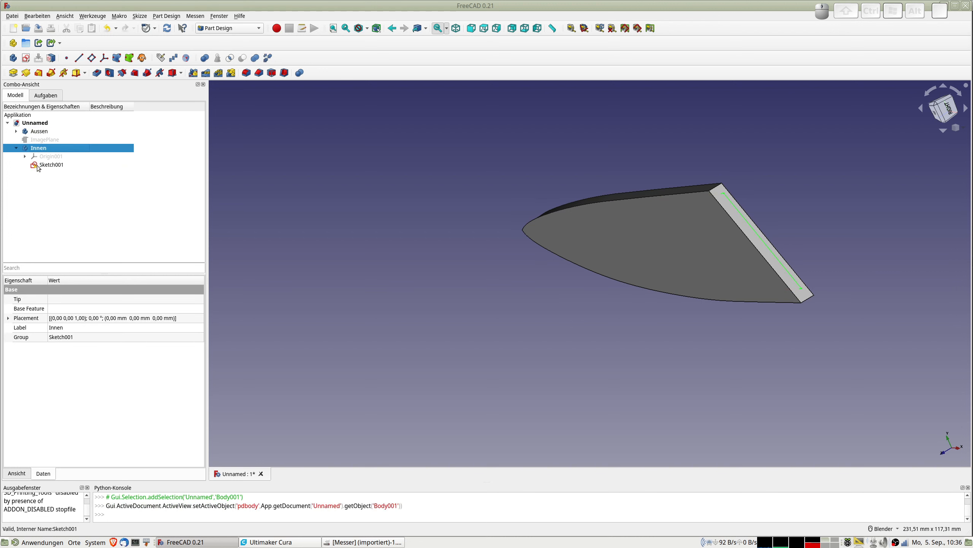
click(51, 165)
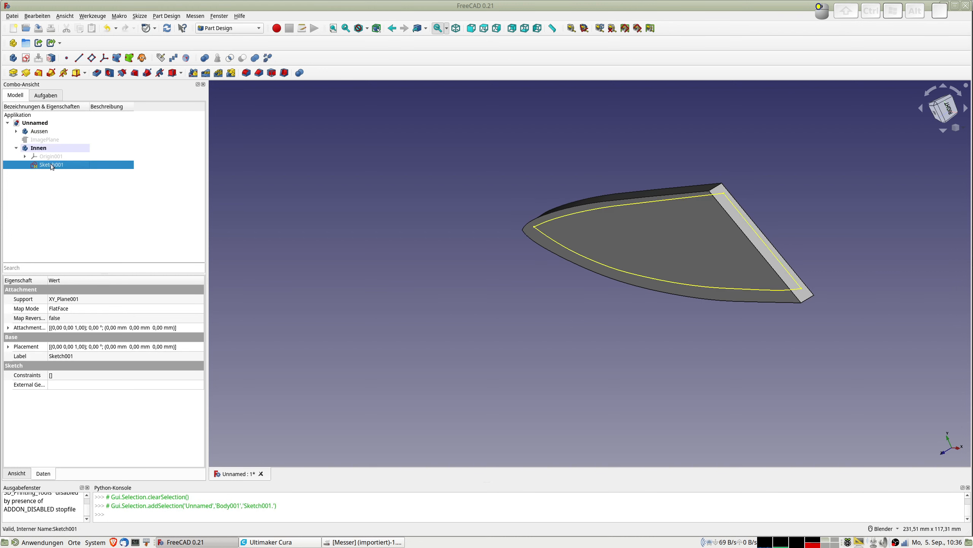
click(13, 74)
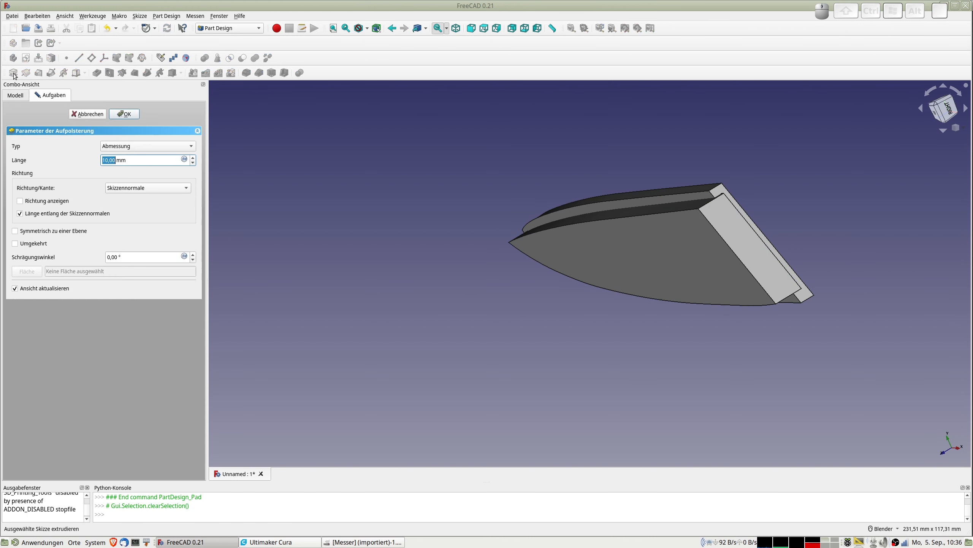
click(17, 231)
click(102, 159)
drag(103, 158, 33, 177)
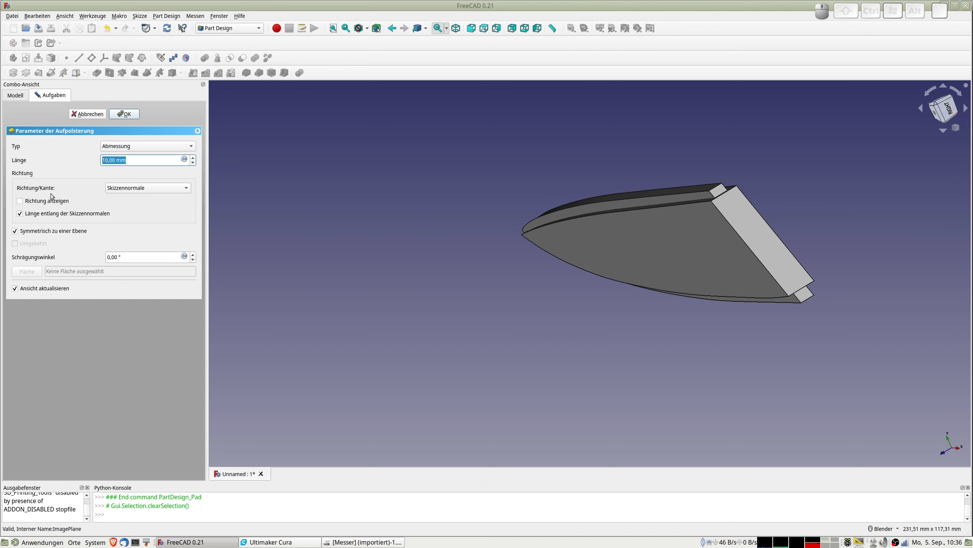
text(2,5)
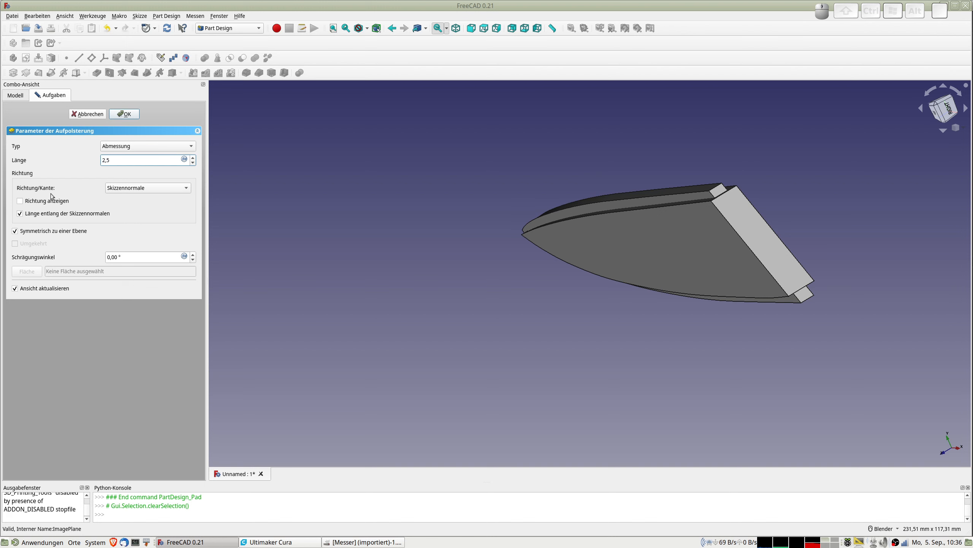
key(Return)
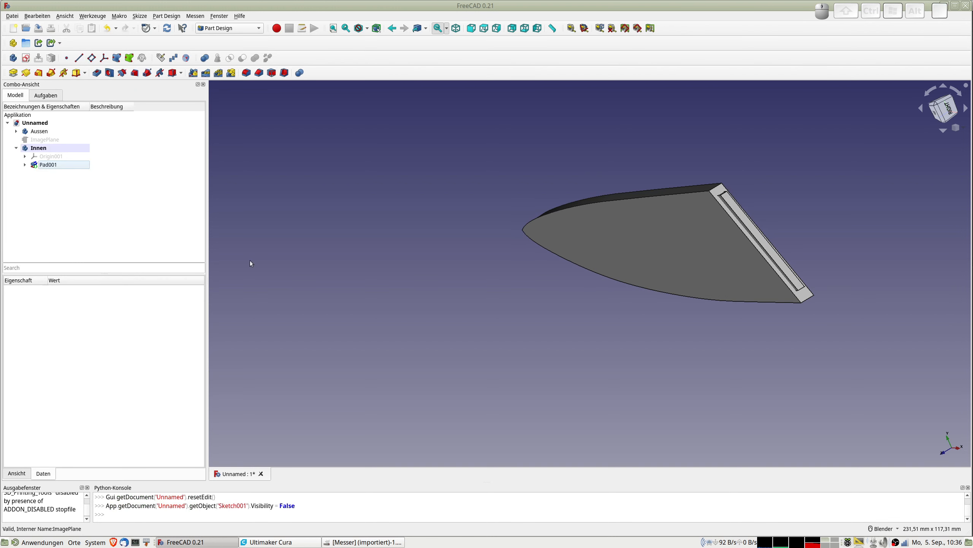
Make Aussen the active body and clear the selection
middle_drag(711, 240, 798, 212)
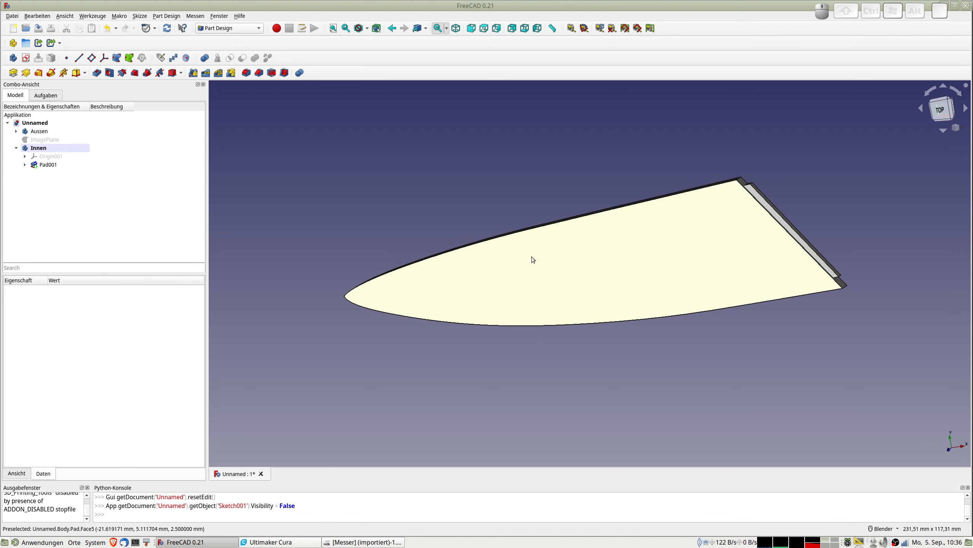
double_click(39, 132)
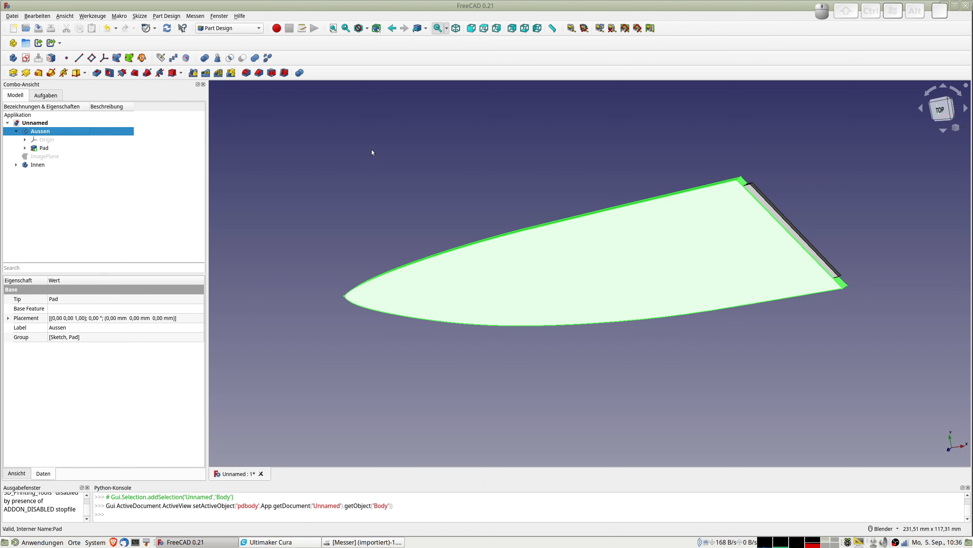
click(357, 145)
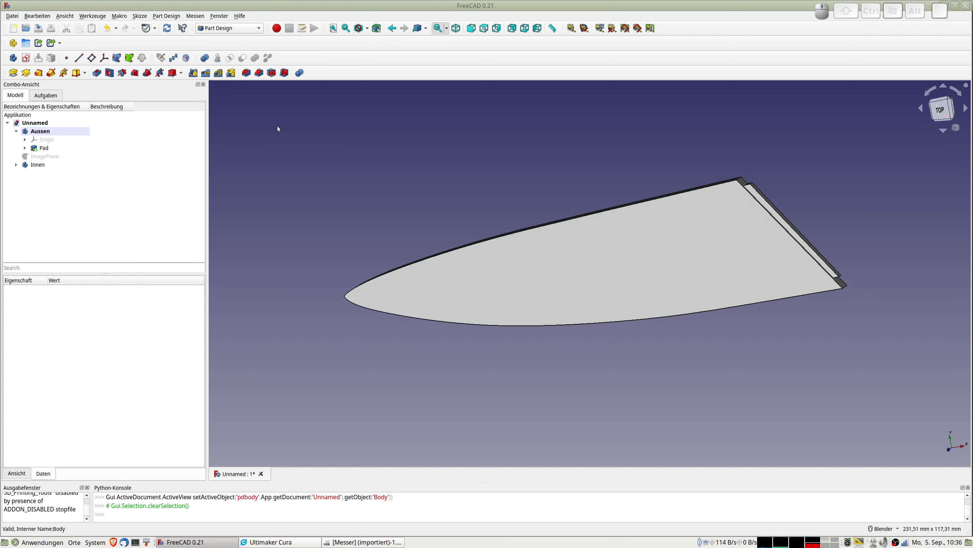
click(44, 131)
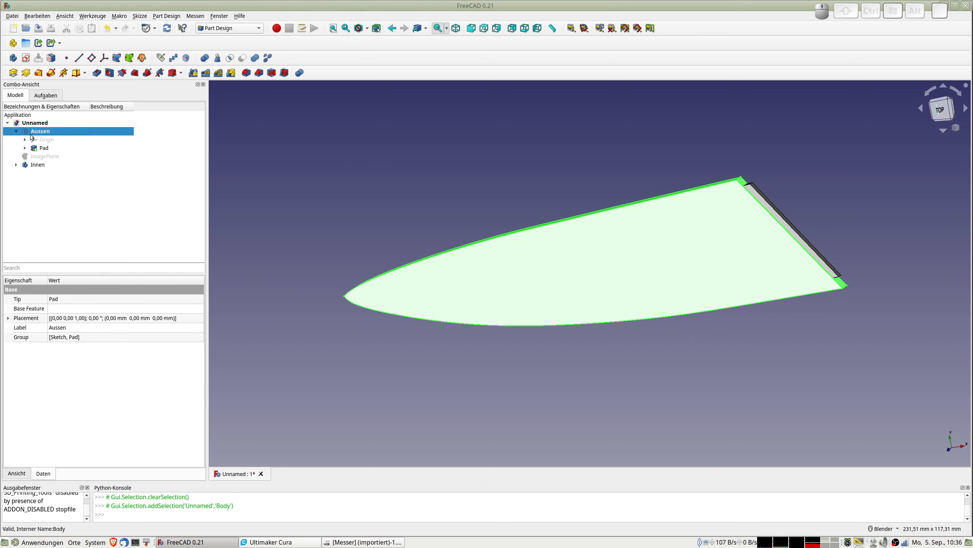
click(271, 122)
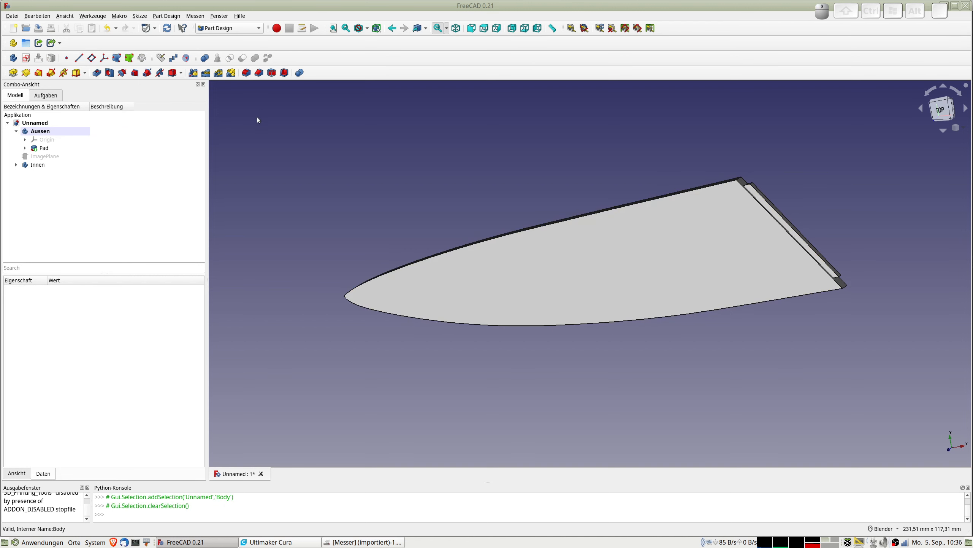
click(43, 131)
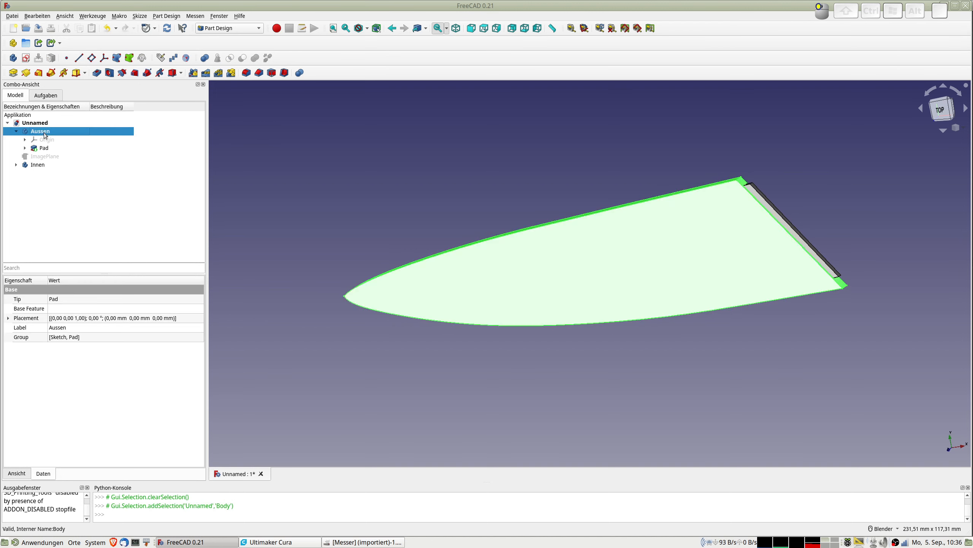
click(251, 120)
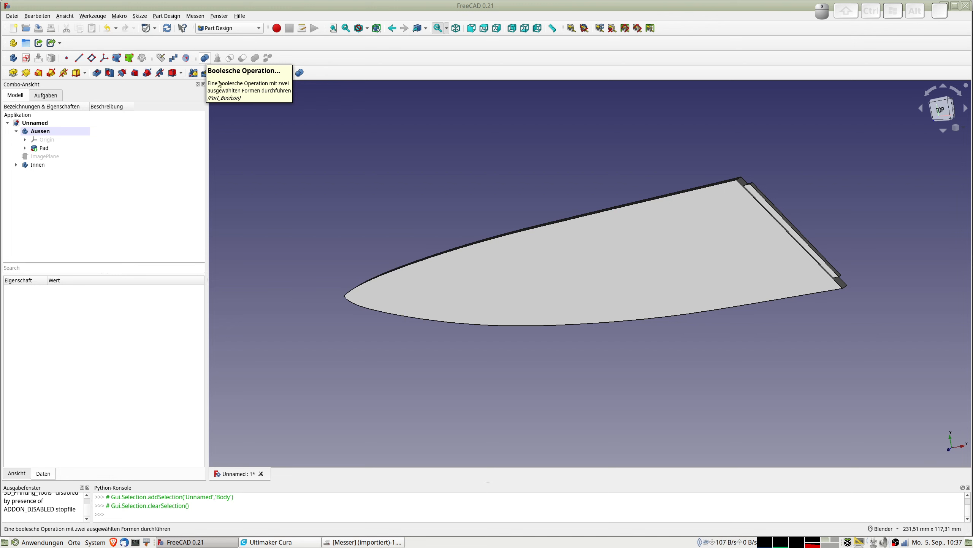
Subtract body Innen from Aussen with a Boolean operation of type Differenz
click(300, 73)
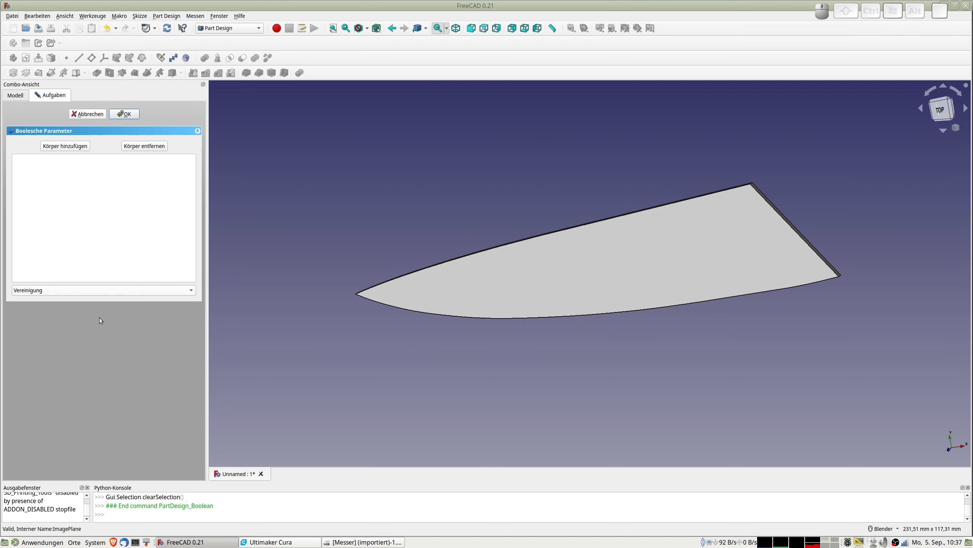
click(62, 290)
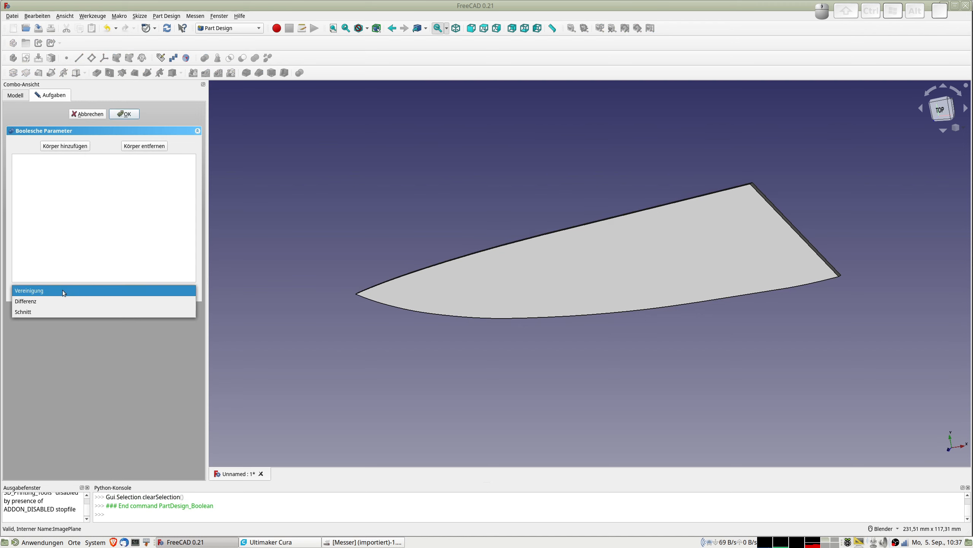
click(38, 302)
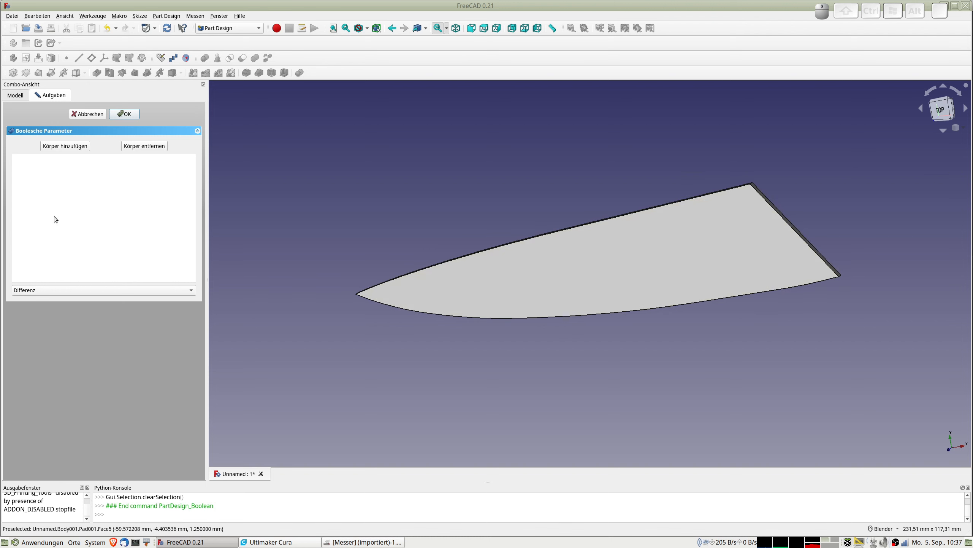
click(75, 149)
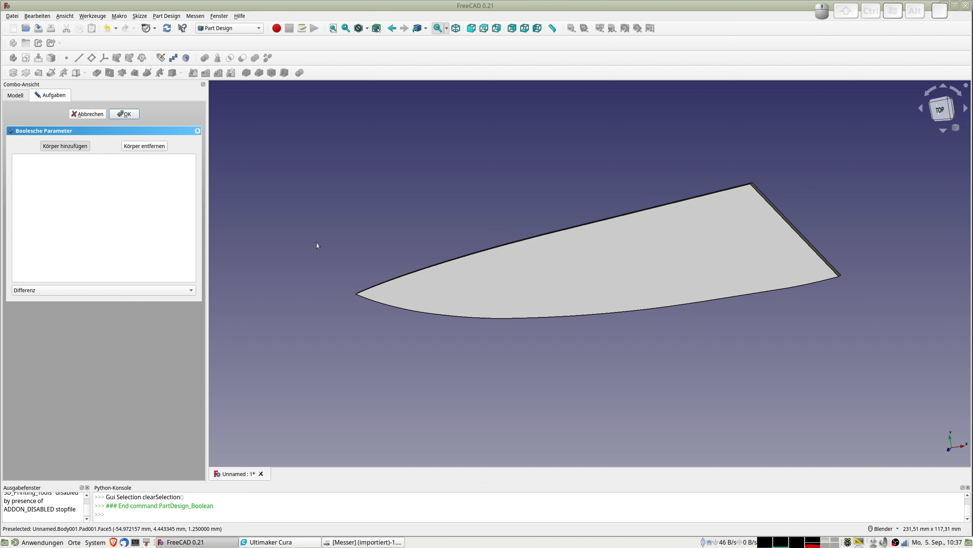
click(465, 286)
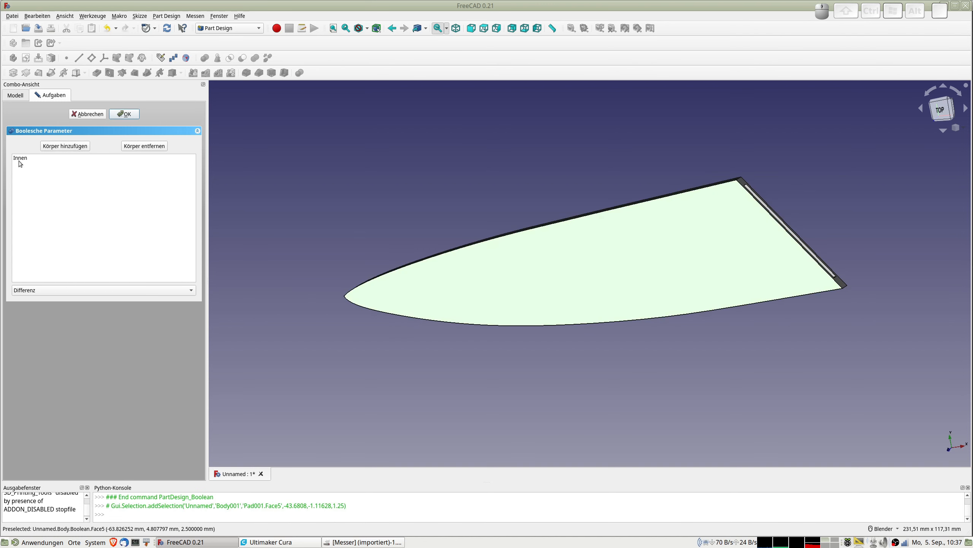
click(127, 113)
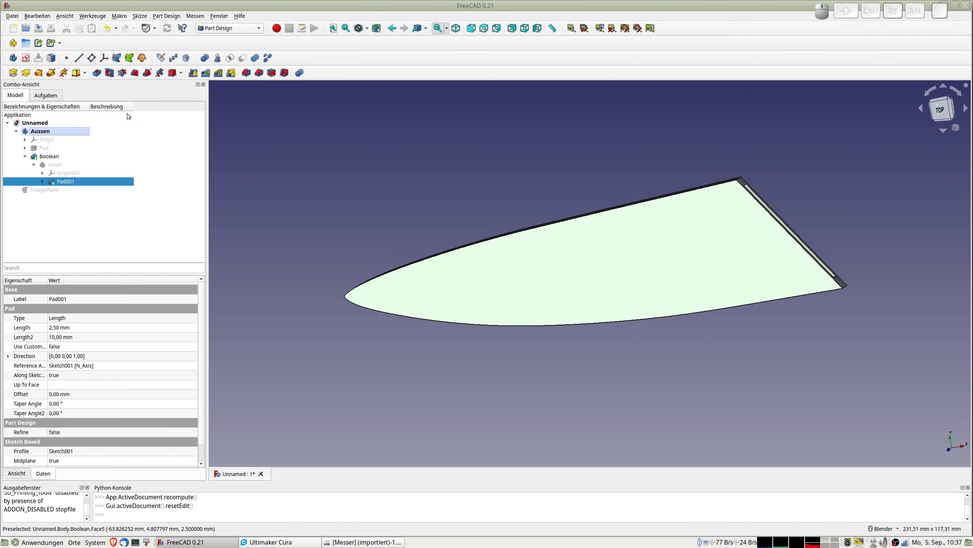
middle_drag(651, 191, 578, 212)
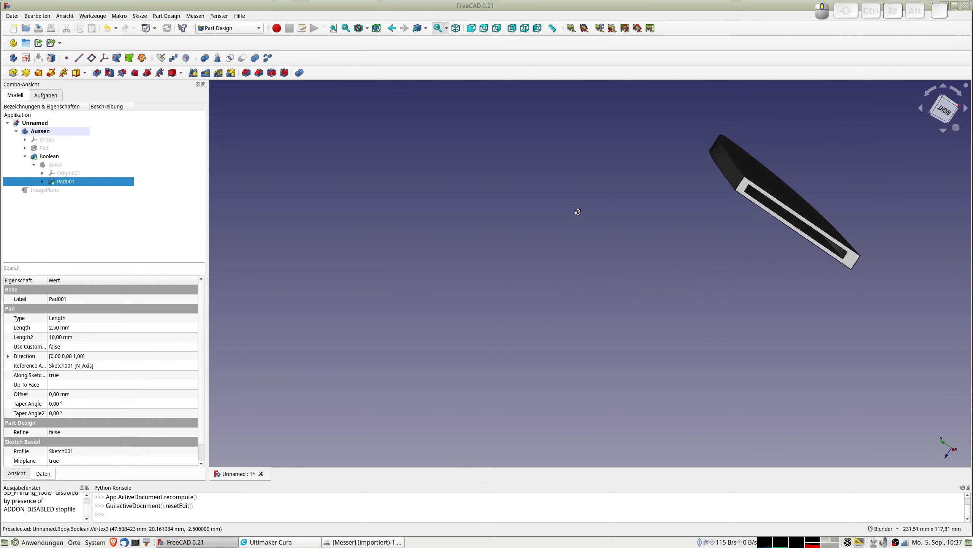
key(2)
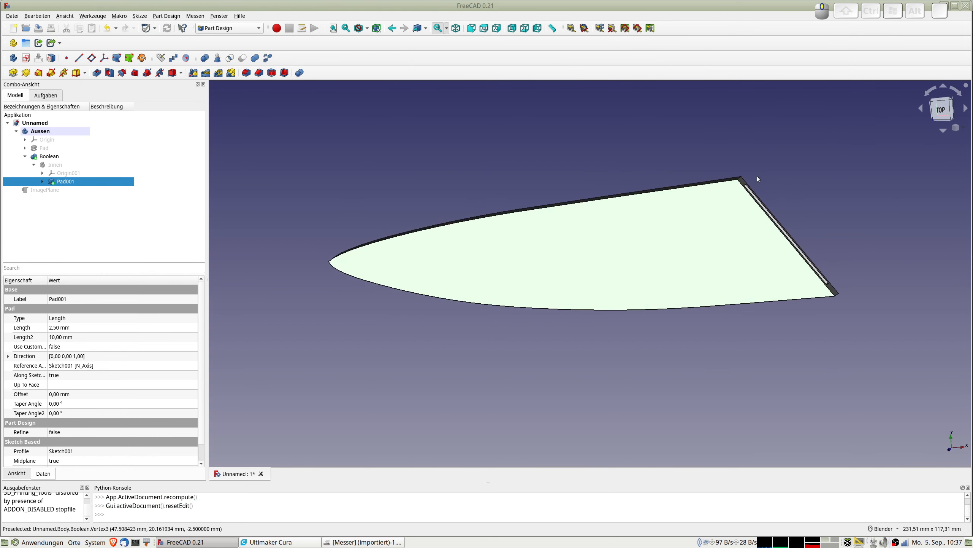
scroll(448, 236, down, 3)
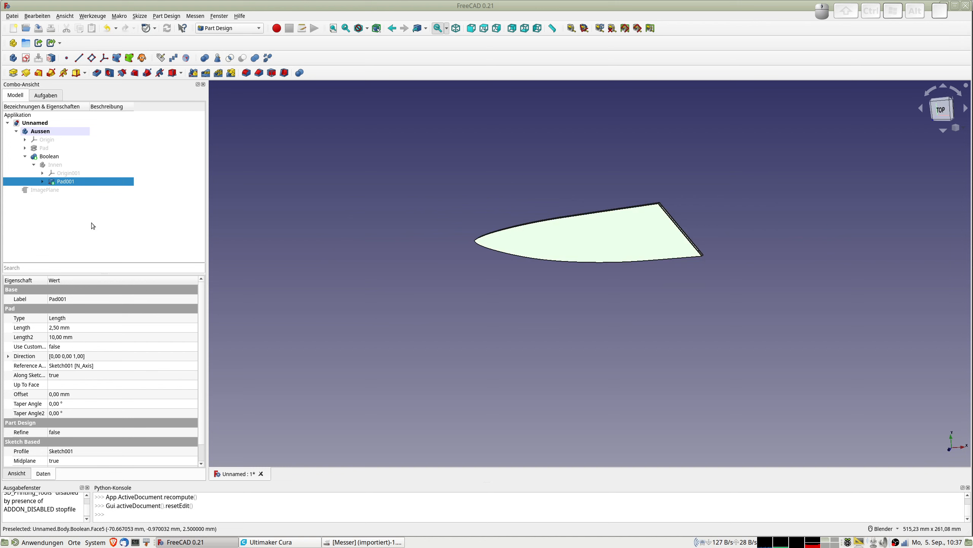
click(40, 133)
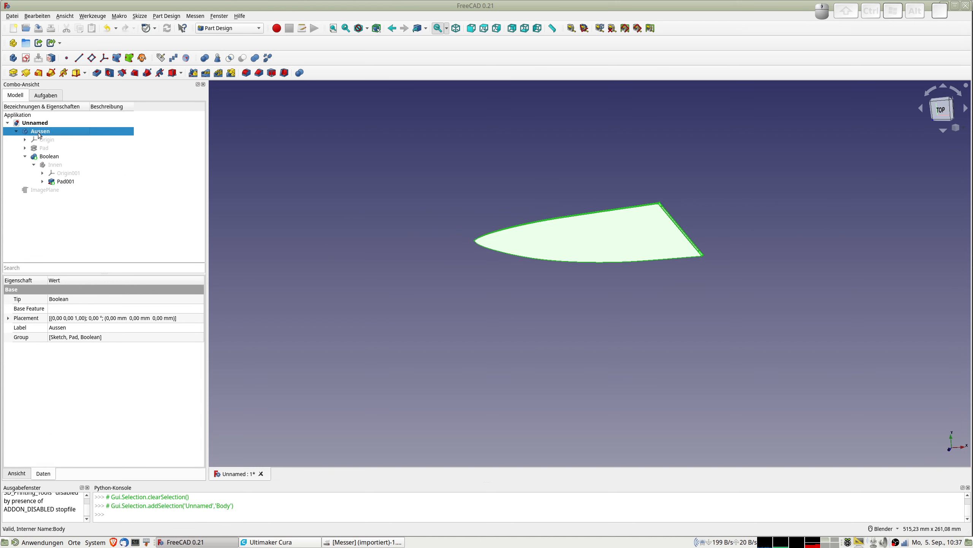
key(ctrl+e)
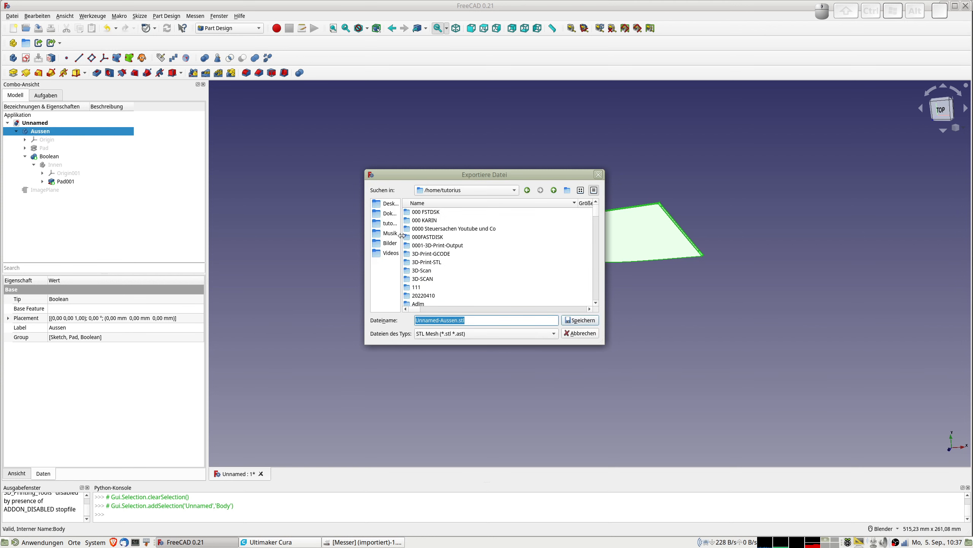
click(575, 334)
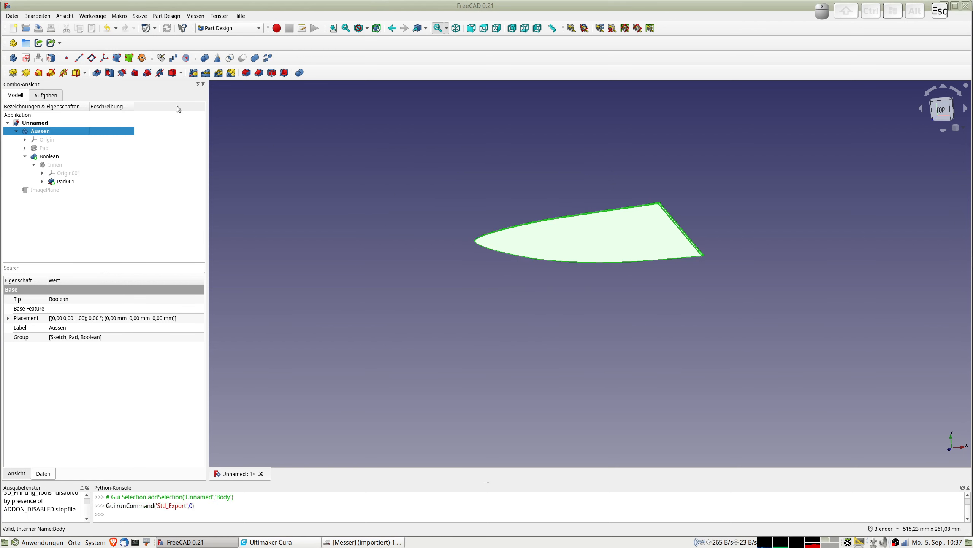
Start saving the document under a new name and go to the FREECAD folder in the home directory
click(12, 16)
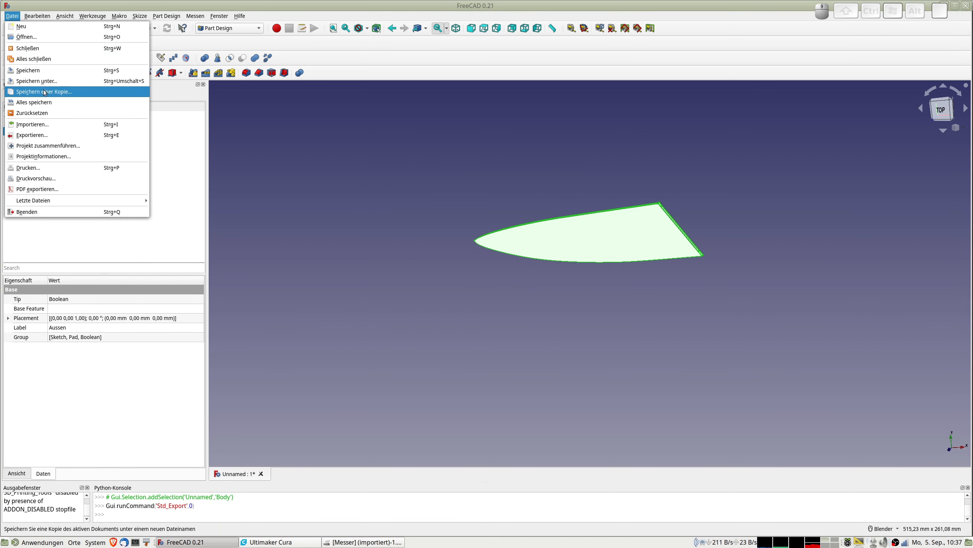
click(36, 83)
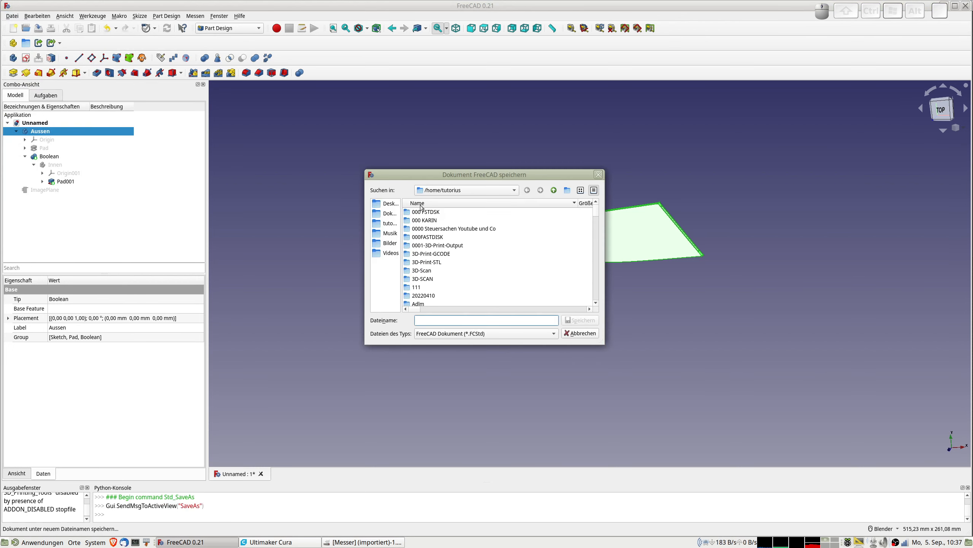
scroll(439, 264, down, 10)
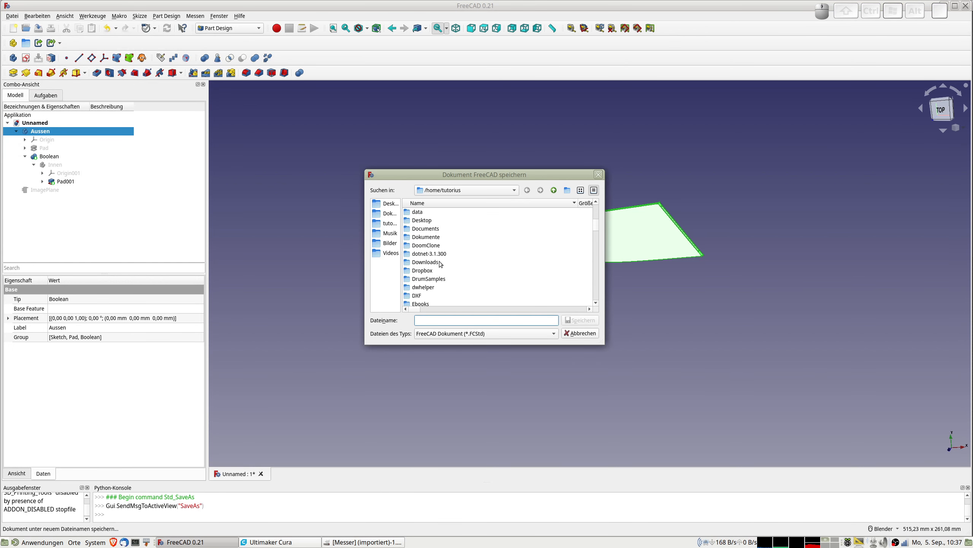
scroll(439, 261, down, 2)
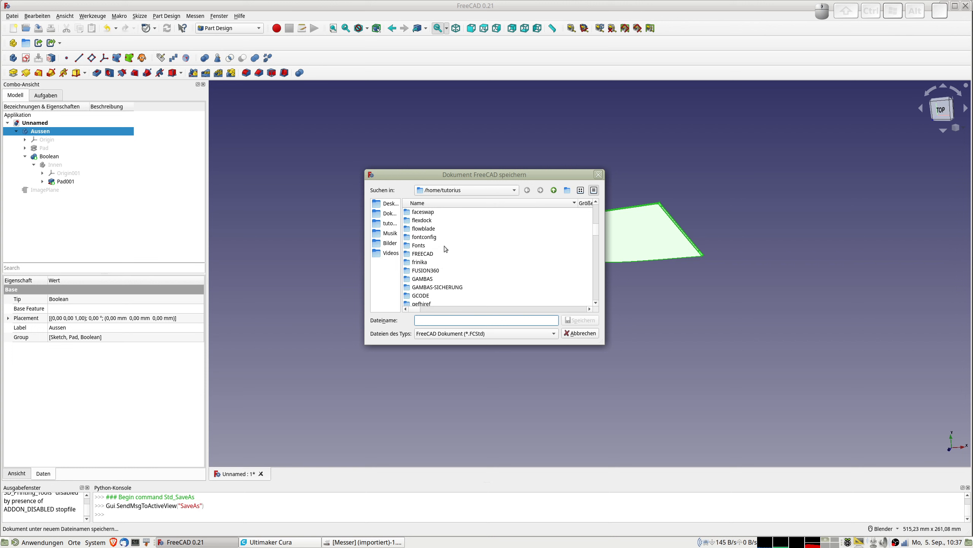
click(426, 255)
double_click(426, 255)
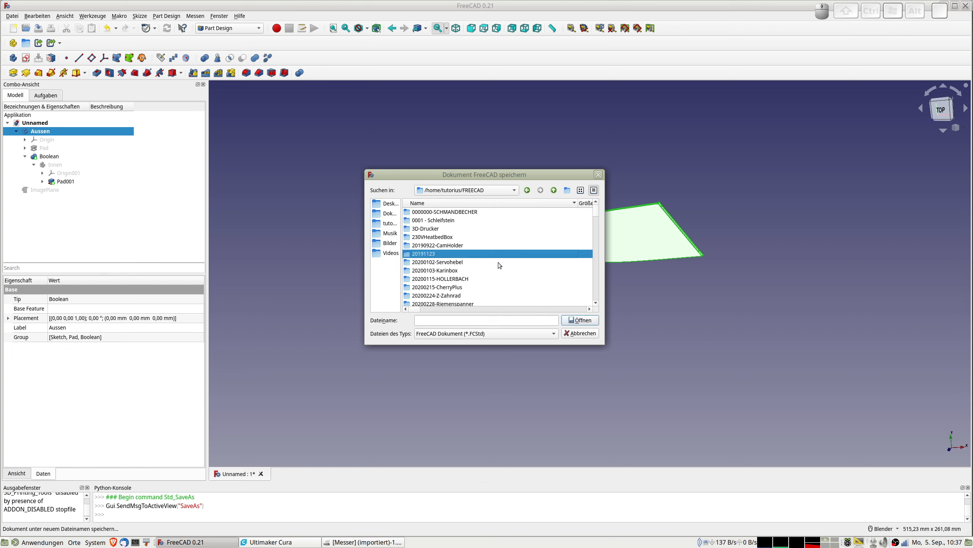
Create a new folder named 20220905-MESSER inside the FREECAD folder and open it as the save location
click(568, 190)
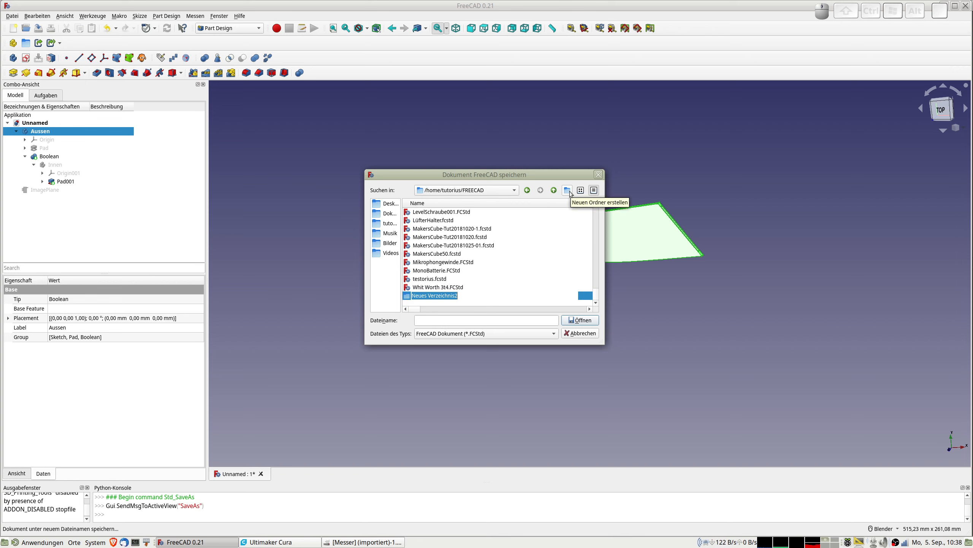
text(2022)
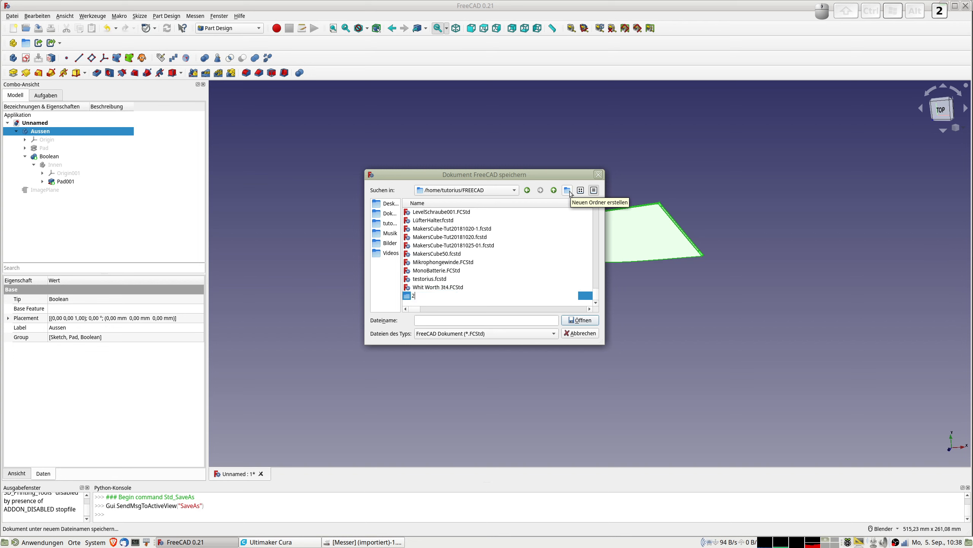
text(0905-TEST)
key(BackSpace)
key(BackSpace)
key(BackSpace)
key(BackSpace)
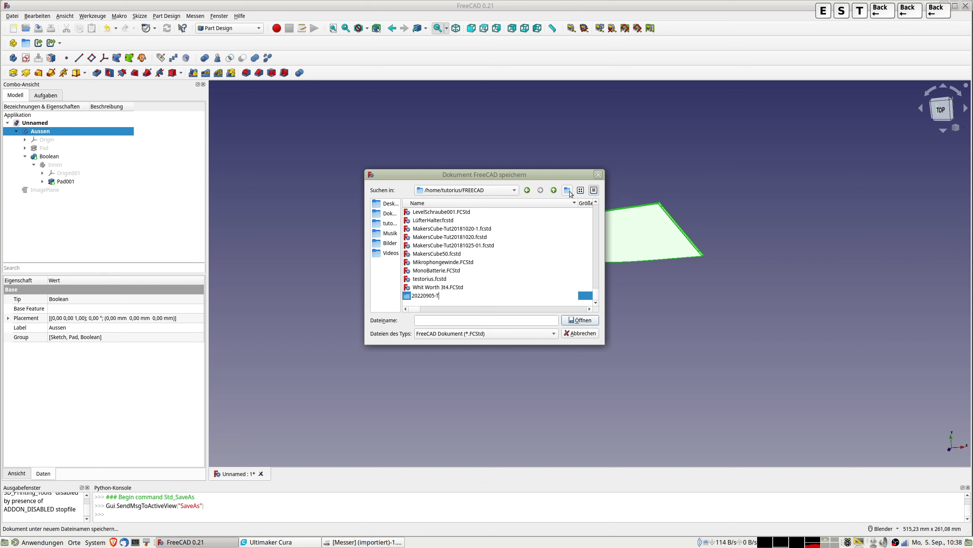
text(MESSER)
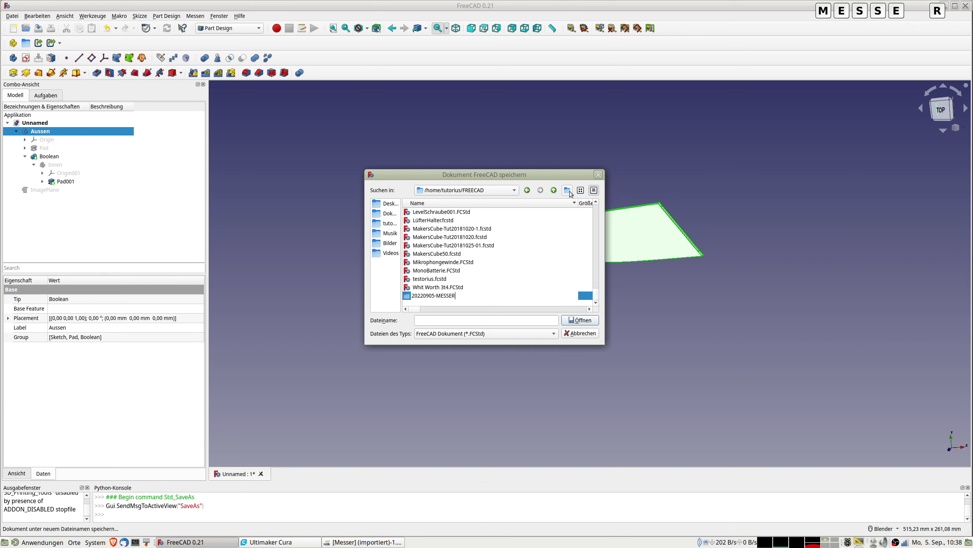
key(Return)
key(Return)
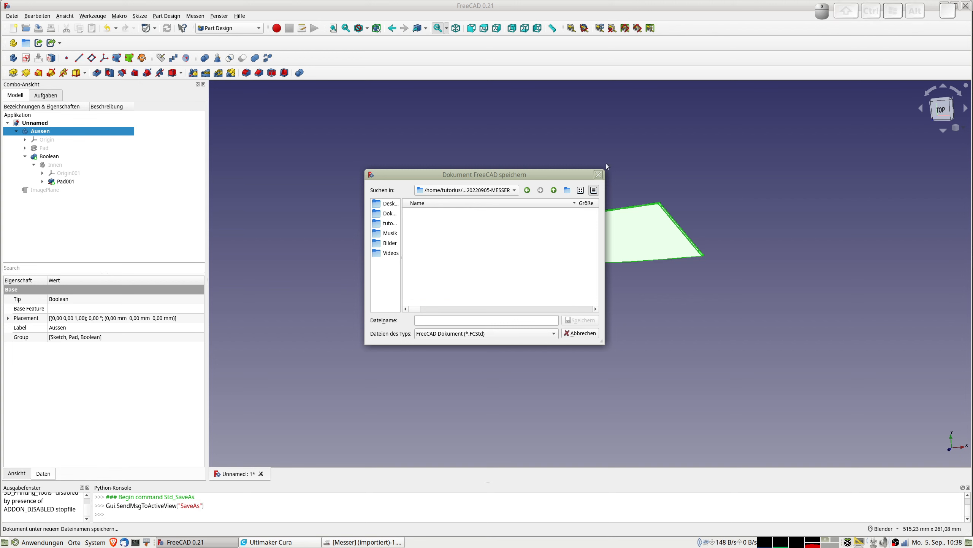
Save the document in the new folder under the file name Messer
click(441, 316)
text(M)
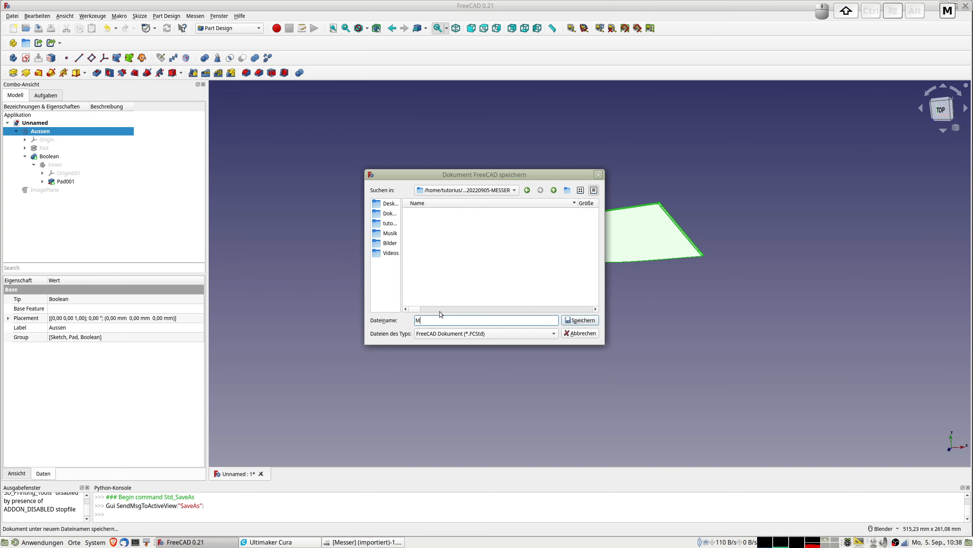
text(esser)
key(Return)
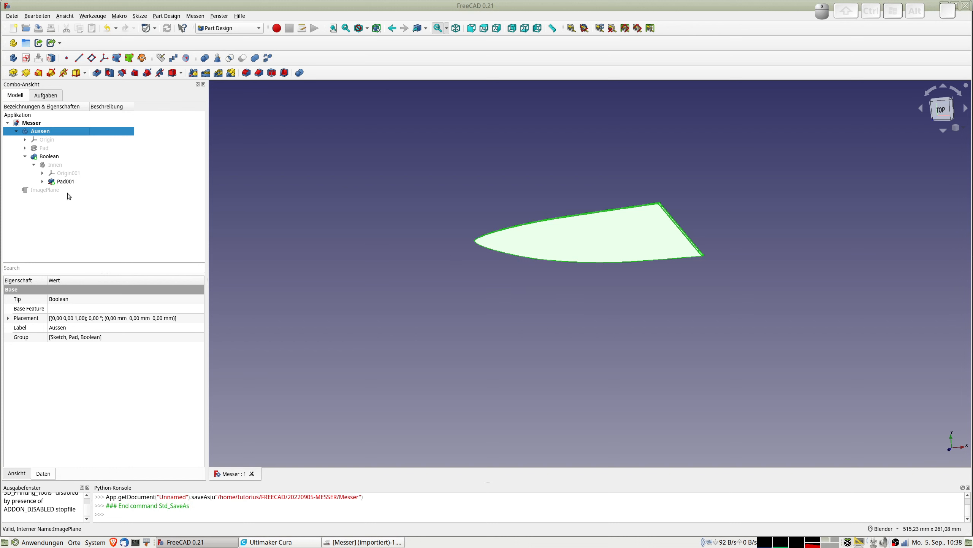
Export body Aussen as the STL mesh Messer-Aussen.stl into the 20220905-MESSER folder
click(38, 134)
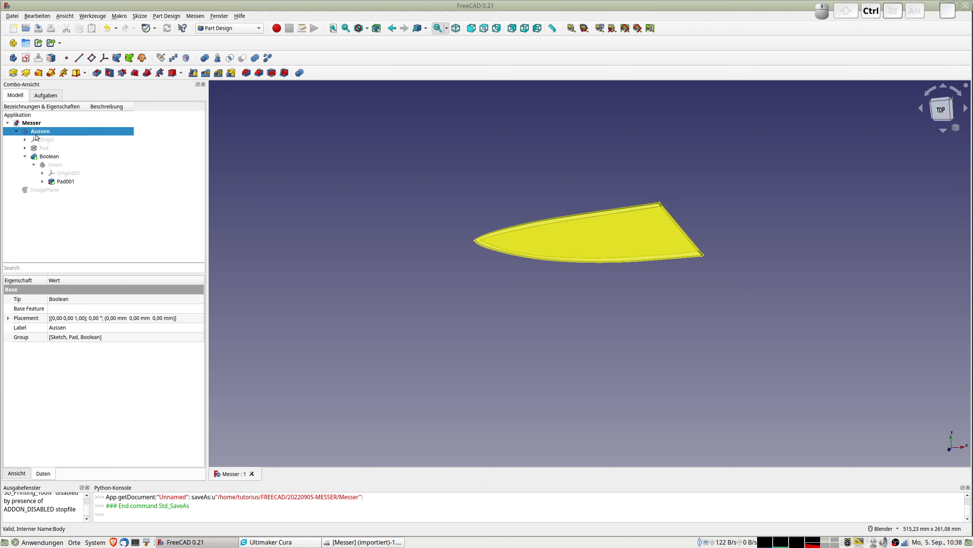
key(ctrl+e)
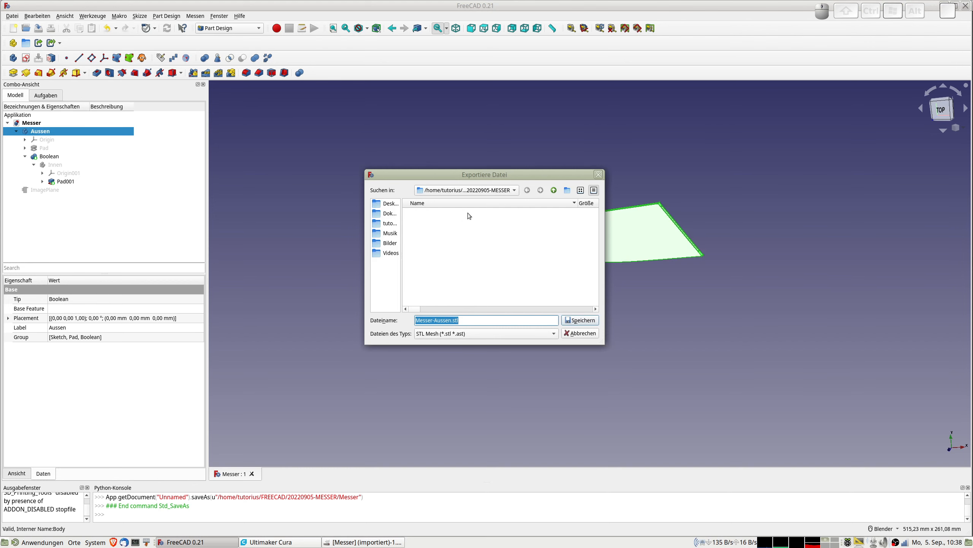
click(580, 320)
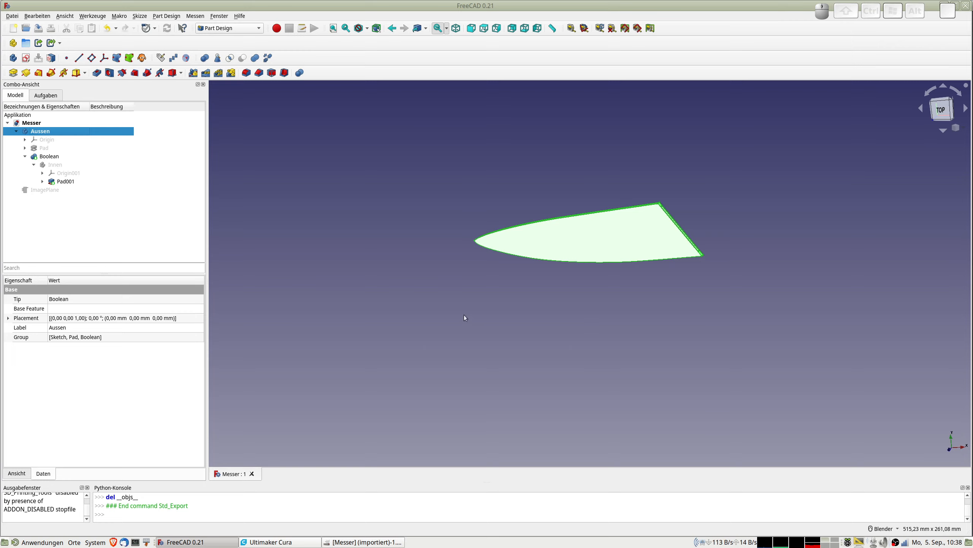
Switch to Ultimaker Cura and open Messer-Aussen.stl from the FREECAD/20220905-MESSER folder
key(alt+Tab)
key(alt+Tab)
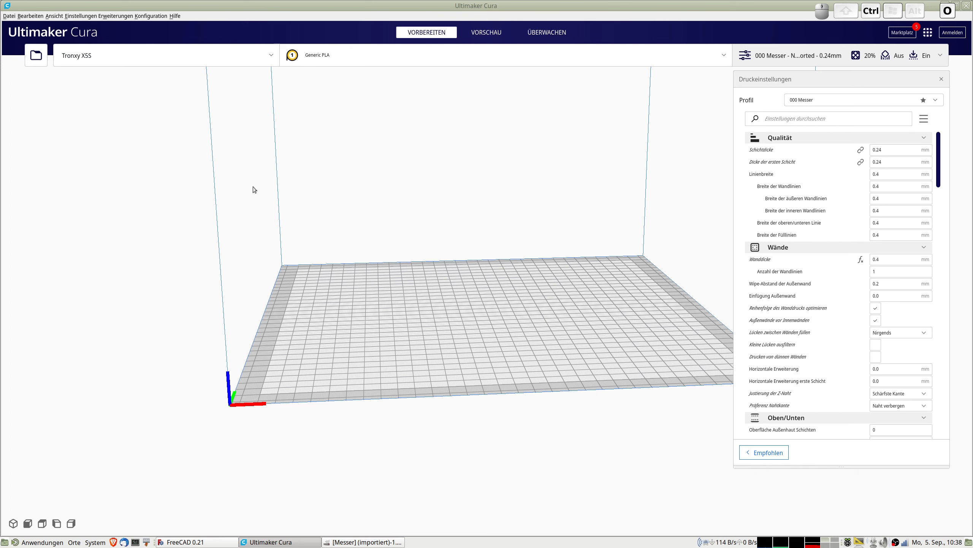
key(ctrl+o)
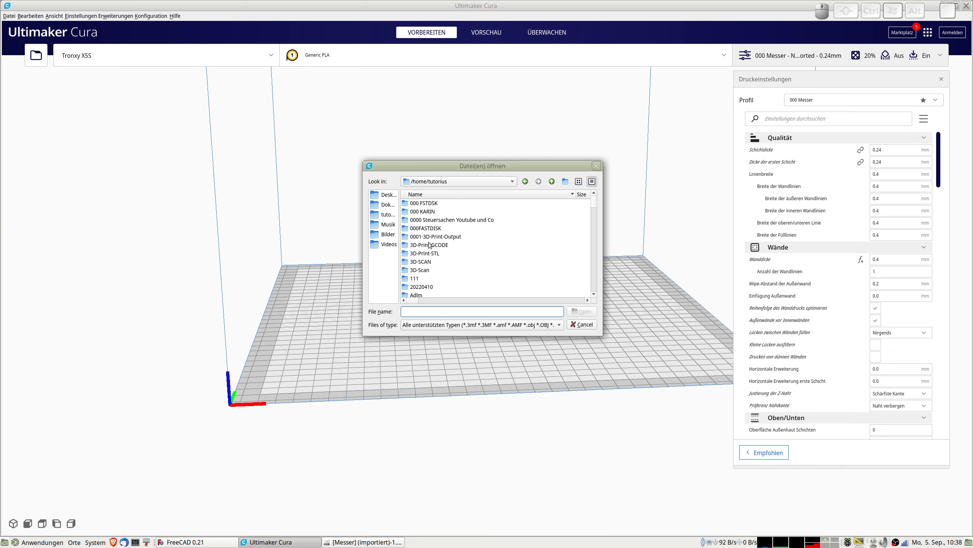
scroll(432, 241, down, 8)
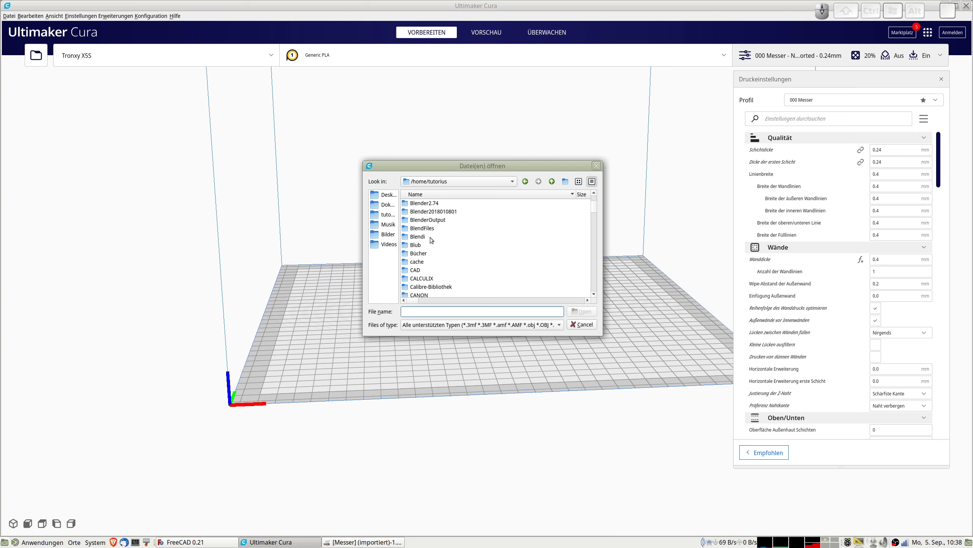
scroll(431, 240, down, 3)
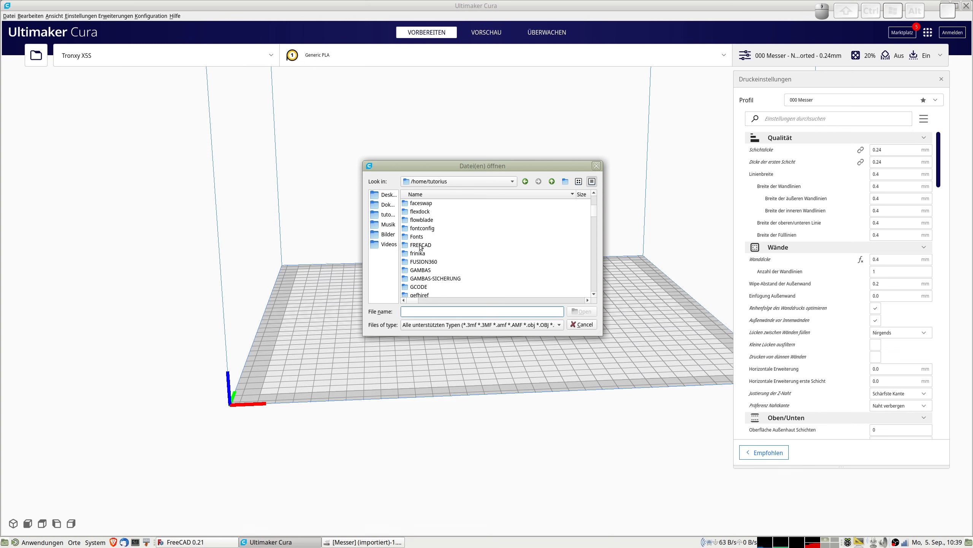
double_click(420, 245)
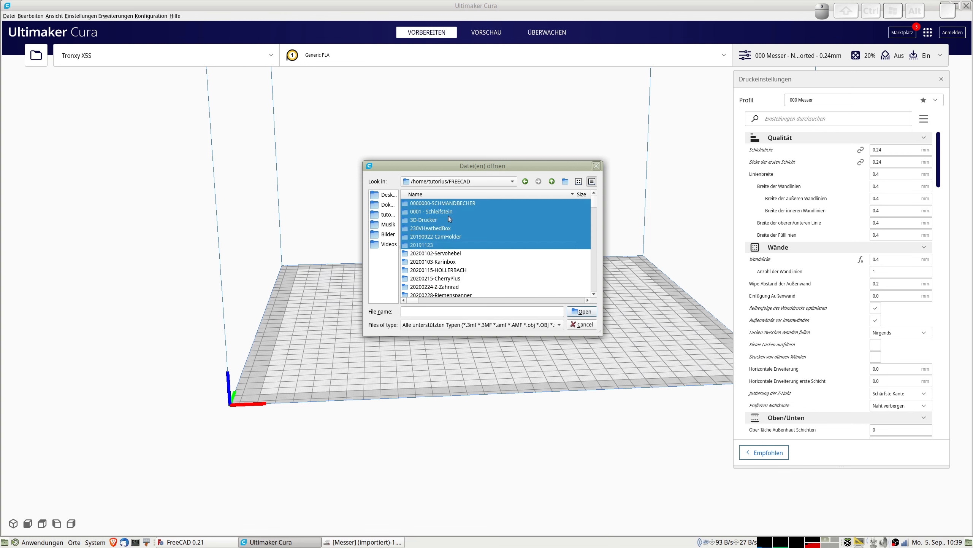
scroll(450, 230, down, 2)
scroll(457, 274, down, 10)
scroll(457, 271, down, 6)
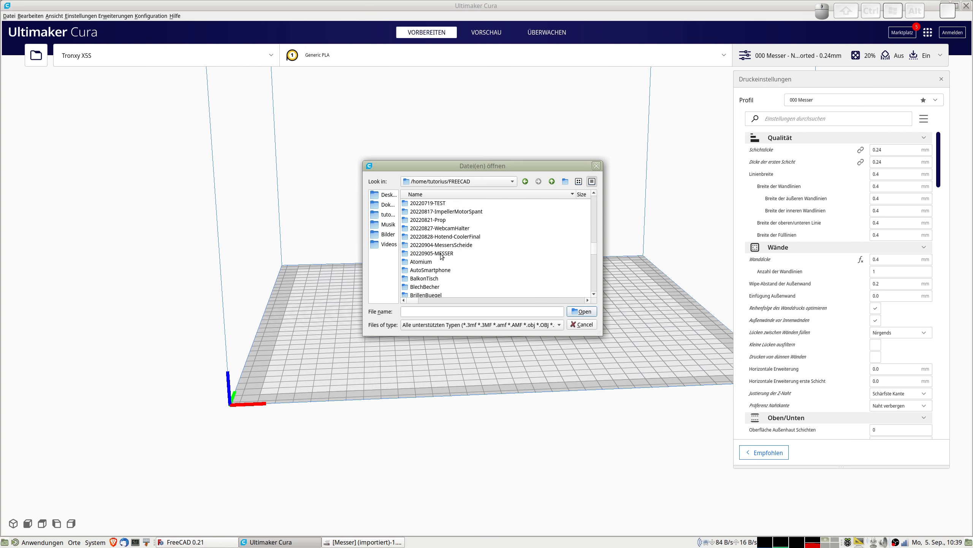
double_click(440, 254)
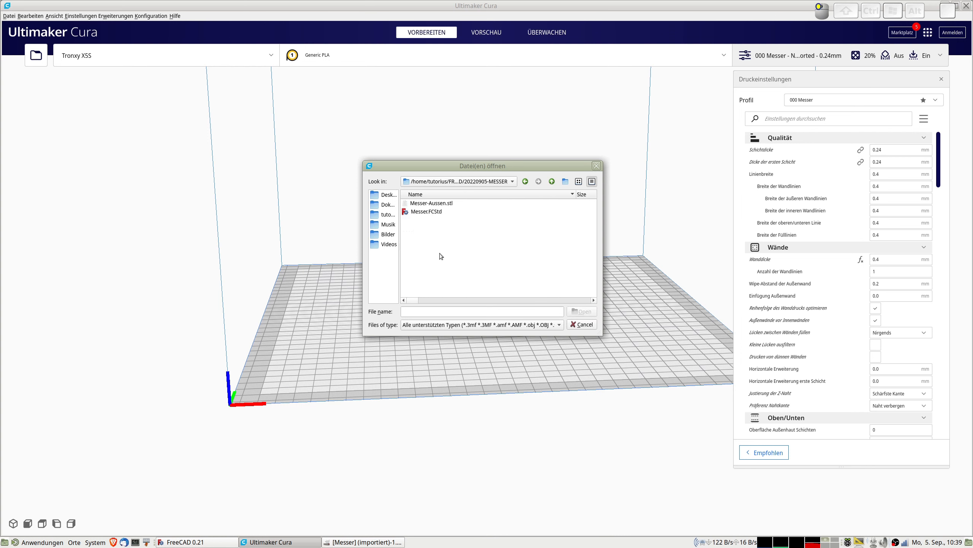
double_click(424, 205)
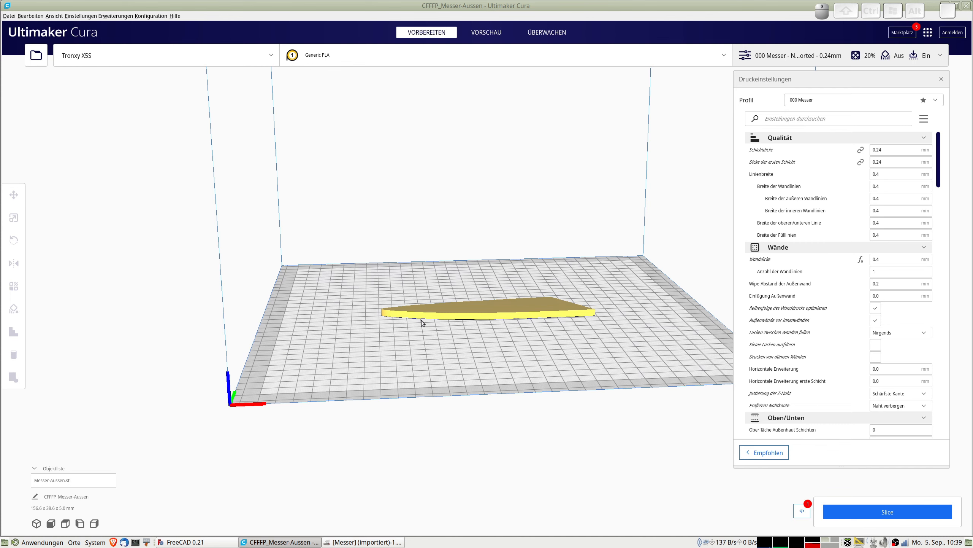
Rotate the sheath model 90° with snap rotation so it stands upright with its blade tip up
right_drag(572, 322, 362, 328)
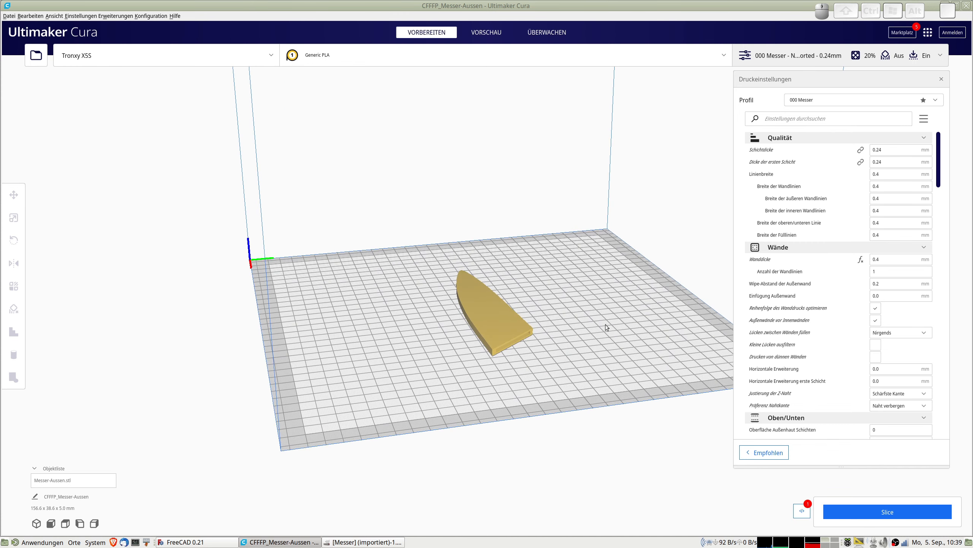
click(466, 299)
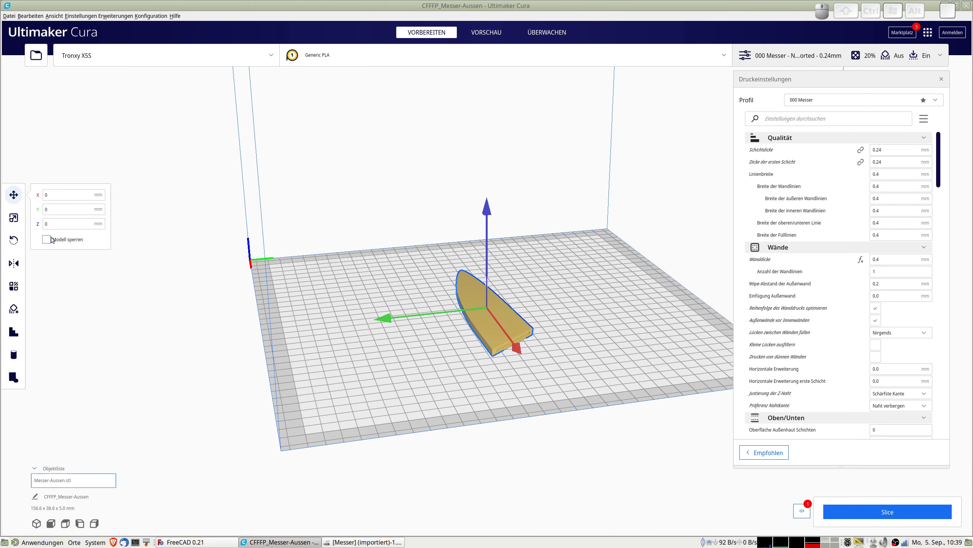
click(14, 240)
right_drag(317, 311, 611, 276)
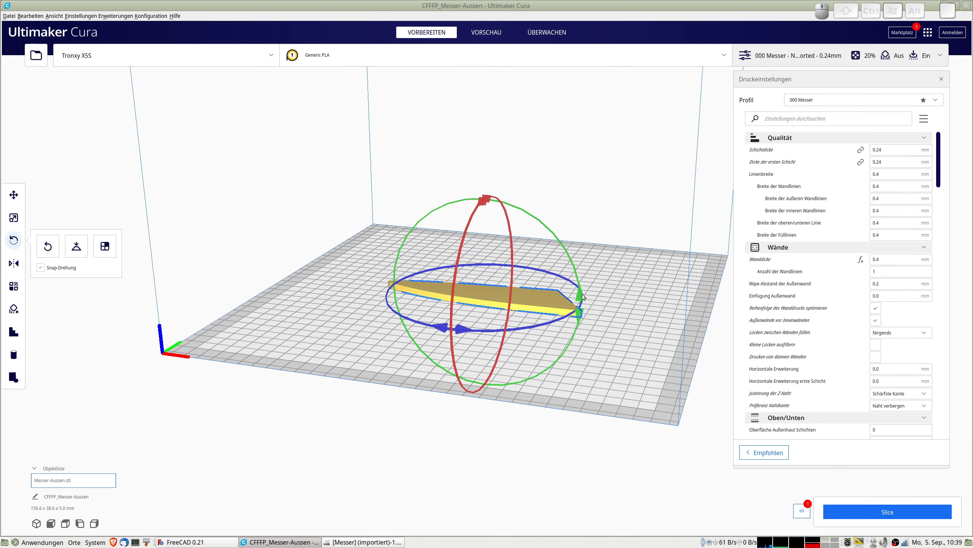
drag(581, 293, 461, 388)
right_drag(571, 309, 285, 261)
scroll(575, 320, up, 5)
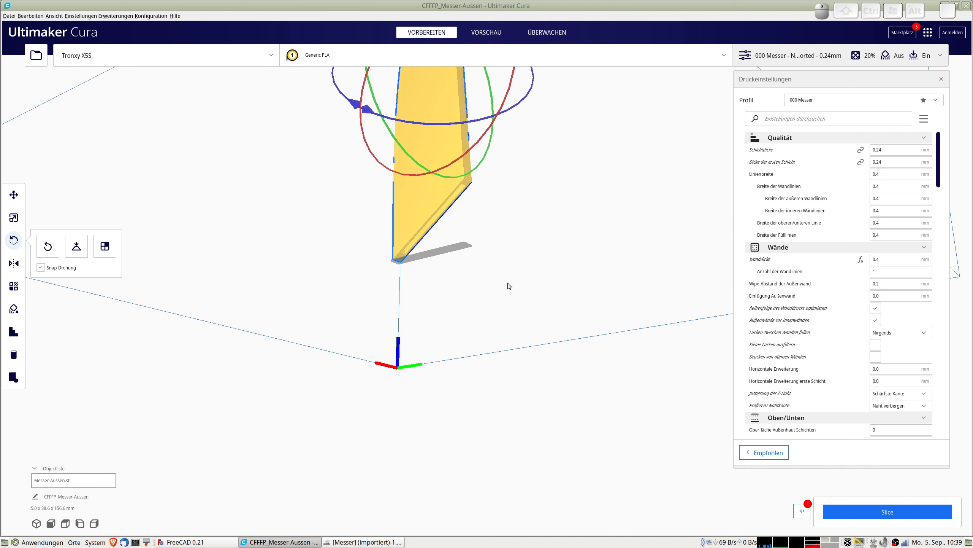
scroll(468, 207, up, 4)
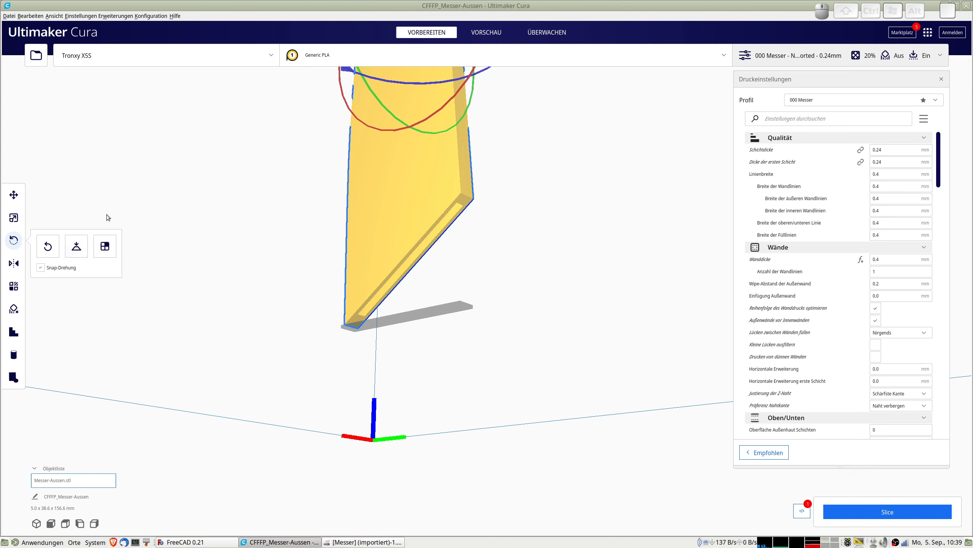
Lay the selected sheath flat on its slanted open end so that edge rests on the build plate, then deselect it
click(198, 204)
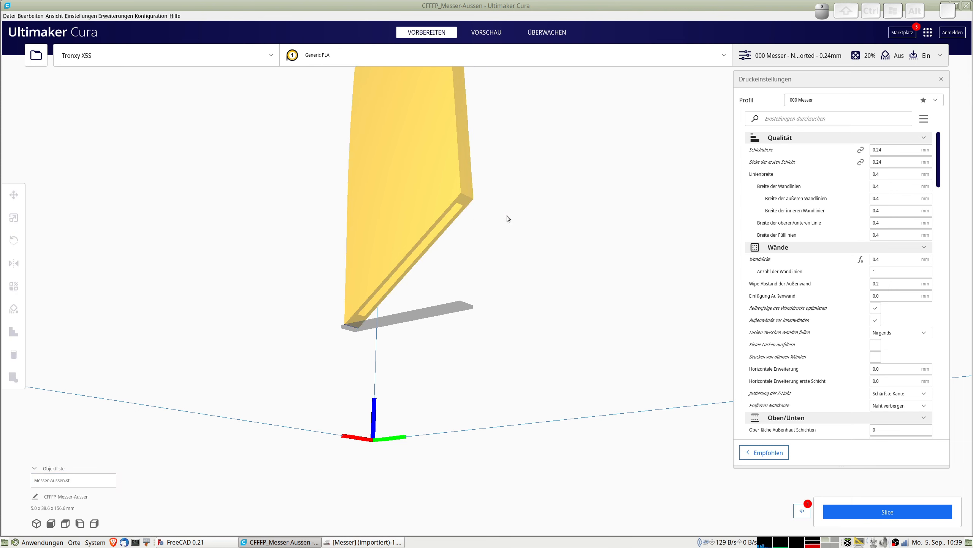
click(463, 200)
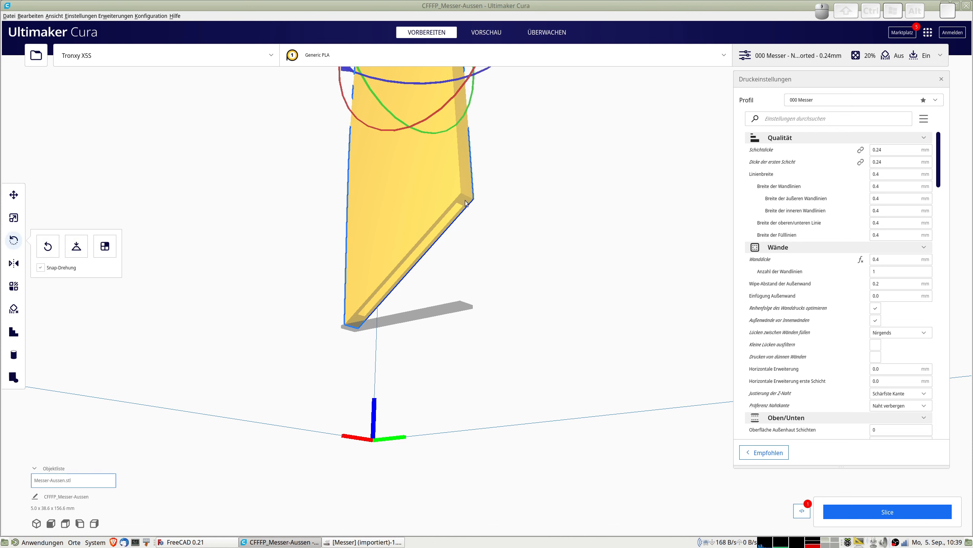
click(76, 246)
right_drag(380, 271, 548, 296)
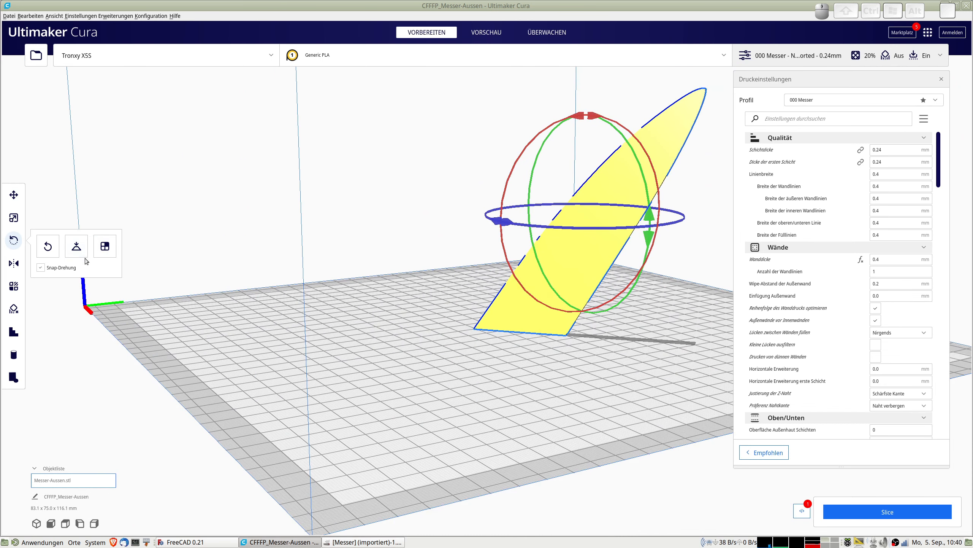
click(223, 175)
Examine the sheath's contact with the build plate and review the print settings from walls through build plate adhesion
right_drag(377, 247, 673, 147)
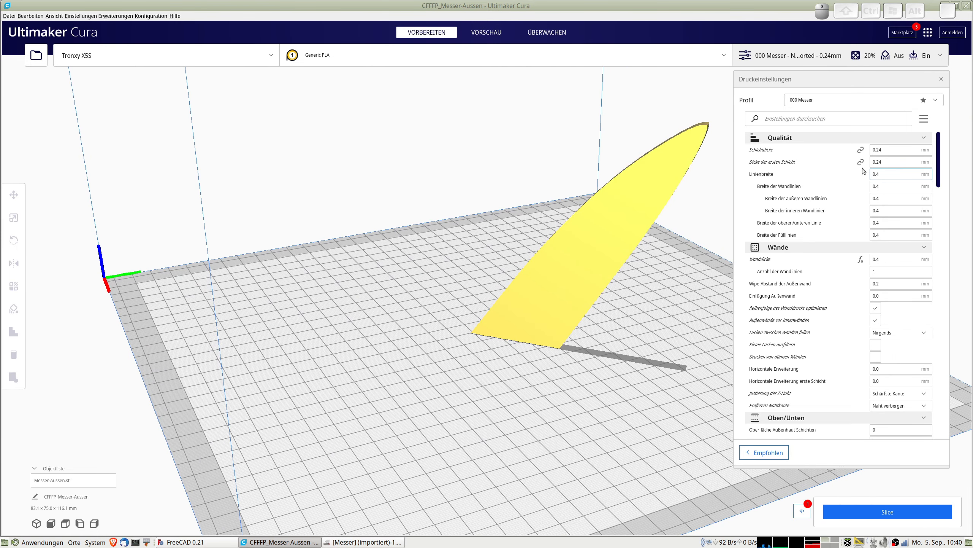
scroll(802, 235, down, 6)
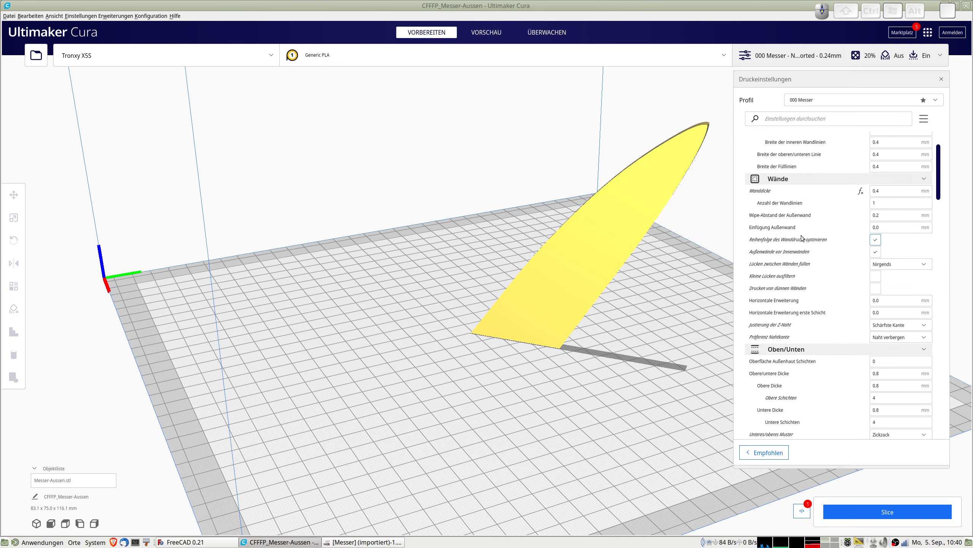
scroll(802, 235, down, 3)
right_drag(658, 289, 580, 229)
scroll(815, 278, down, 6)
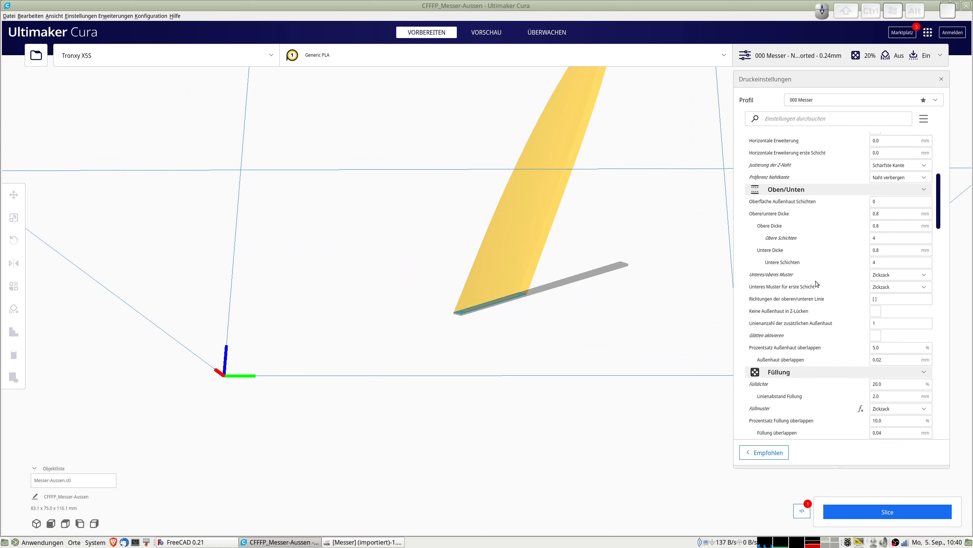
scroll(815, 278, down, 15)
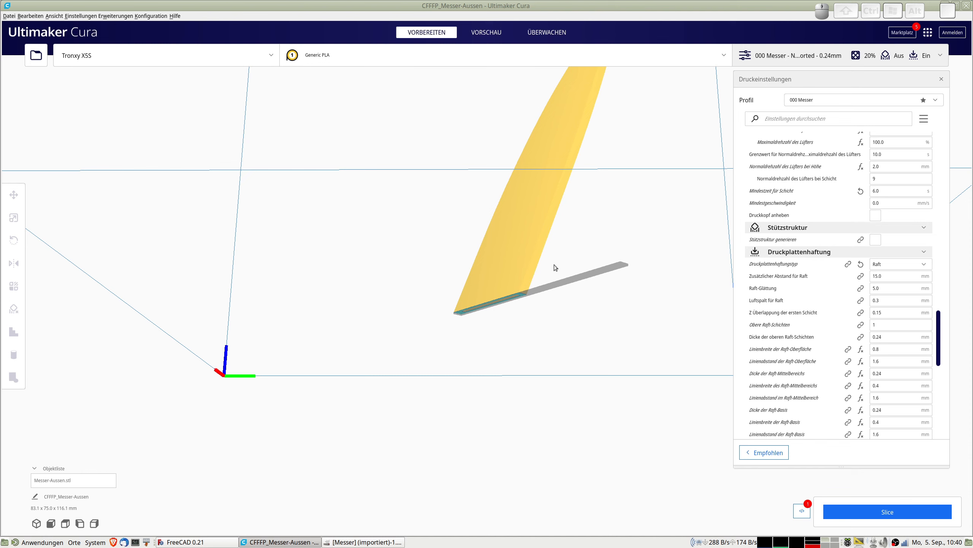
Slice the upright sheath with the current print settings and open its layer preview
right_drag(554, 265, 628, 291)
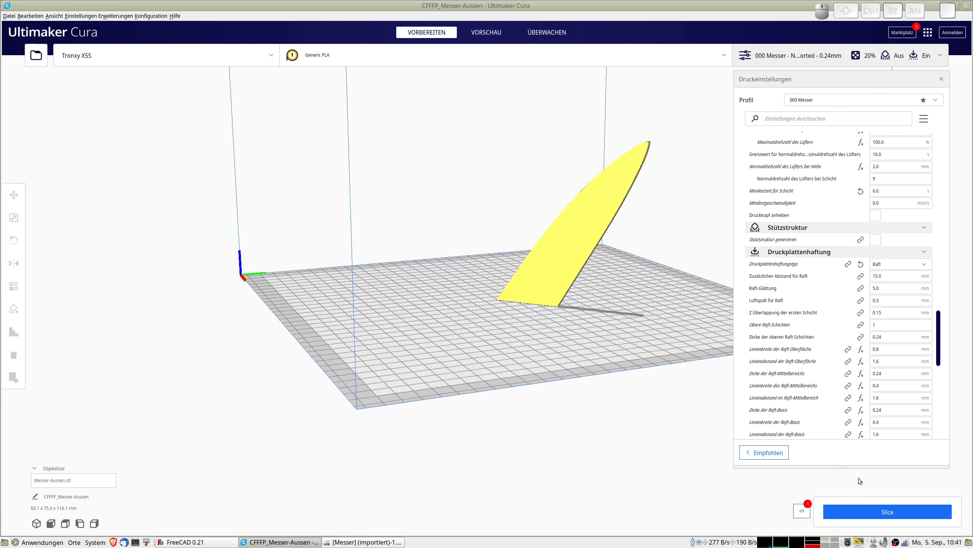
click(863, 514)
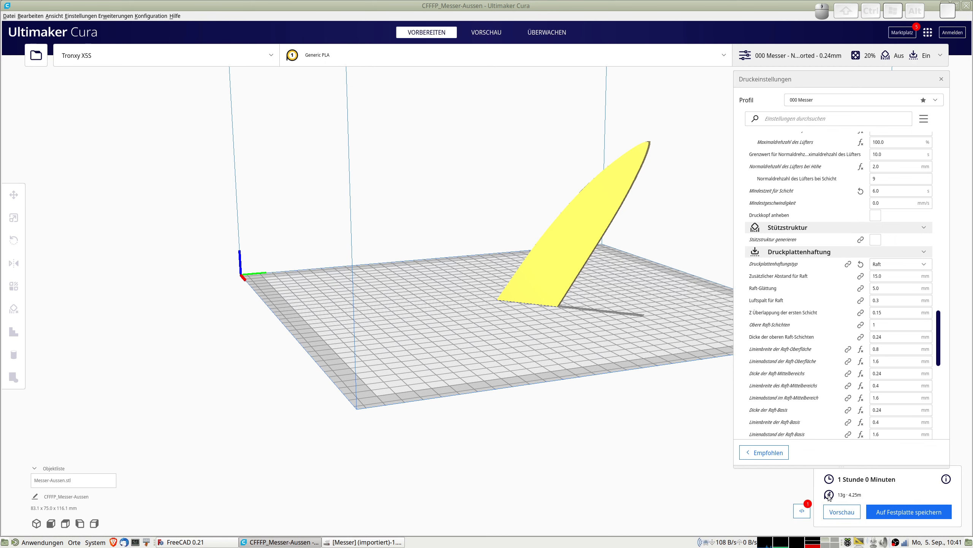
click(846, 512)
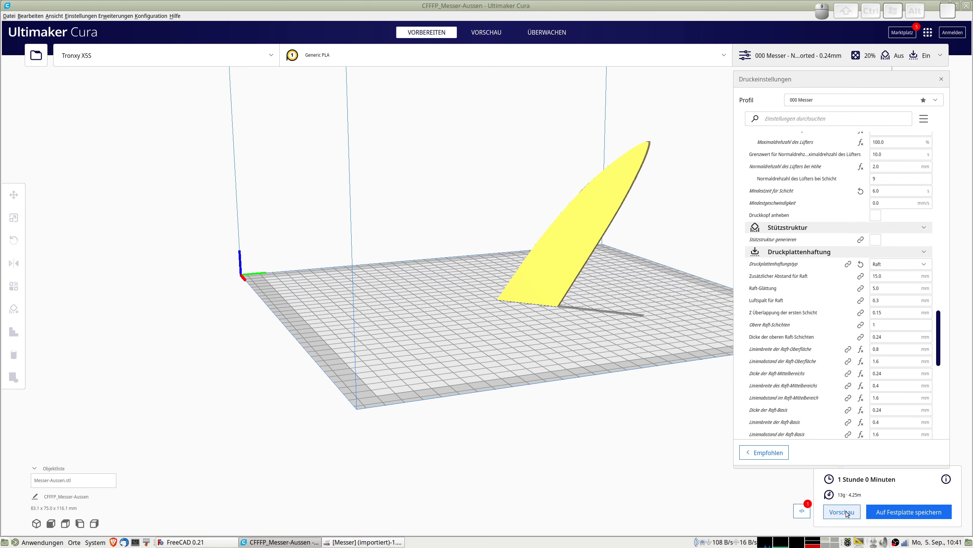
scroll(549, 297, up, 5)
right_drag(561, 292, 495, 351)
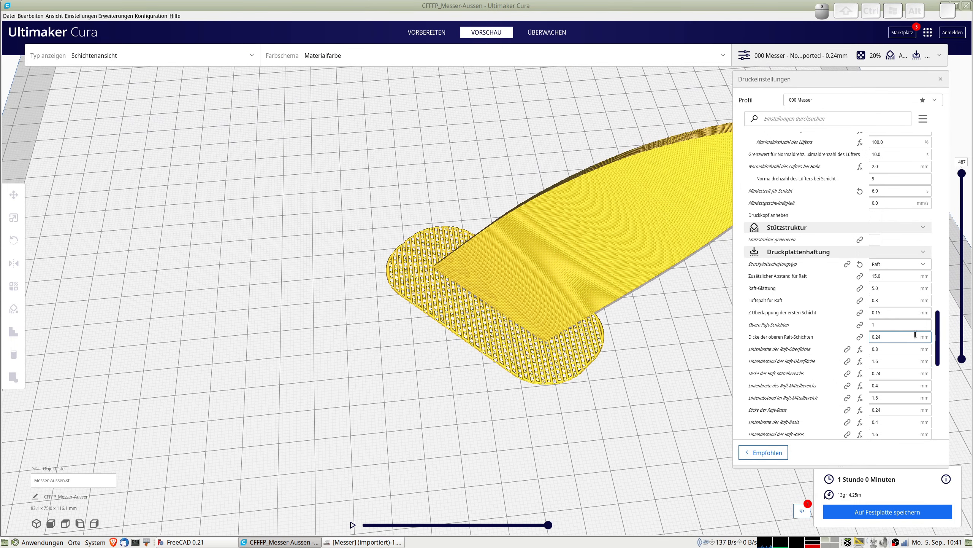
Lower the layer preview to layer 1 and step up through the raft to layer 4 to examine the first layers
drag(962, 173, 969, 388)
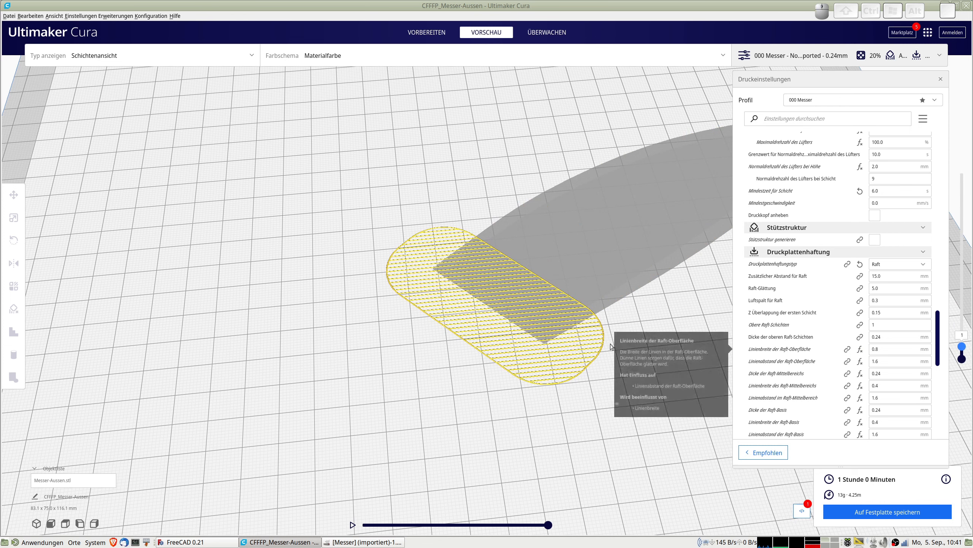
click(961, 346)
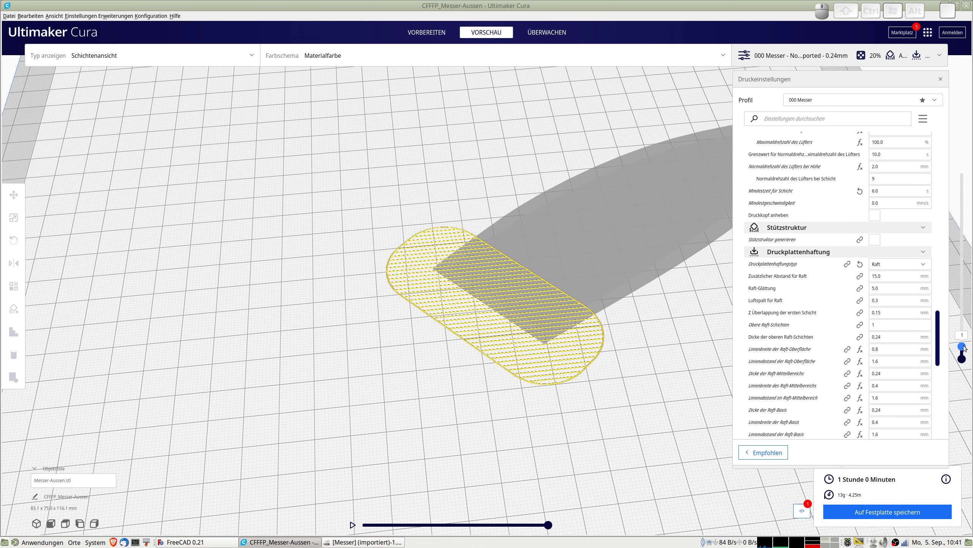
scroll(964, 348, up, 1)
drag(963, 347, 964, 346)
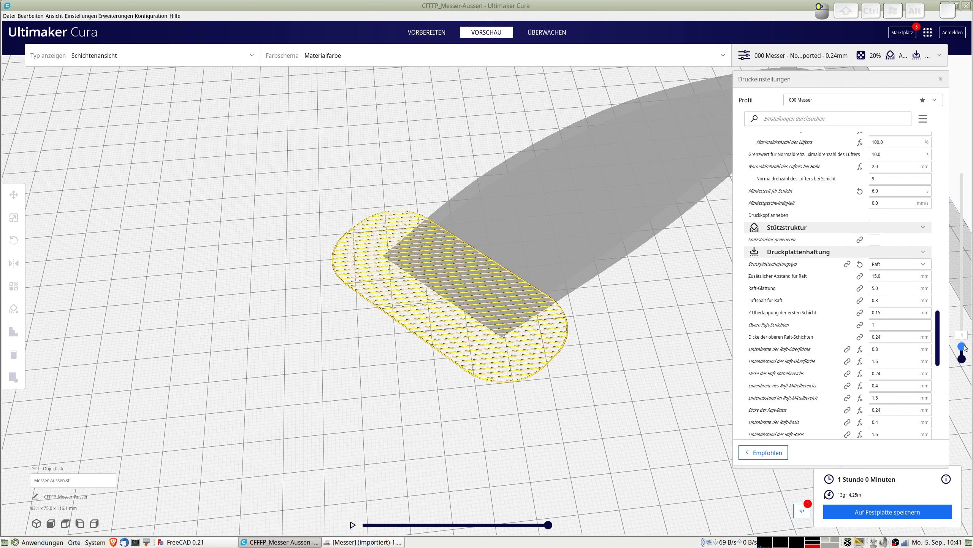
key(Up)
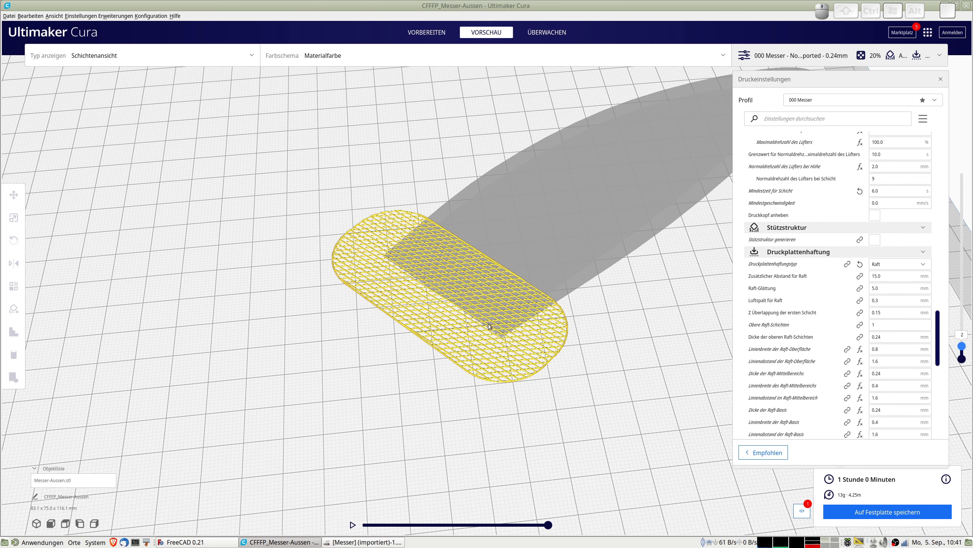
key(Up)
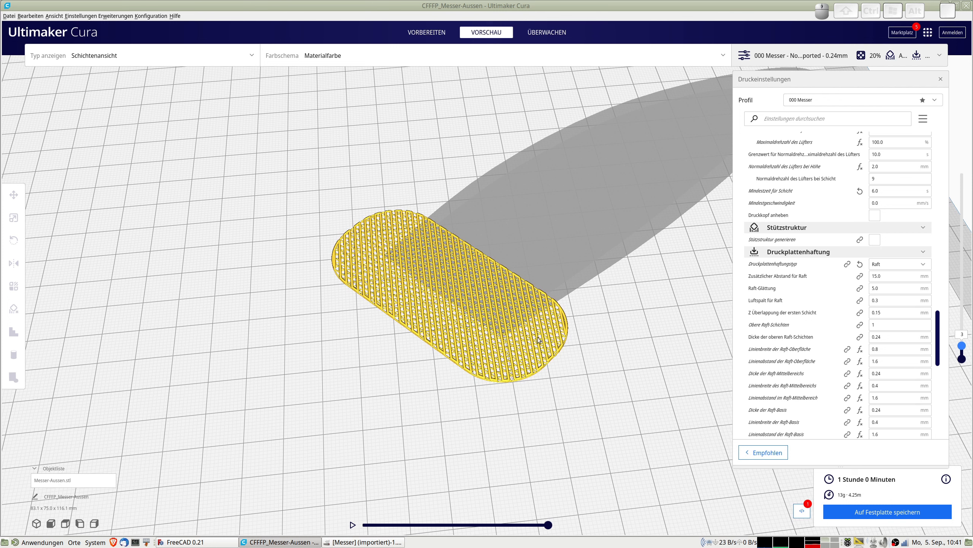
key(Up)
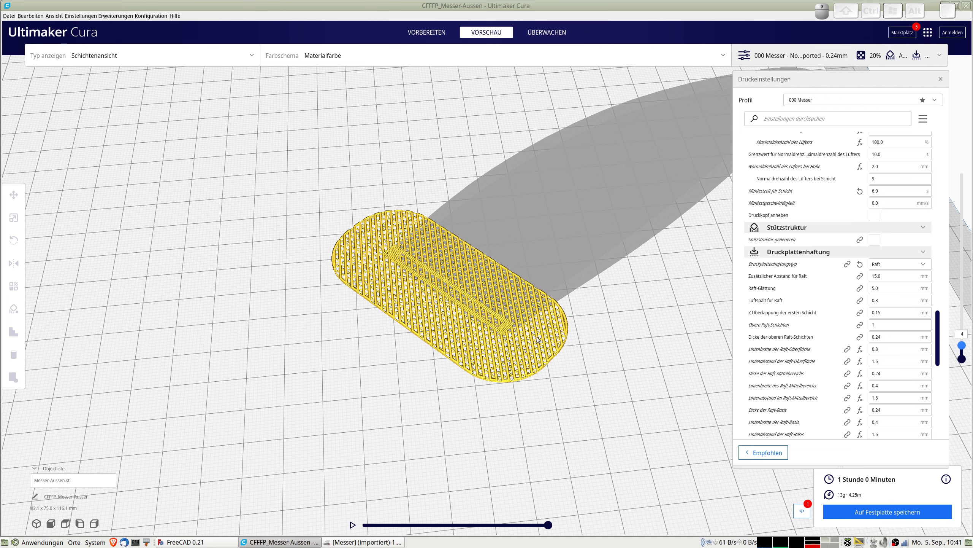
Advance the layer preview from the raft up to layer 240 to examine how the hollow sheath's walls build up
key(Up)
key(Up)
key(Up)
key(Up)
key(Up)
key(Up)
key(Up)
key(Up)
key(Up)
key(Up)
key(Up)
key(Up)
key(Up)
key(Up)
key(Up)
key(Up)
key(Up)
key(Up)
key(Up)
key(Up)
key(Up)
key(Up)
key(Up)
key(Up)
key(Up)
key(Up)
key(Up)
key(Up)
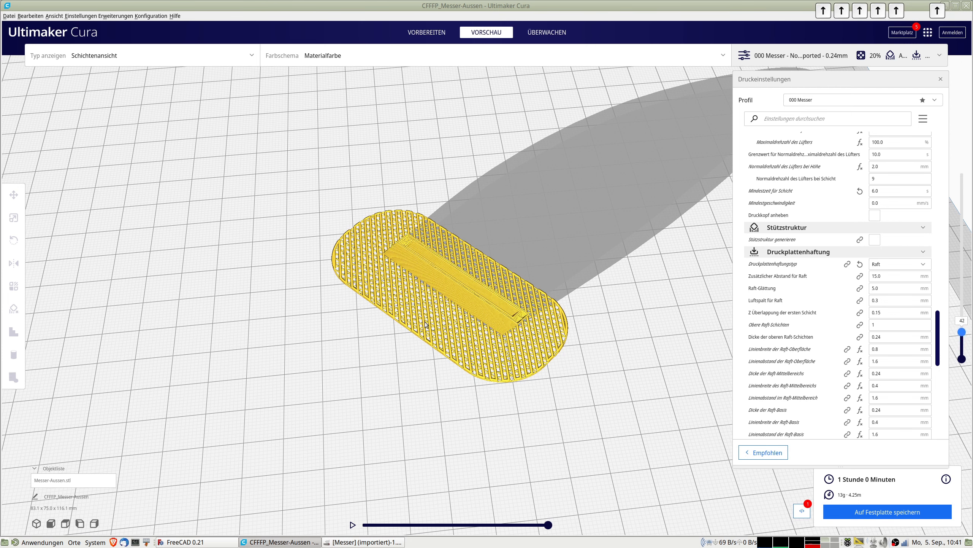
key(Up)
key(Up)
key(Up)
key(Up)
key(Up)
key(Up)
key(Up)
key(Up)
key(Up)
key(Up)
key(Up)
key(Up)
key(Up)
key(Up)
key(Up)
key(Up)
key(Up)
key(Up)
key(Up)
key(Up)
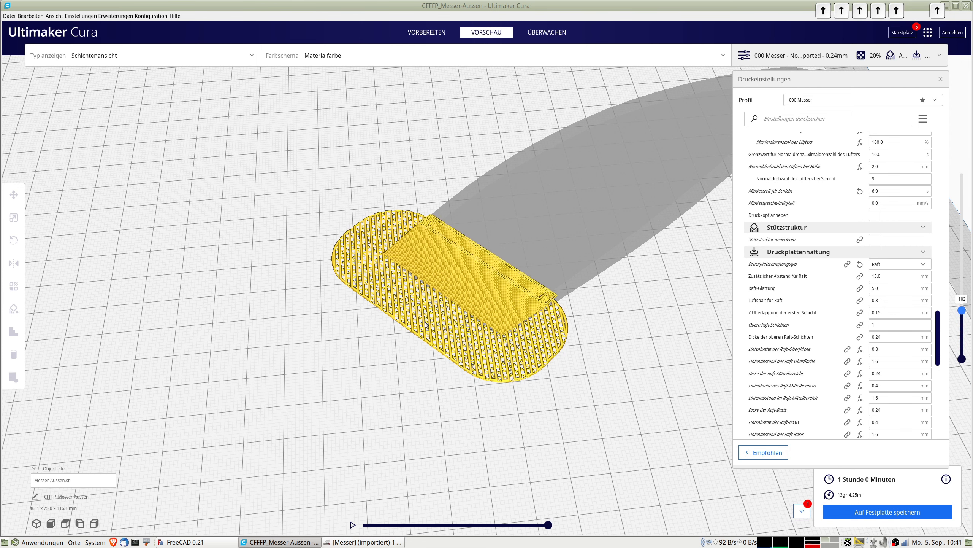
key(Up)
key(Up)
key(Up)
key(Up)
key(Up)
key(Up)
key(Up)
key(Up)
key(Up)
key(Up)
key(Up)
key(Up)
key(Up)
key(Up)
key(Up)
key(Up)
key(Up)
key(Up)
key(Up)
key(Up)
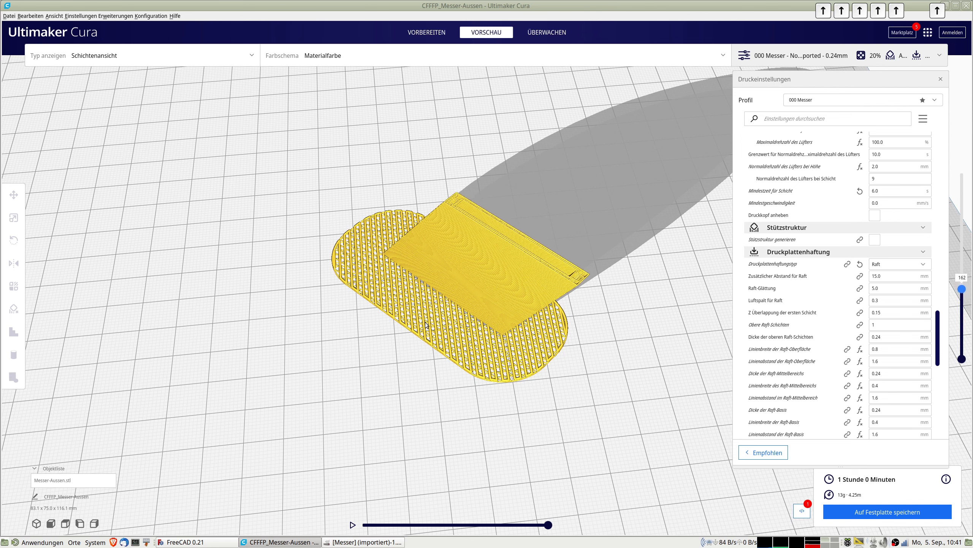
key(Up)
key(Up)
key(Up)
key(Up)
key(Up)
key(Up)
key(Up)
key(Up)
key(Up)
key(Up)
key(Up)
key(Up)
key(Up)
key(Up)
key(Up)
key(Up)
key(Up)
key(Up)
key(Up)
key(Up)
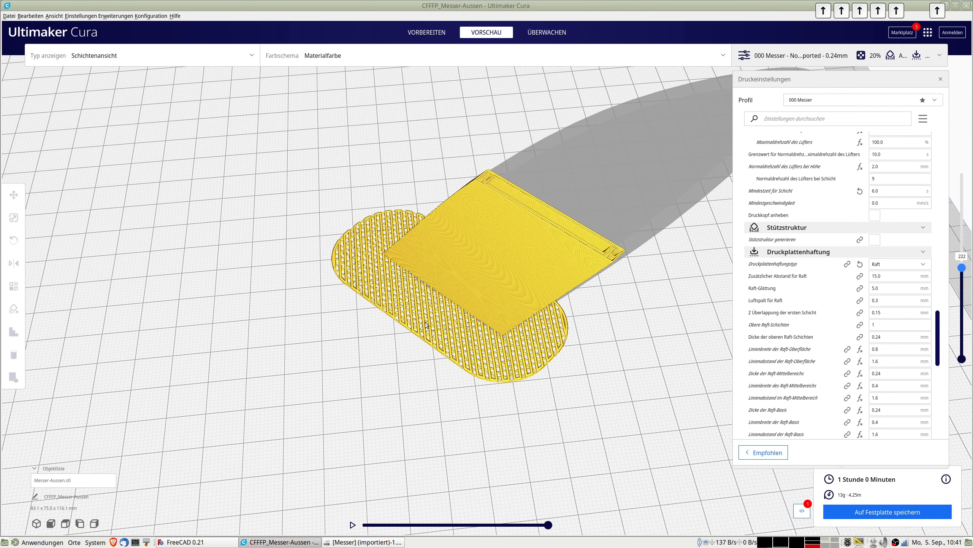
middle_drag(571, 300, 435, 361)
right_drag(435, 361, 550, 278)
scroll(477, 336, down, 3)
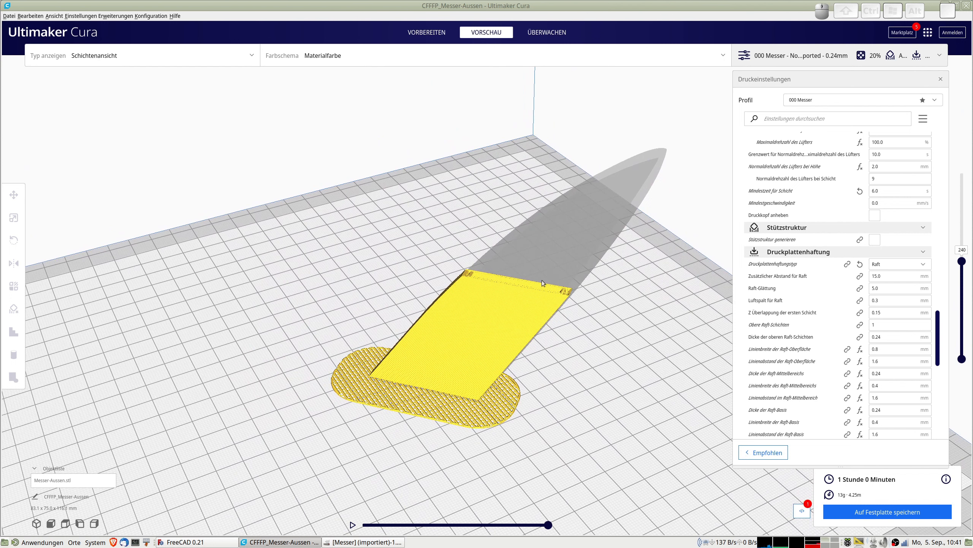